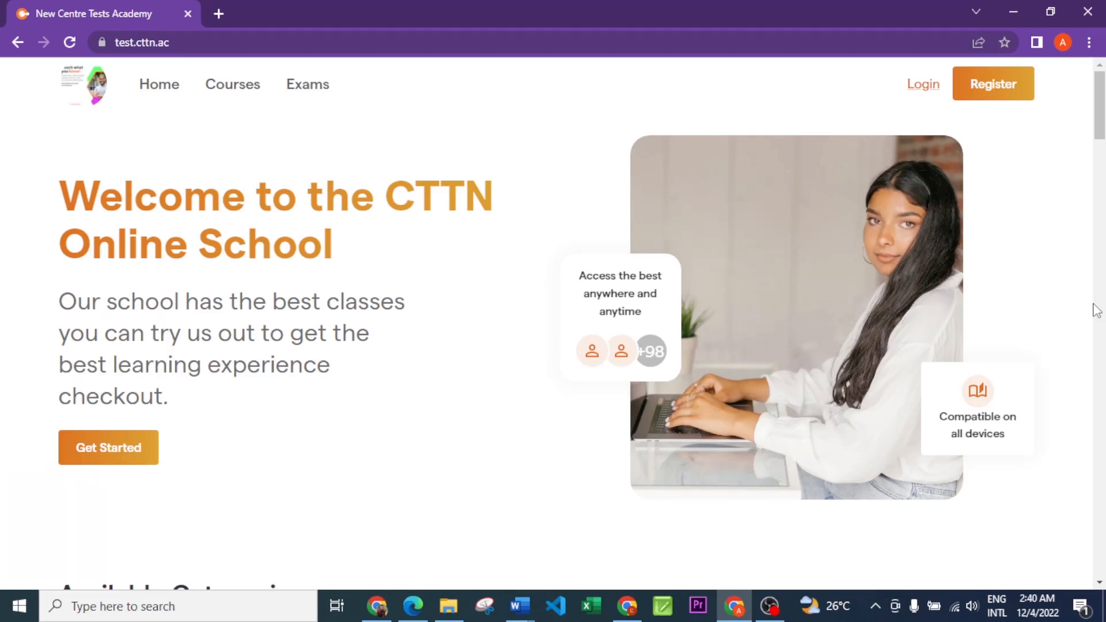
Log in to the school site with username contentionarydemo and the account password, and save the login on this device
click(913, 92)
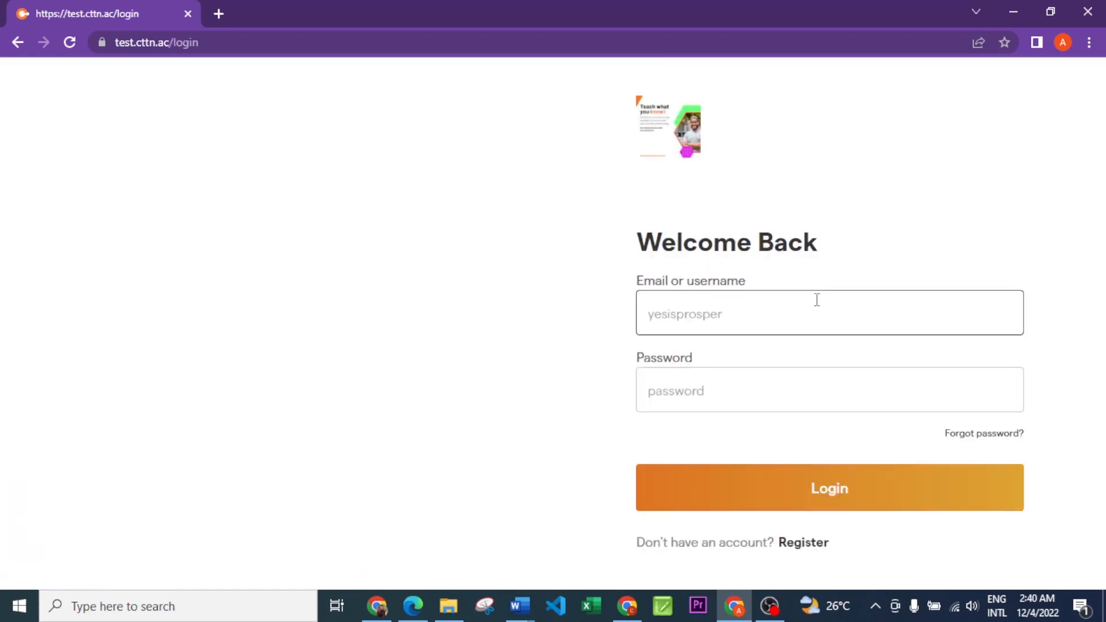
click(817, 299)
text(contentionarydemo)
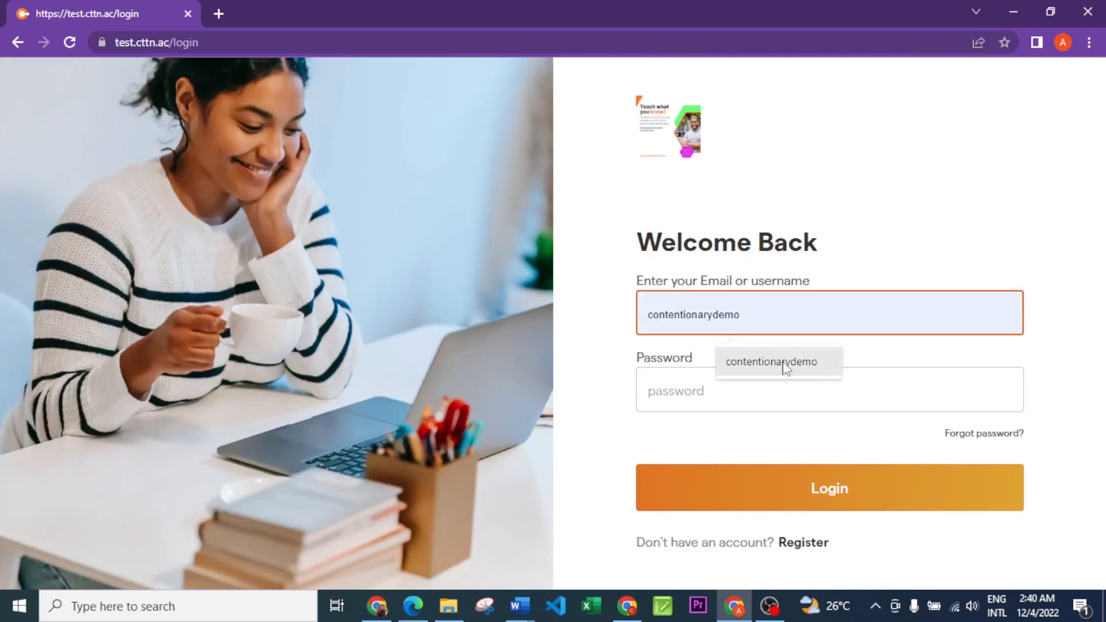
click(785, 365)
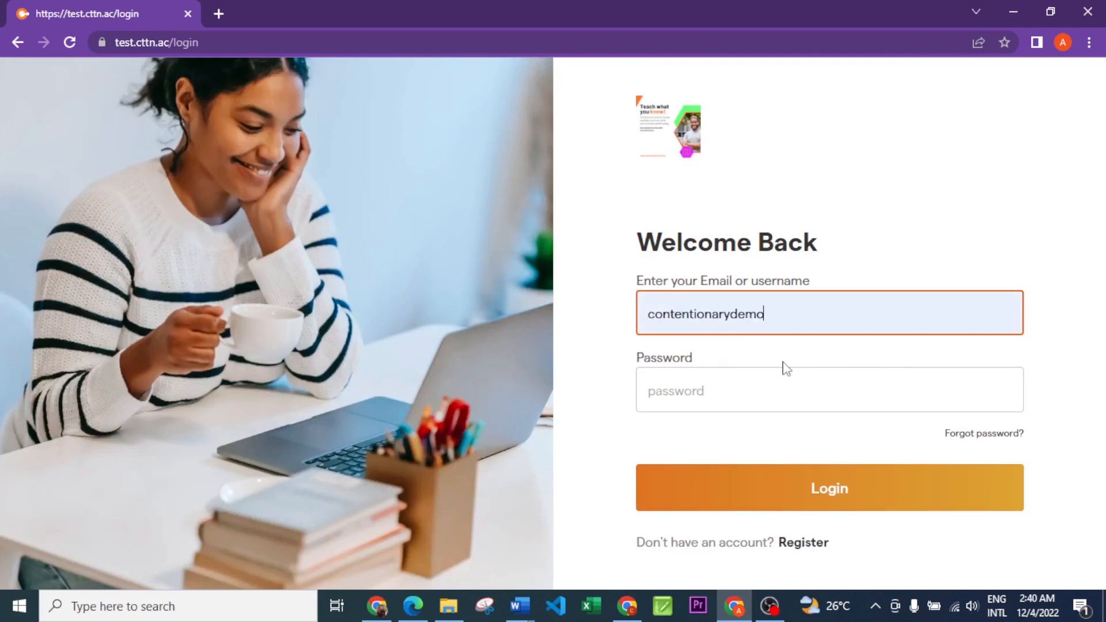
key(Tab)
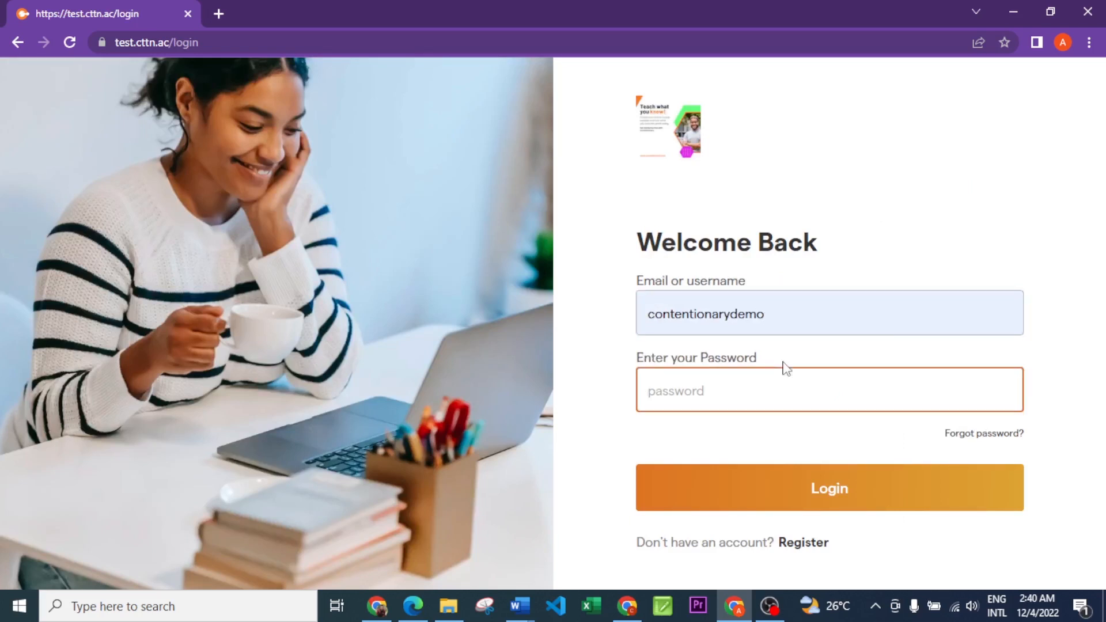
text(******************)
key(Return)
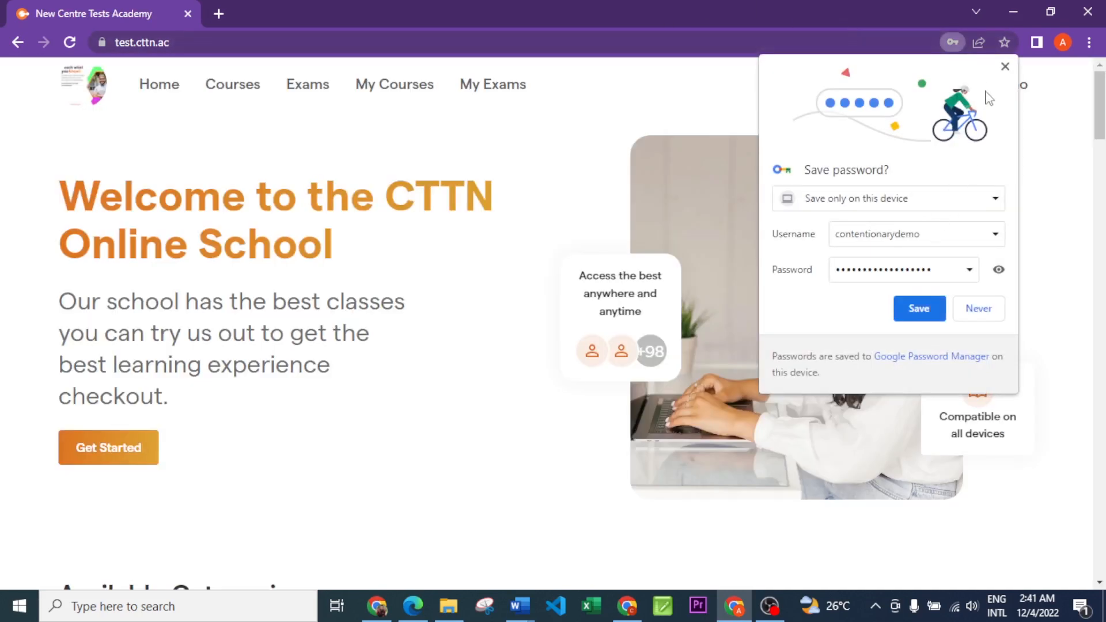
click(922, 311)
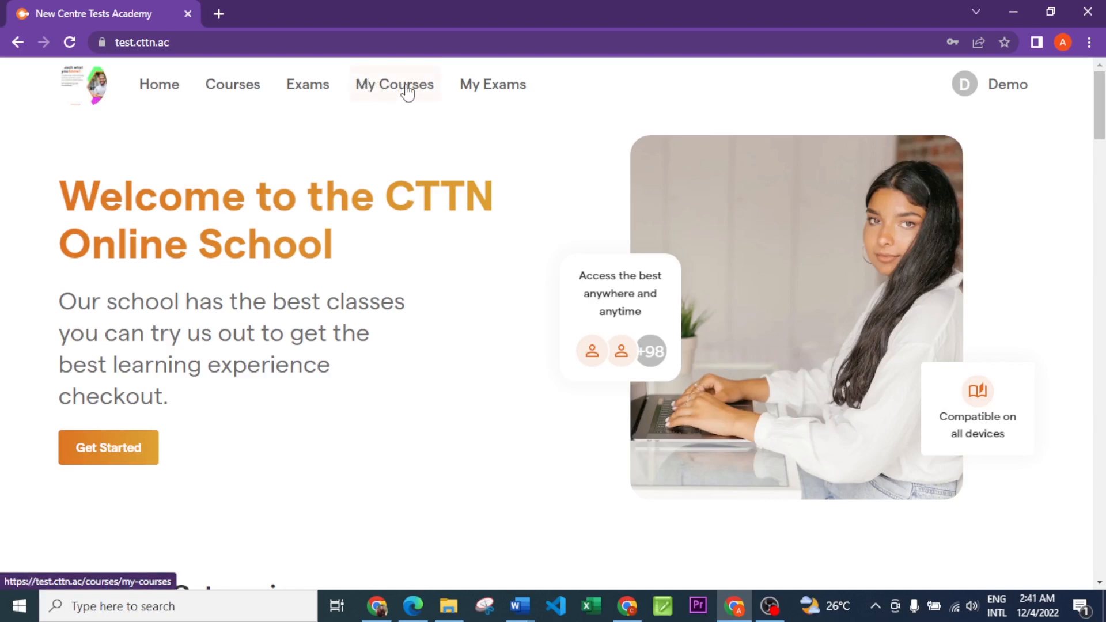
Look through the home page's Browse Courses and Explore Top Test/Exams sections and return to its beginning
scroll(1099, 179, down, 3)
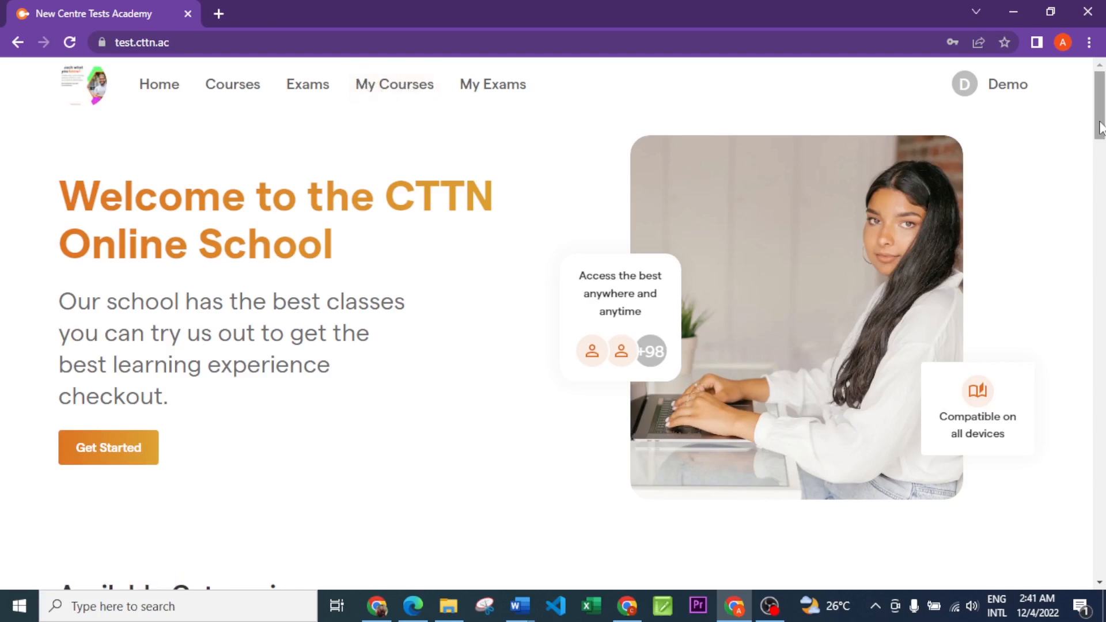
scroll(553, 322, down, 10)
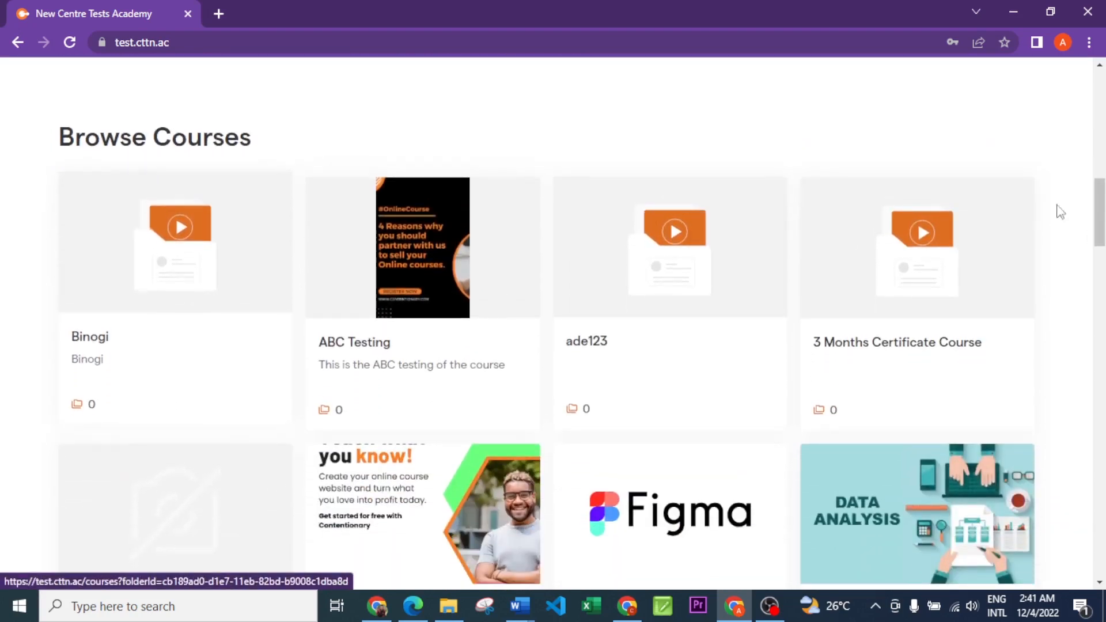
scroll(1102, 202, down, 15)
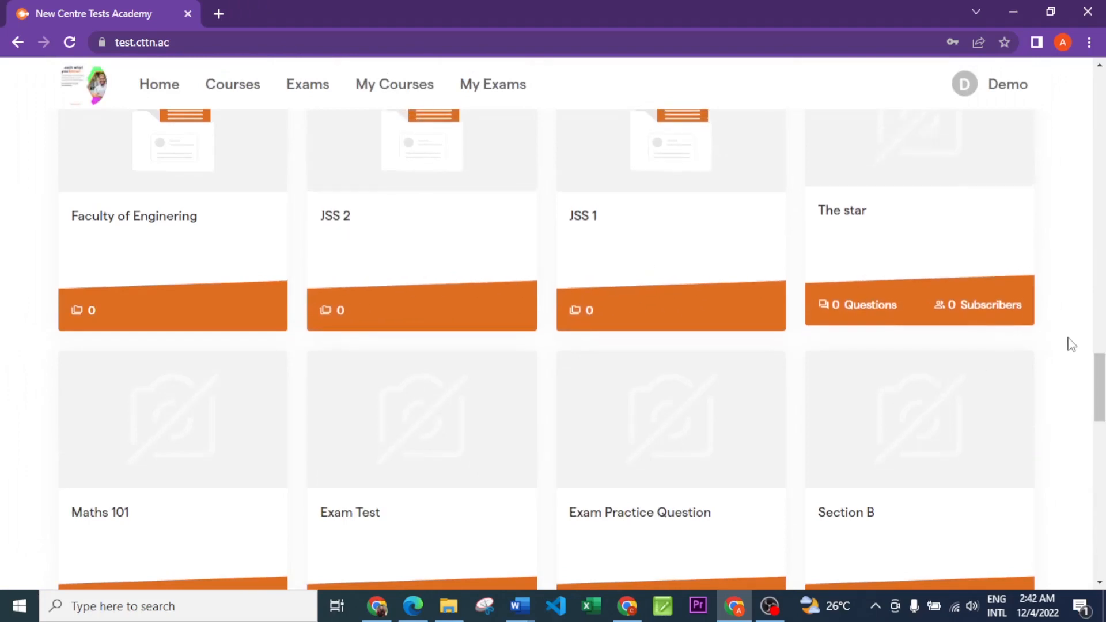
scroll(1103, 362, down, 4)
scroll(1102, 363, up, 15)
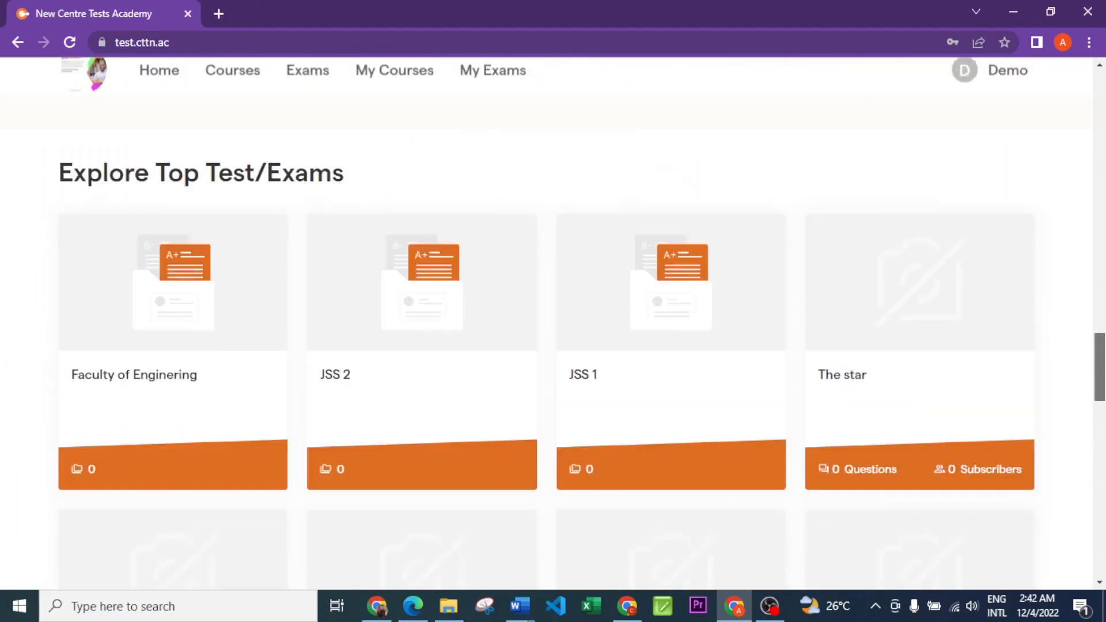
scroll(1102, 363, up, 6)
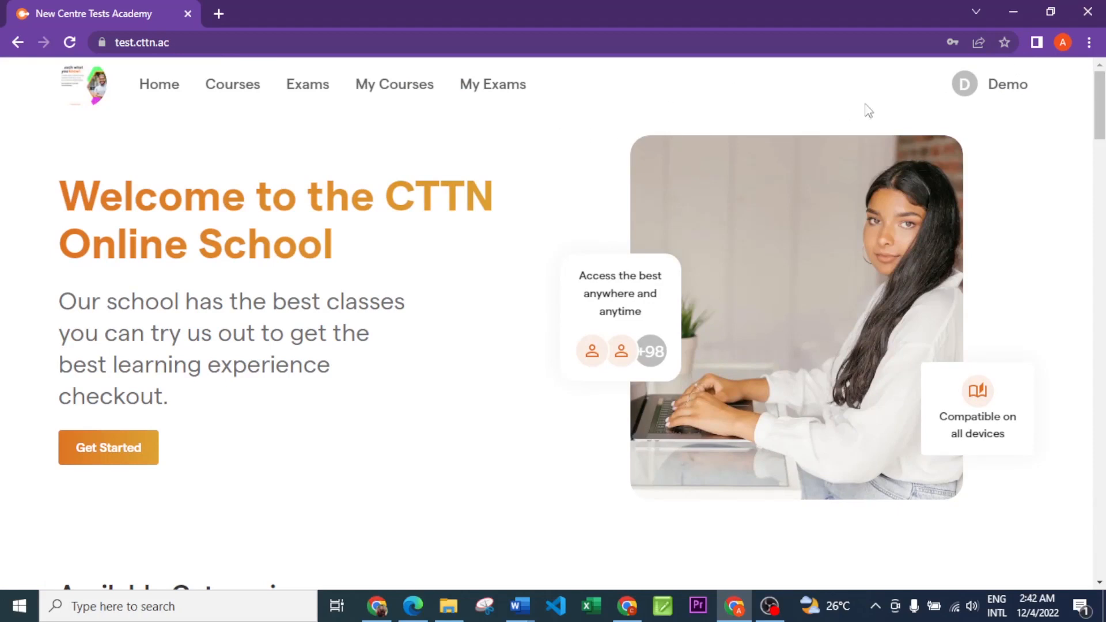
Enter the centre's Admin area from the account options and open the COURSE plugin
click(986, 90)
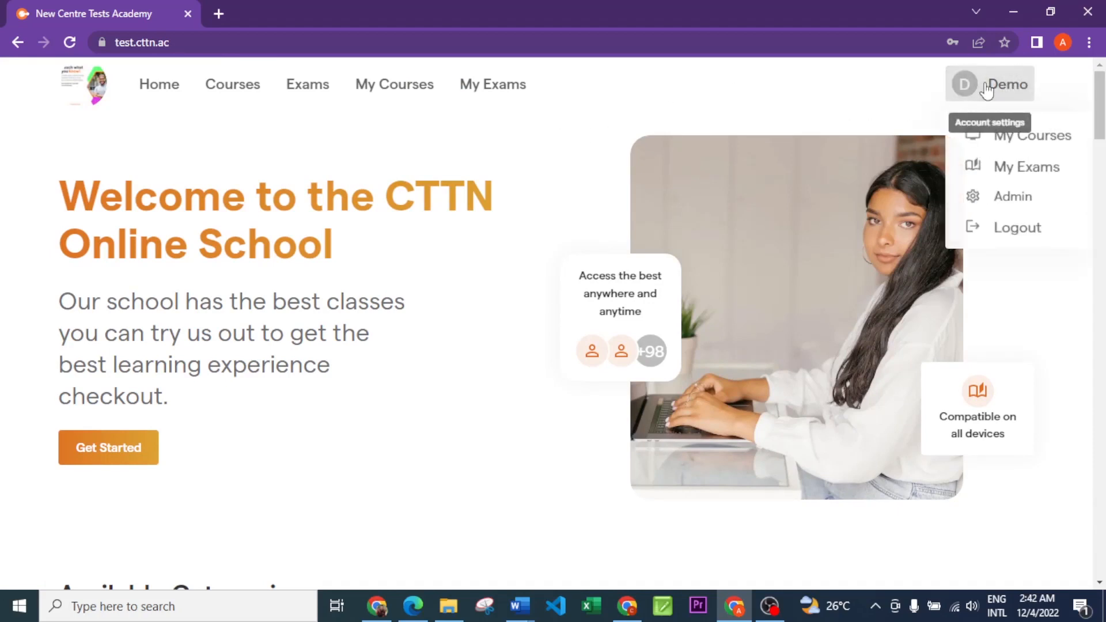
click(1013, 197)
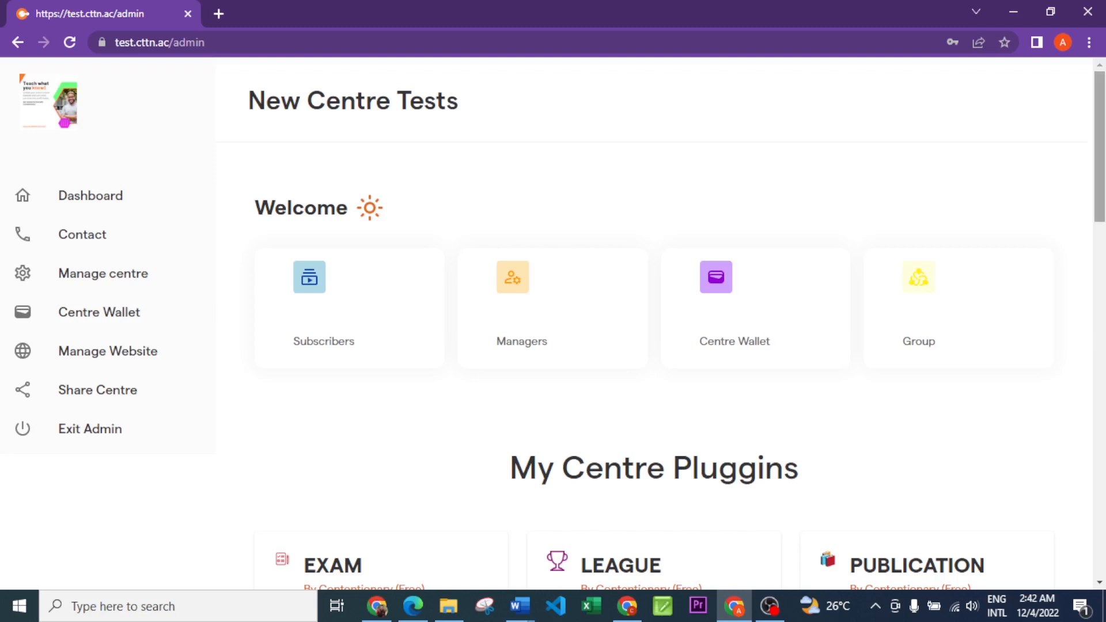
scroll(1103, 103, down, 5)
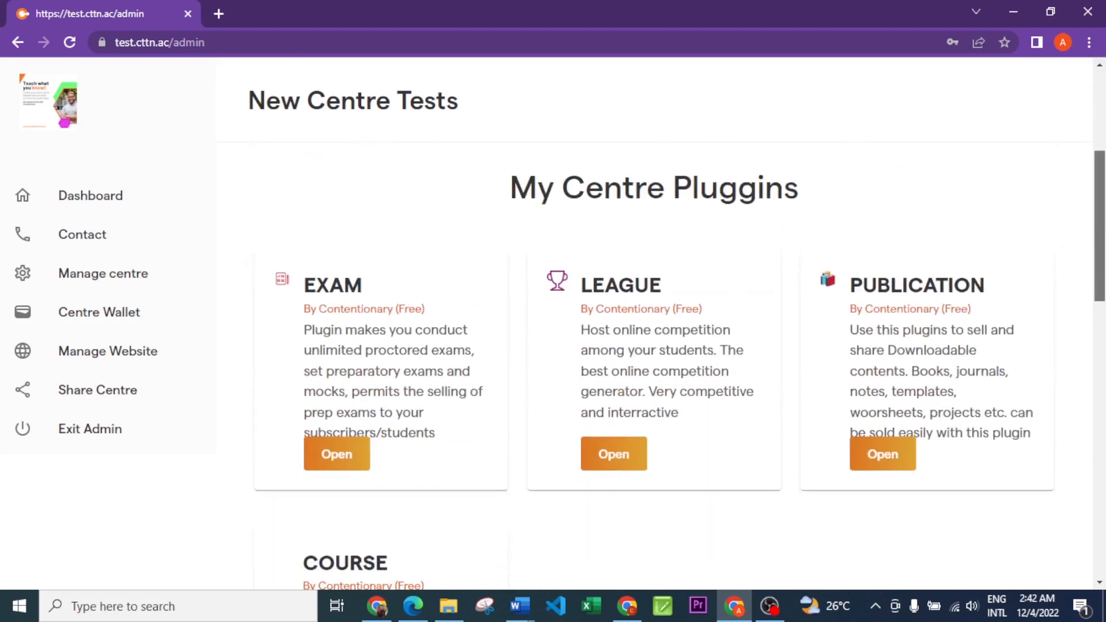
scroll(680, 367, down, 3)
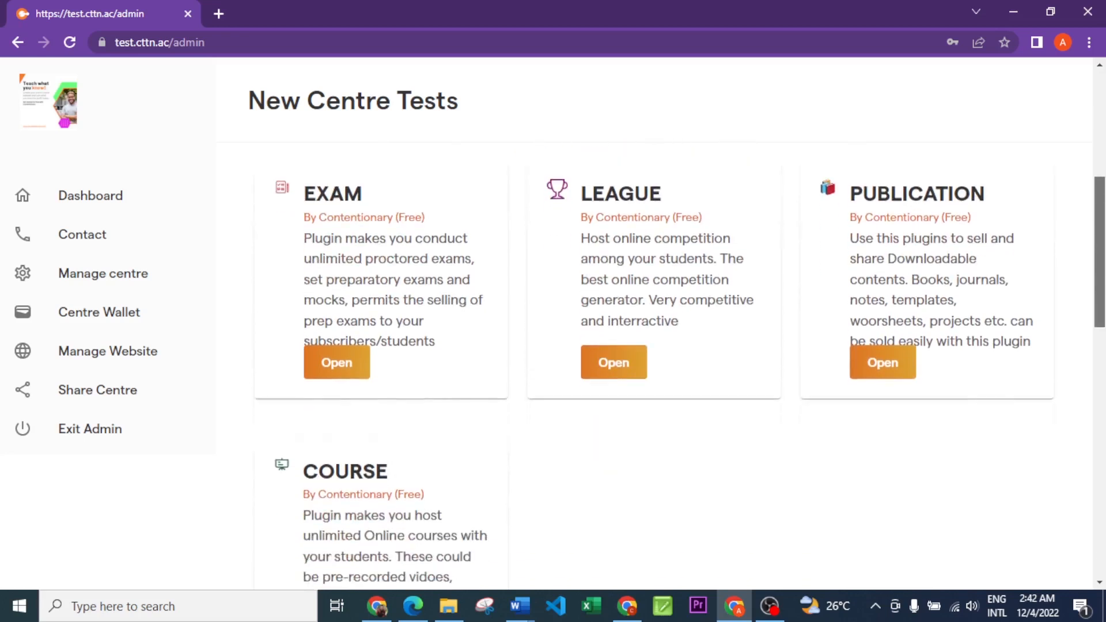
scroll(680, 366, down, 1)
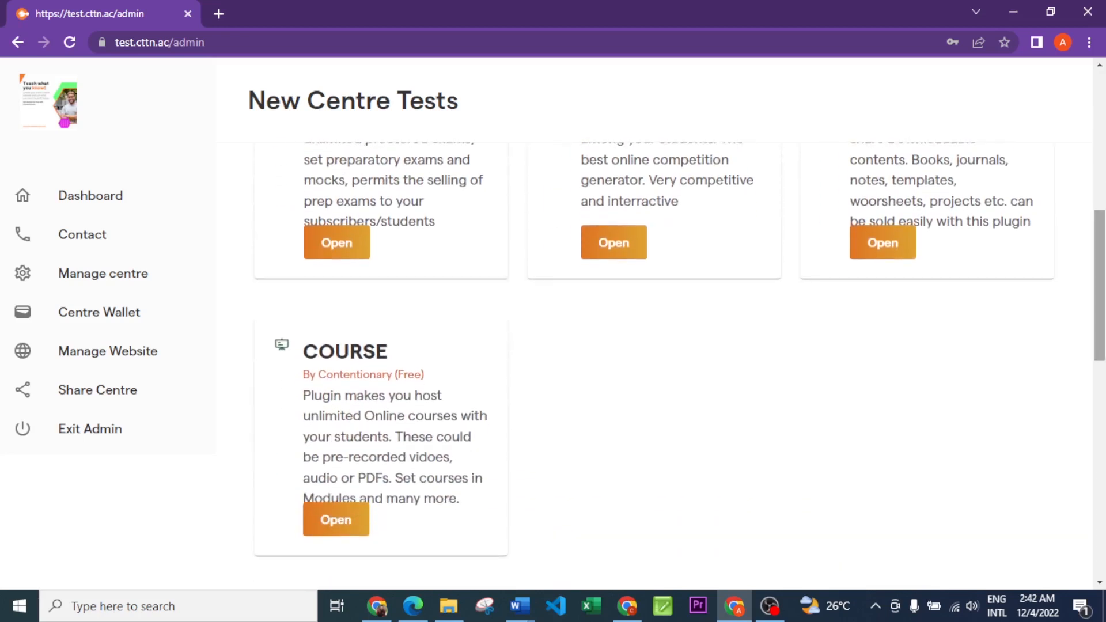
scroll(526, 314, down, 2)
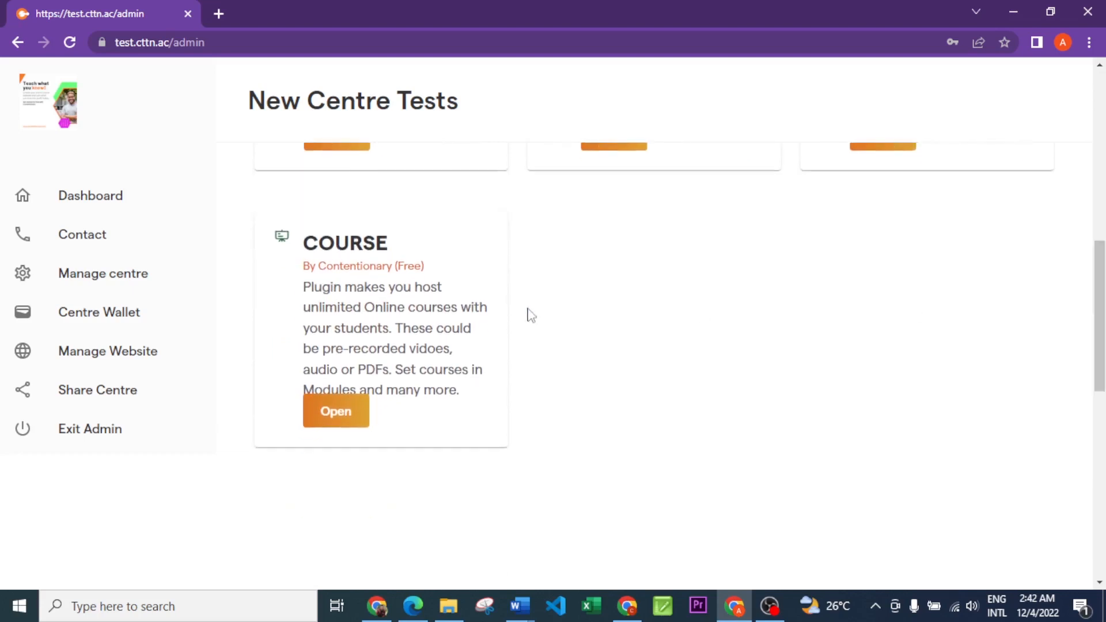
click(342, 412)
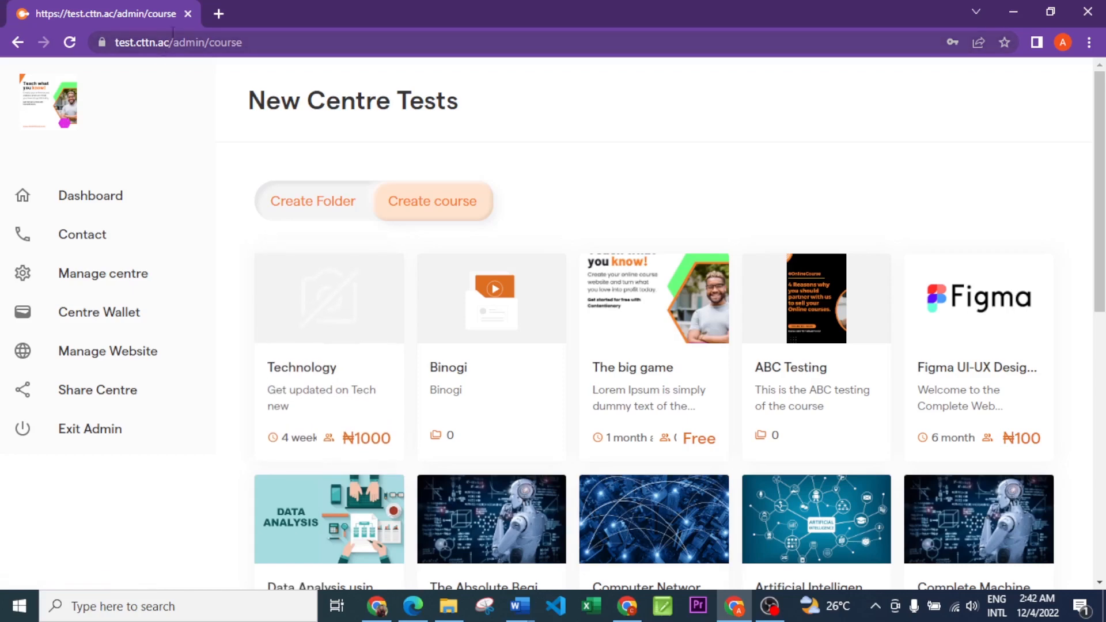
Open test.cttn.ac in a second browser tab and display its public Courses page
click(219, 14)
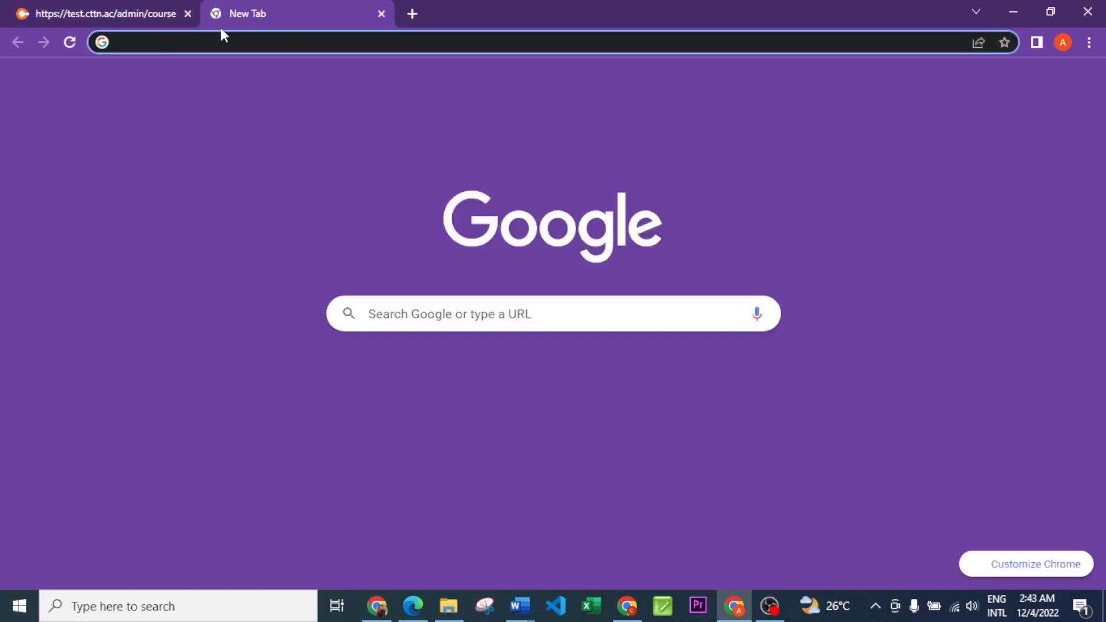
text(t)
click(274, 71)
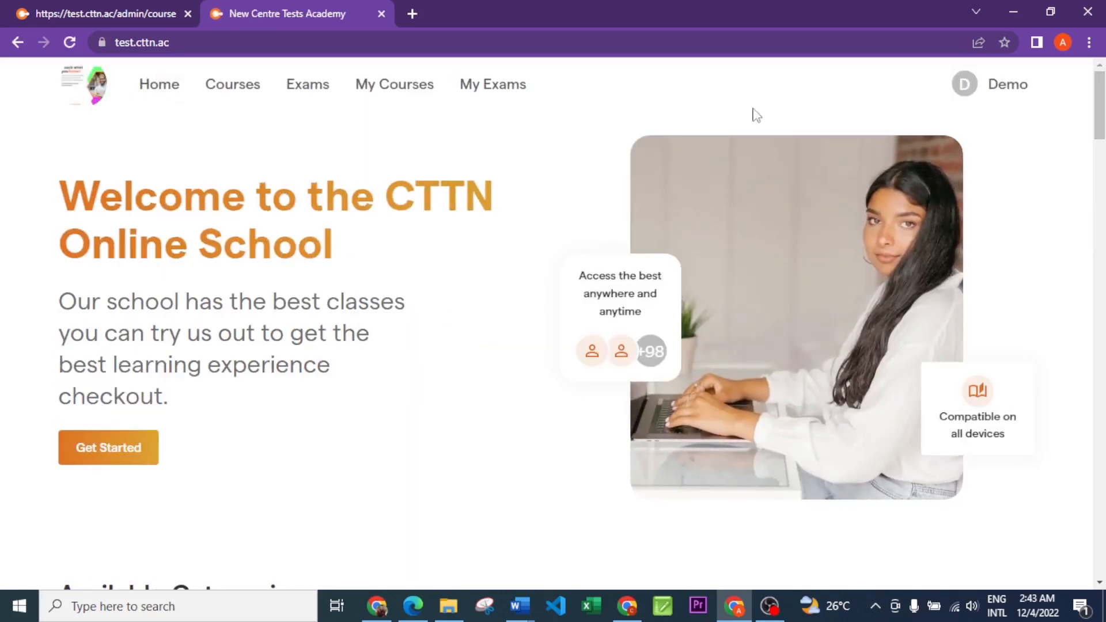
click(228, 92)
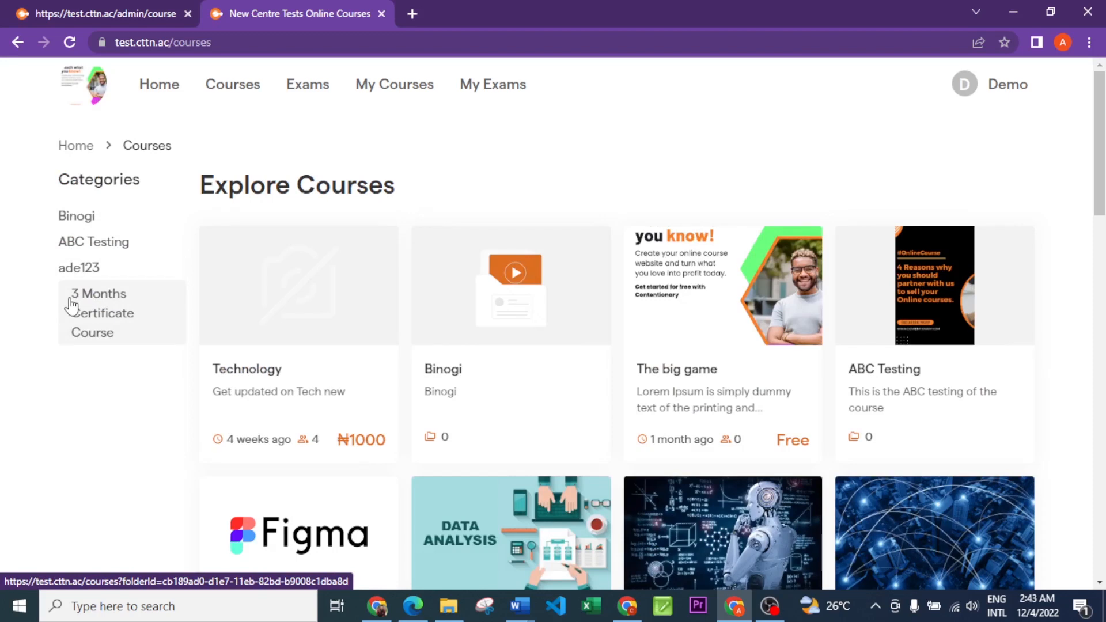
Compare the folders and courses in the admin course list with the categories on the public Courses page
click(46, 12)
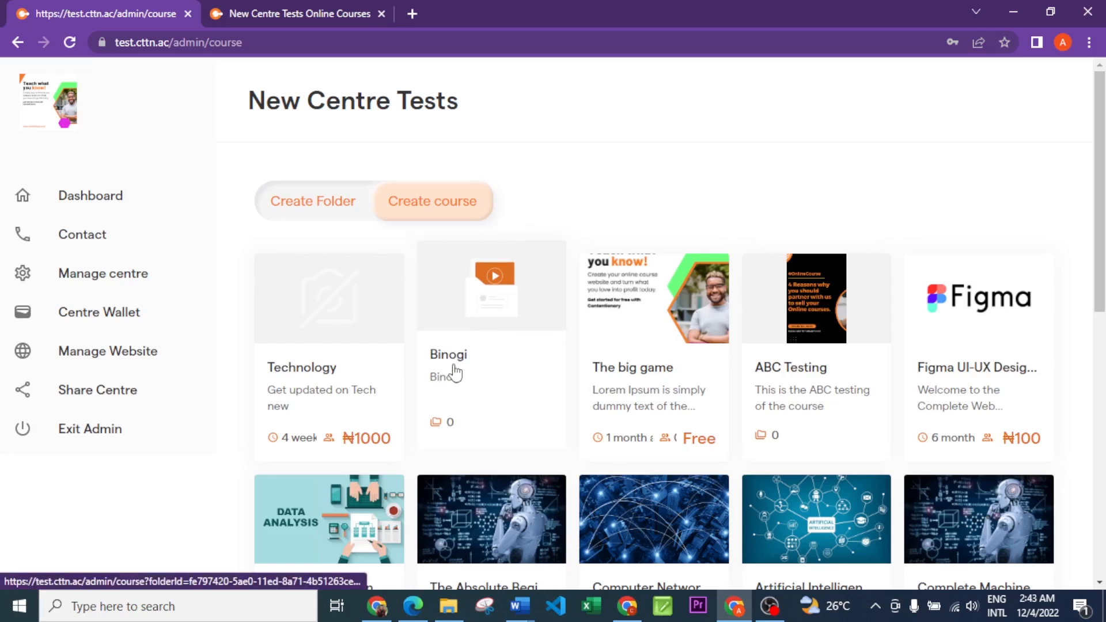
scroll(1099, 230, down, 3)
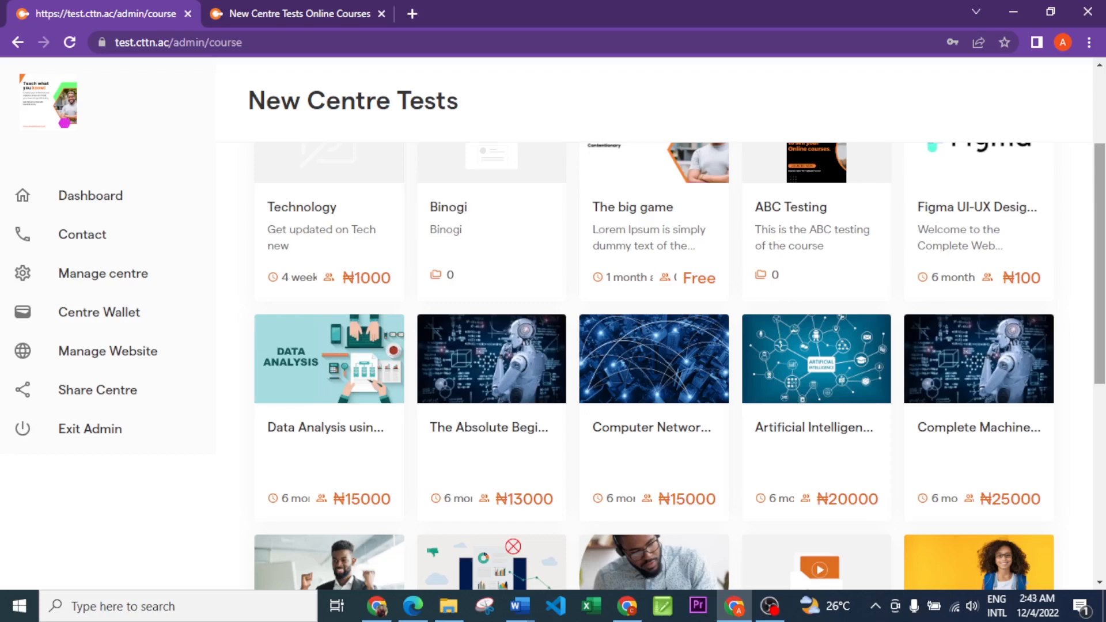
click(325, 14)
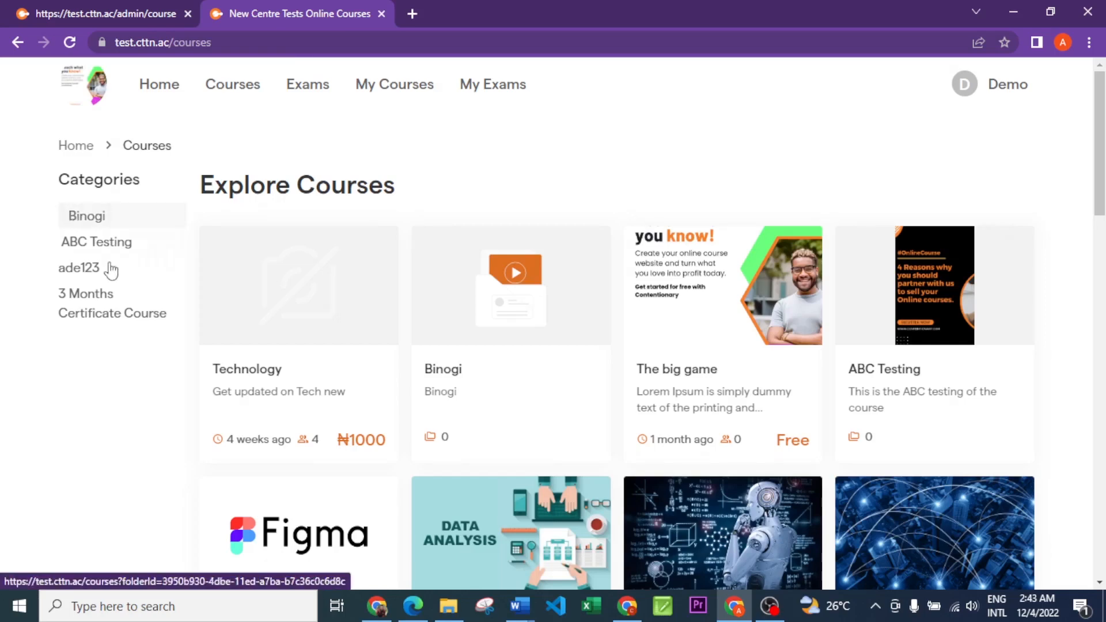
Start a new folder in the admin course list, named "Demo Action" with the summary "This is a demo folder action"
click(64, 6)
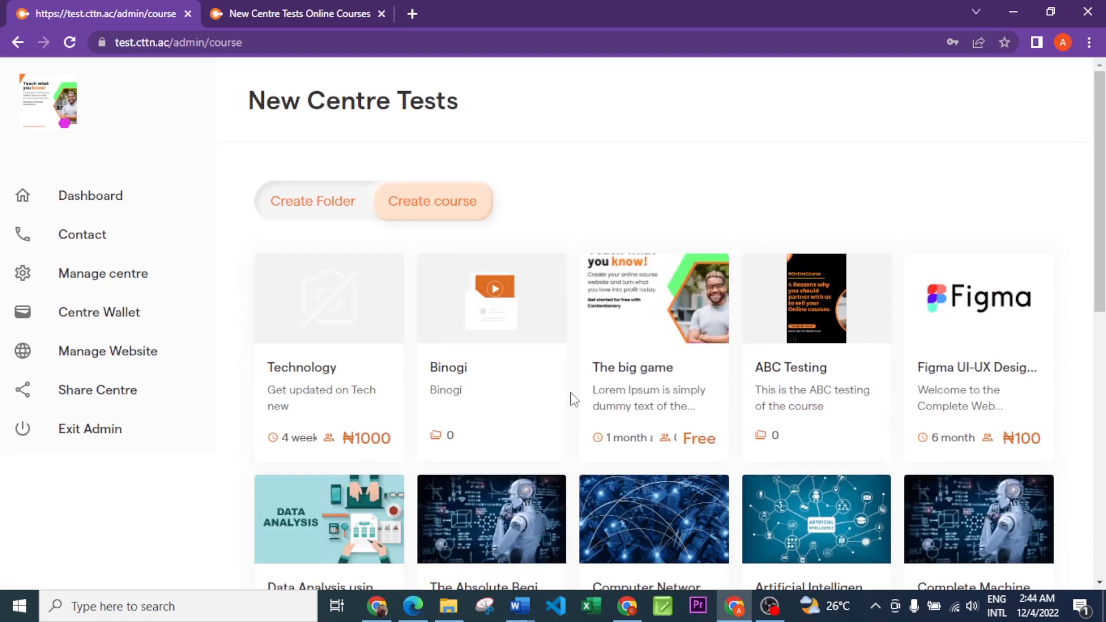
click(323, 211)
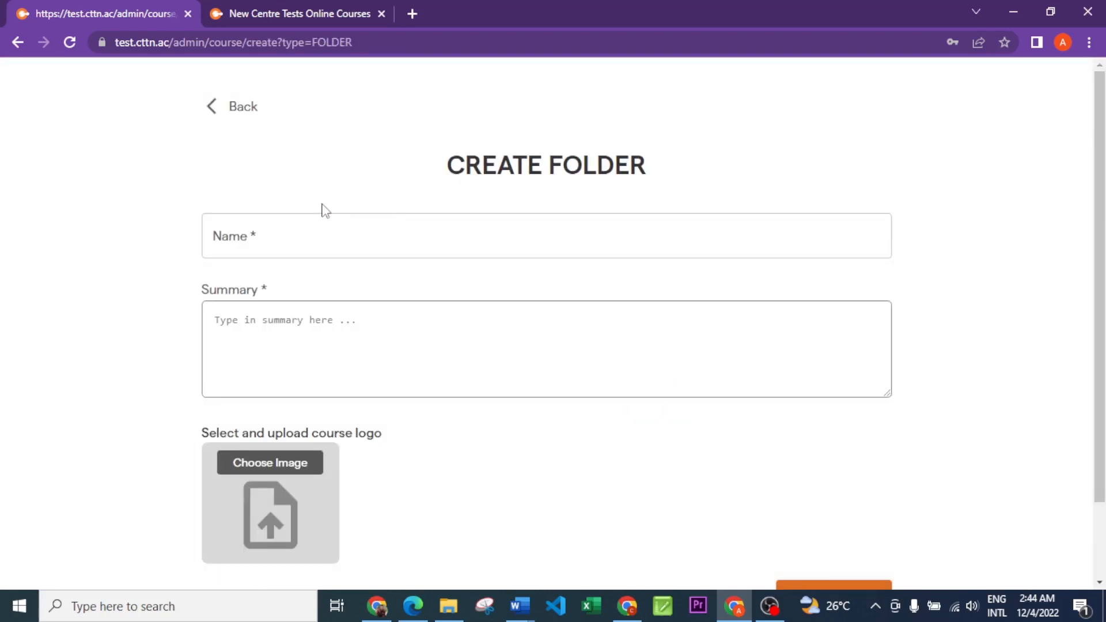
click(348, 241)
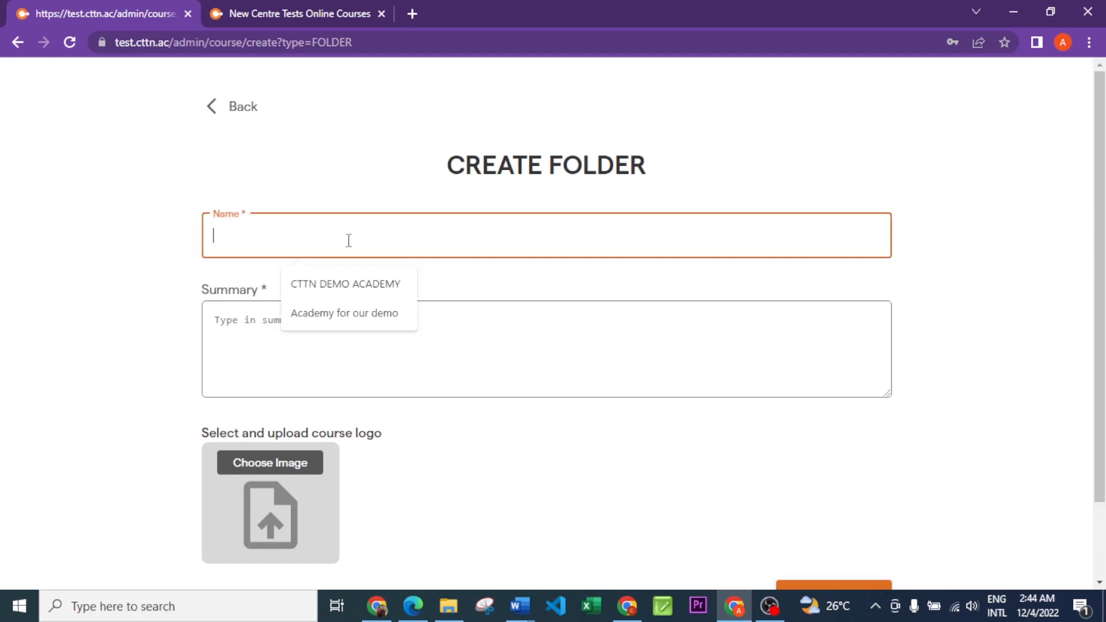
text(Demo A)
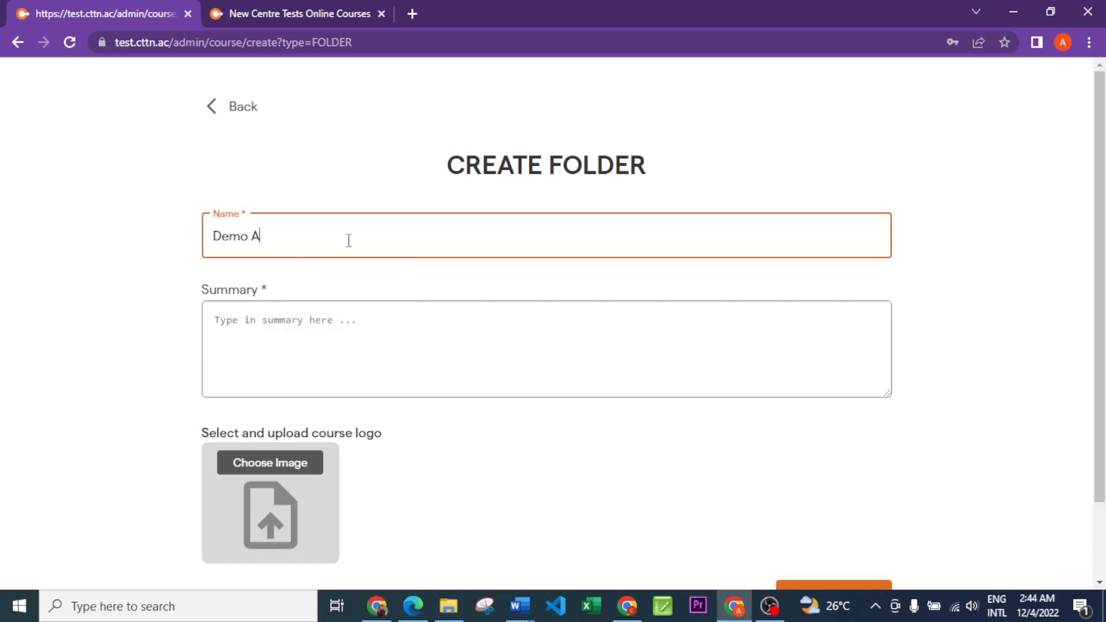
text(ction)
key(Tab)
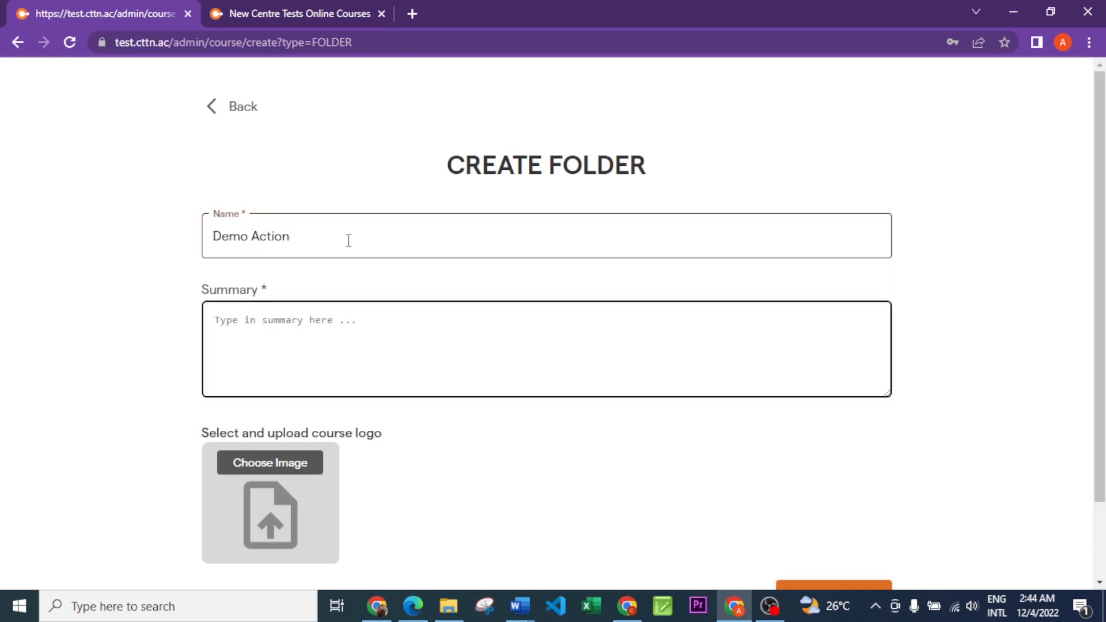
text(This is a demo folder action)
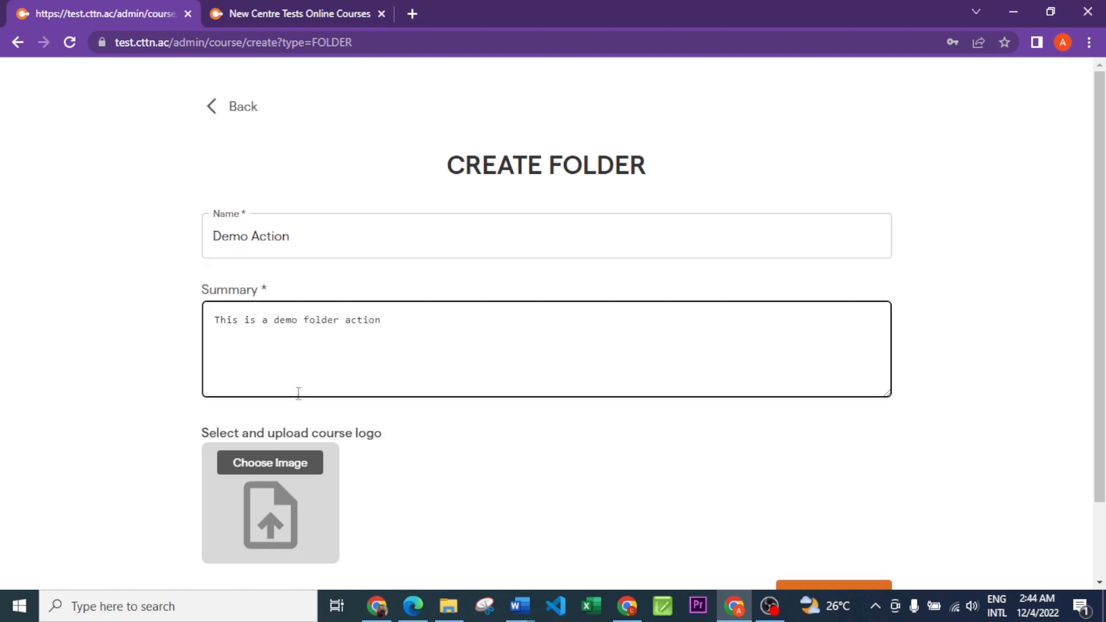
Upload the flower JPG from the Desktop's files folder as the logo and create the folder
click(293, 465)
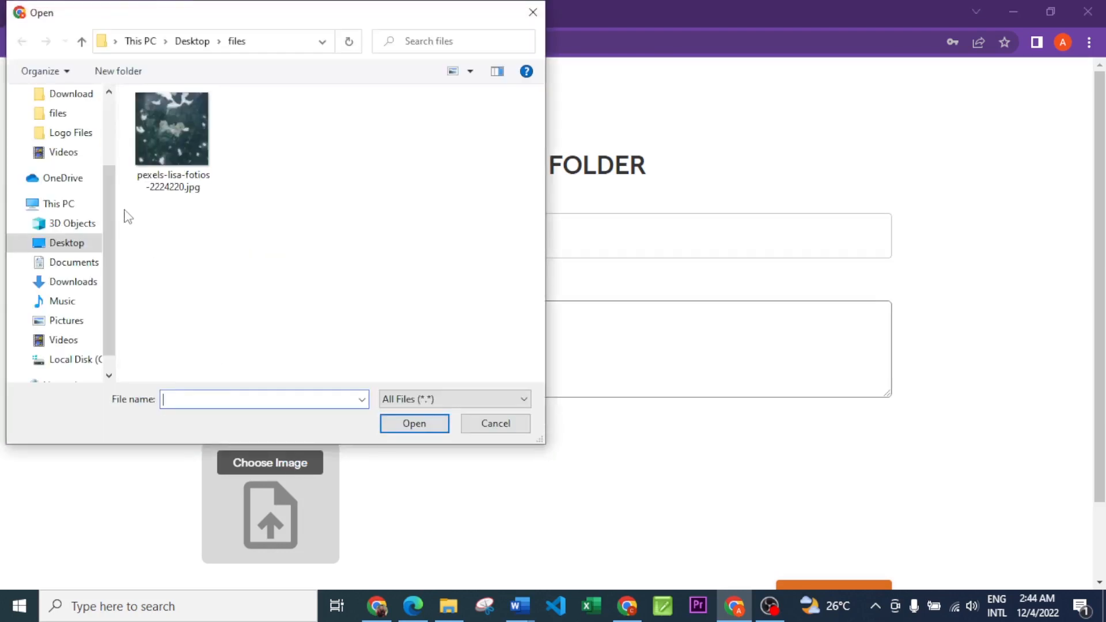
click(159, 160)
click(414, 423)
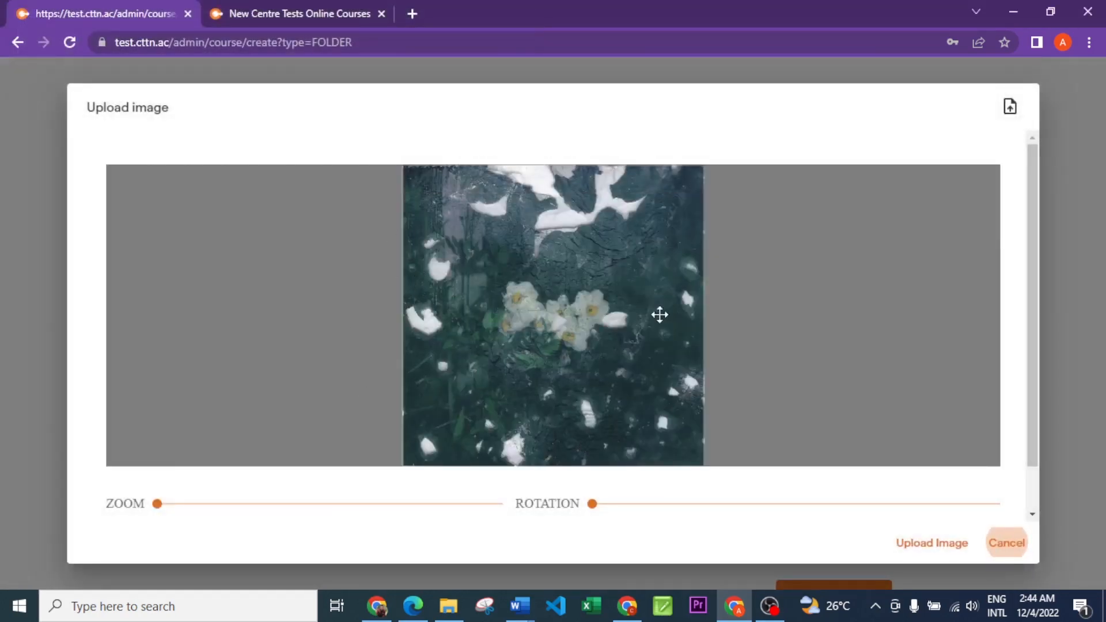
click(917, 550)
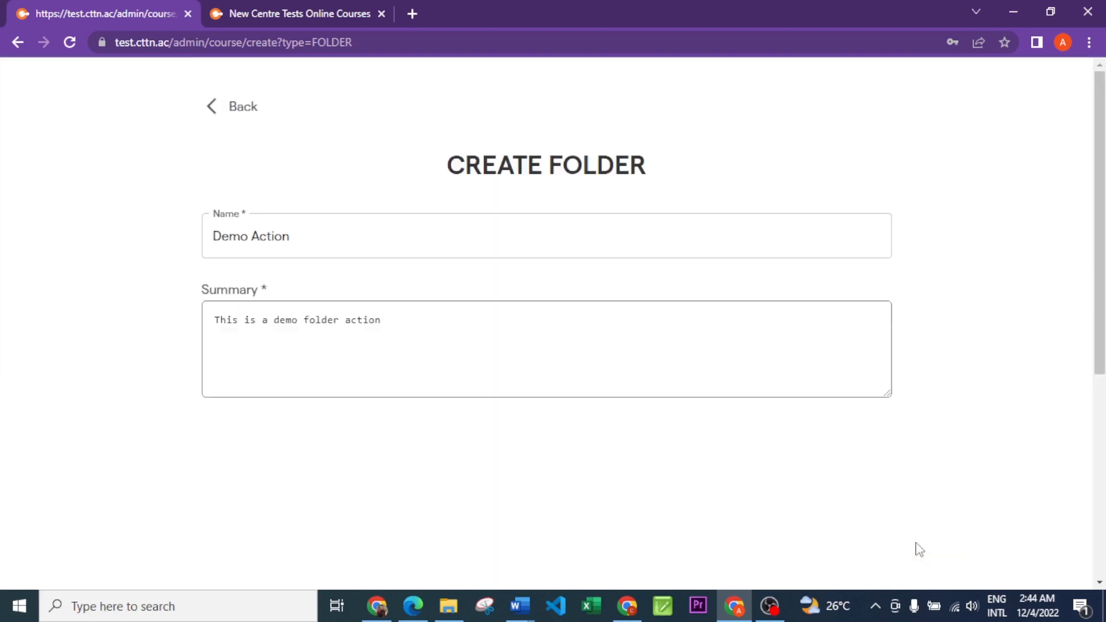
scroll(1009, 403, down, 6)
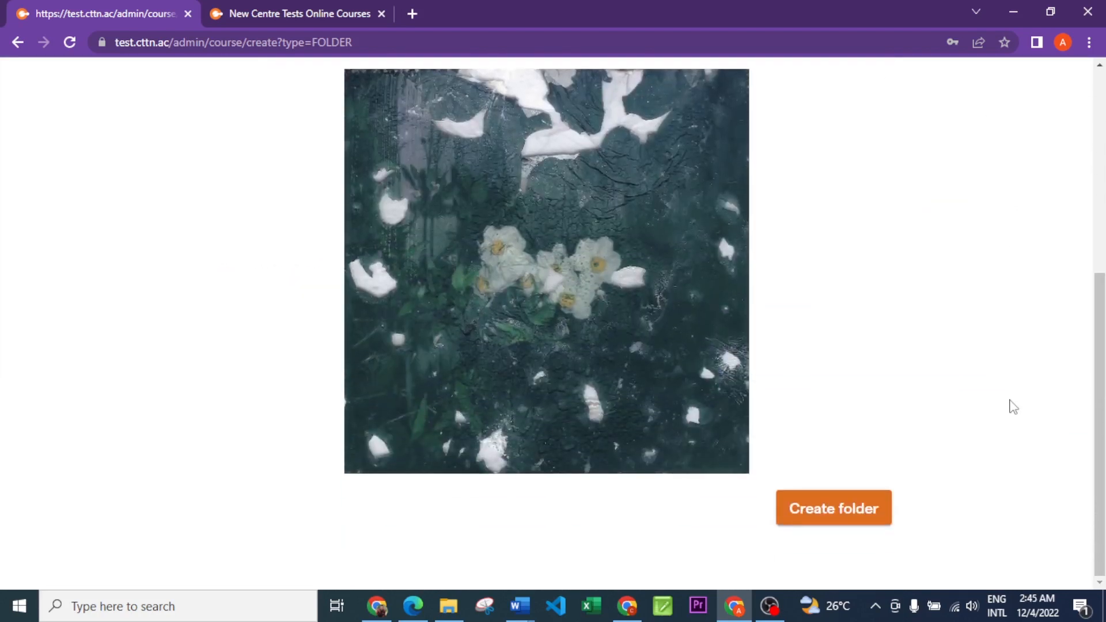
click(827, 516)
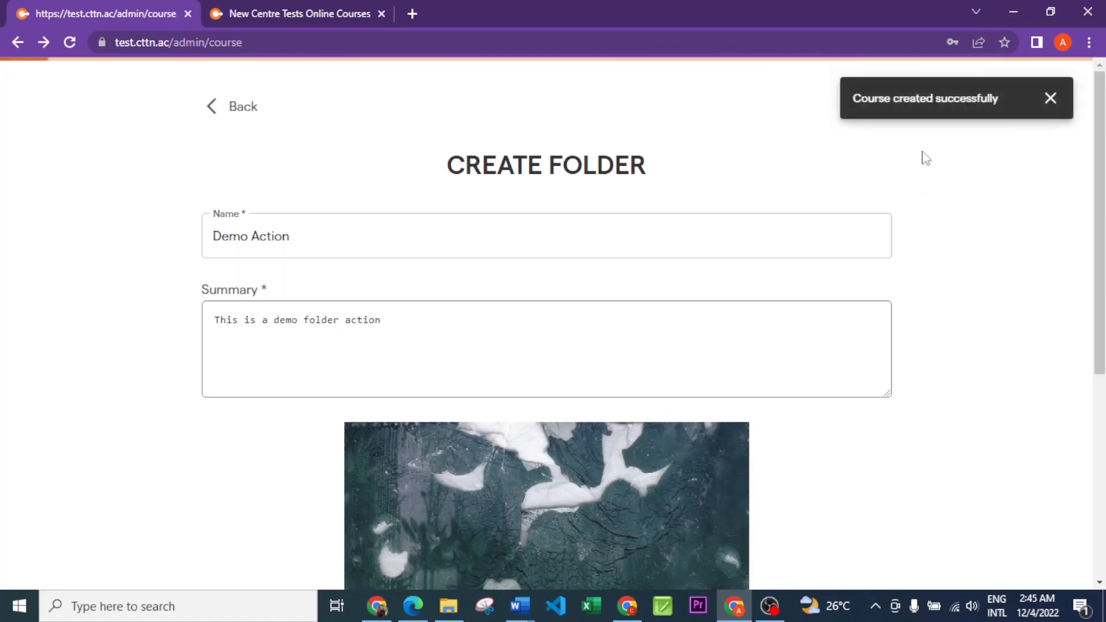
Refresh the public Courses page and open the Demo Action category to examine its contents
click(301, 13)
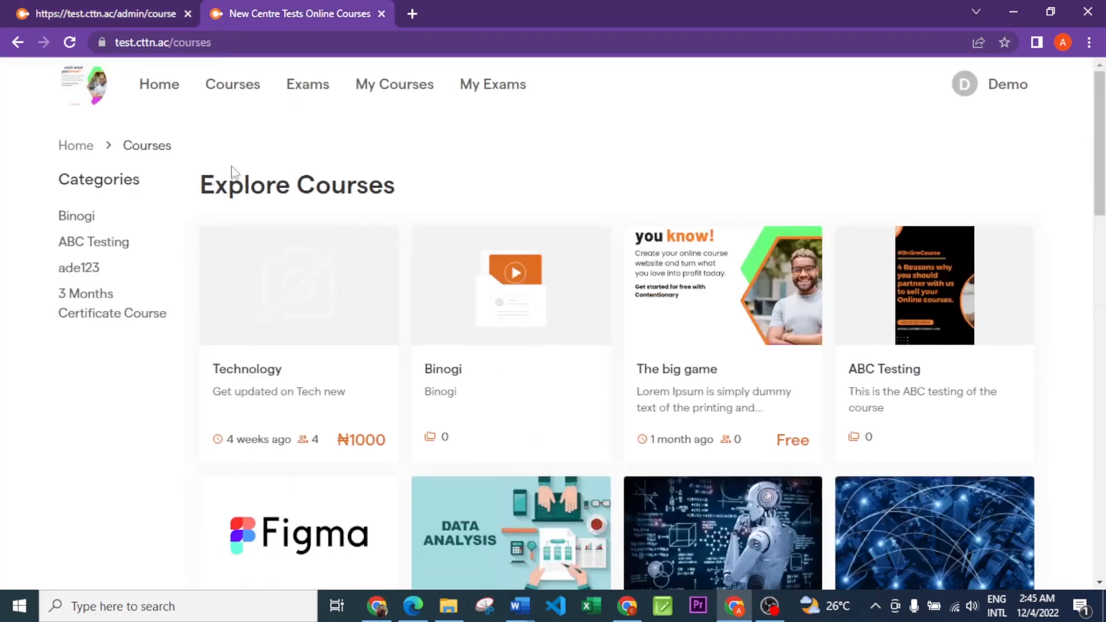
click(69, 42)
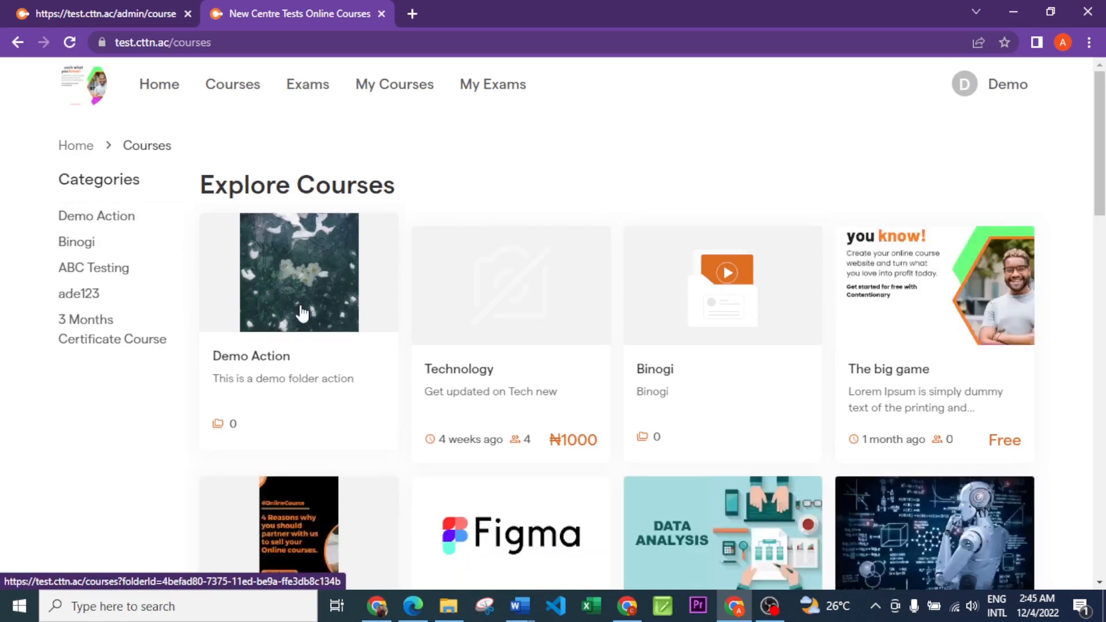
click(88, 222)
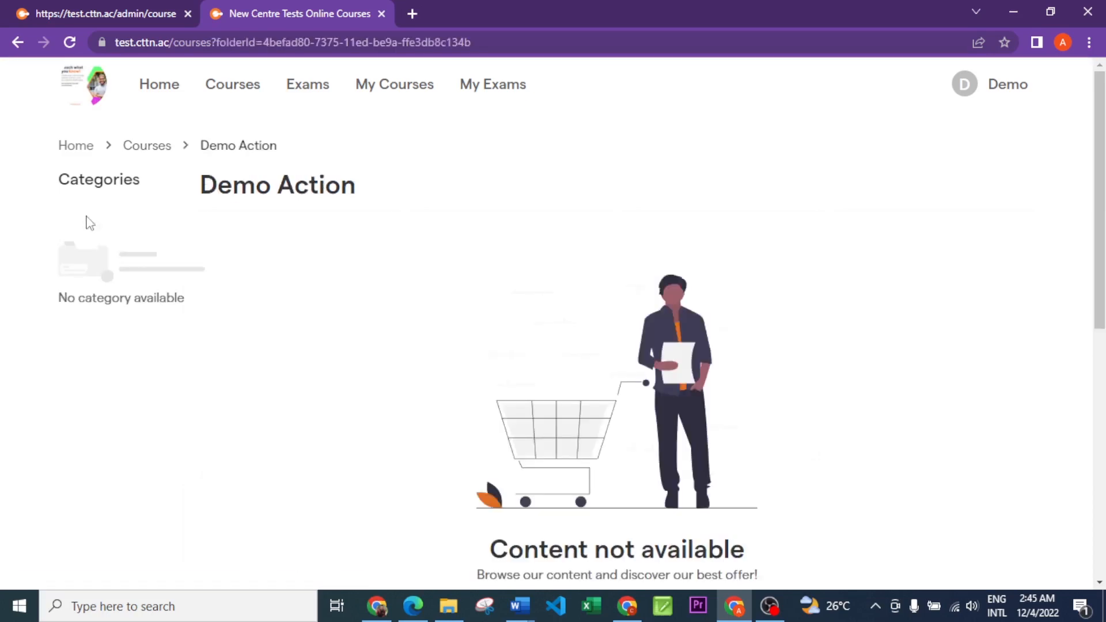
scroll(536, 284, down, 5)
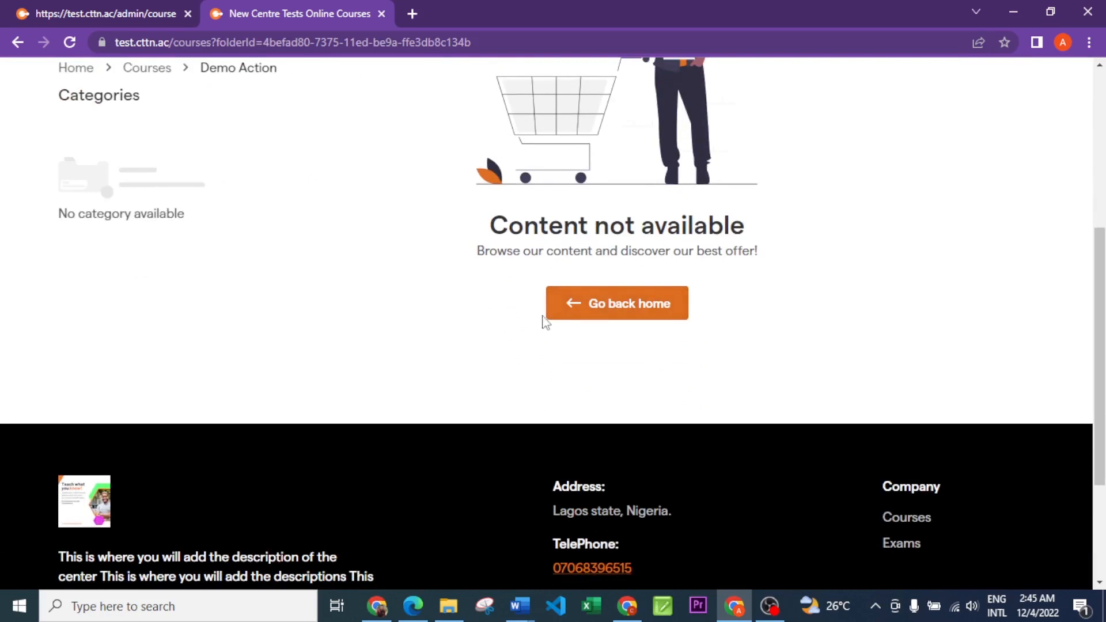
scroll(248, 226, up, 3)
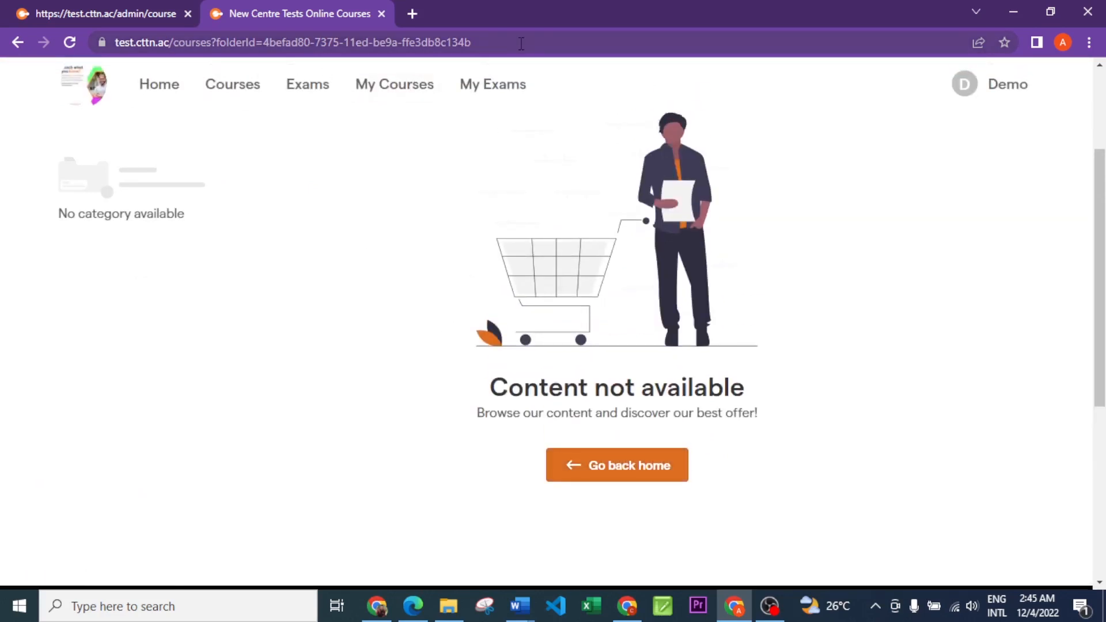
Start a new course from the admin course list and name it "Demo online course"
click(121, 9)
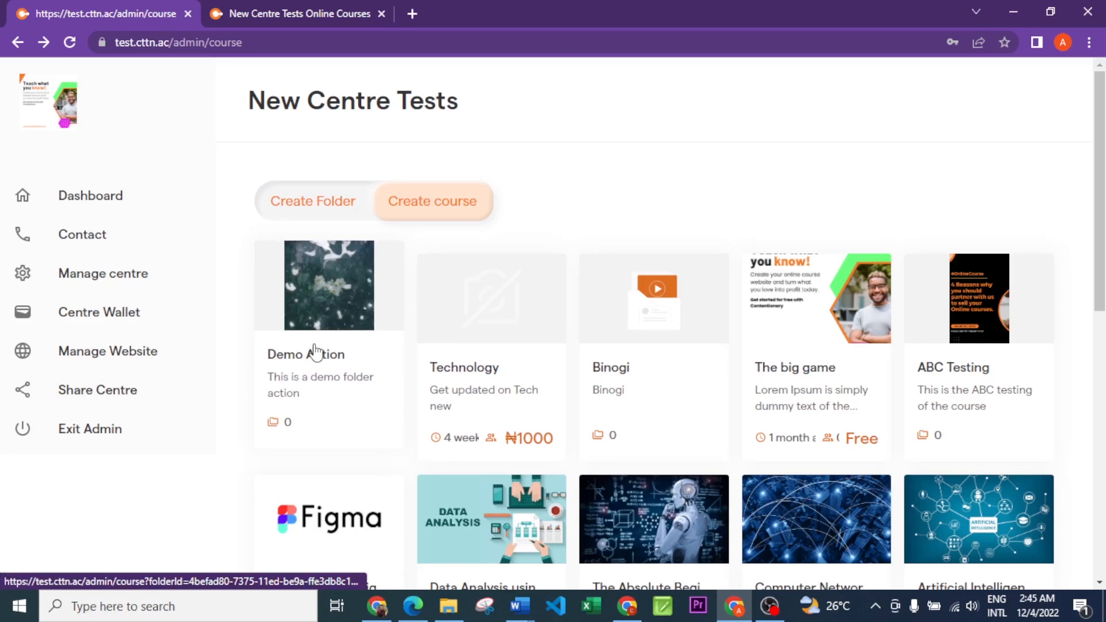
click(431, 207)
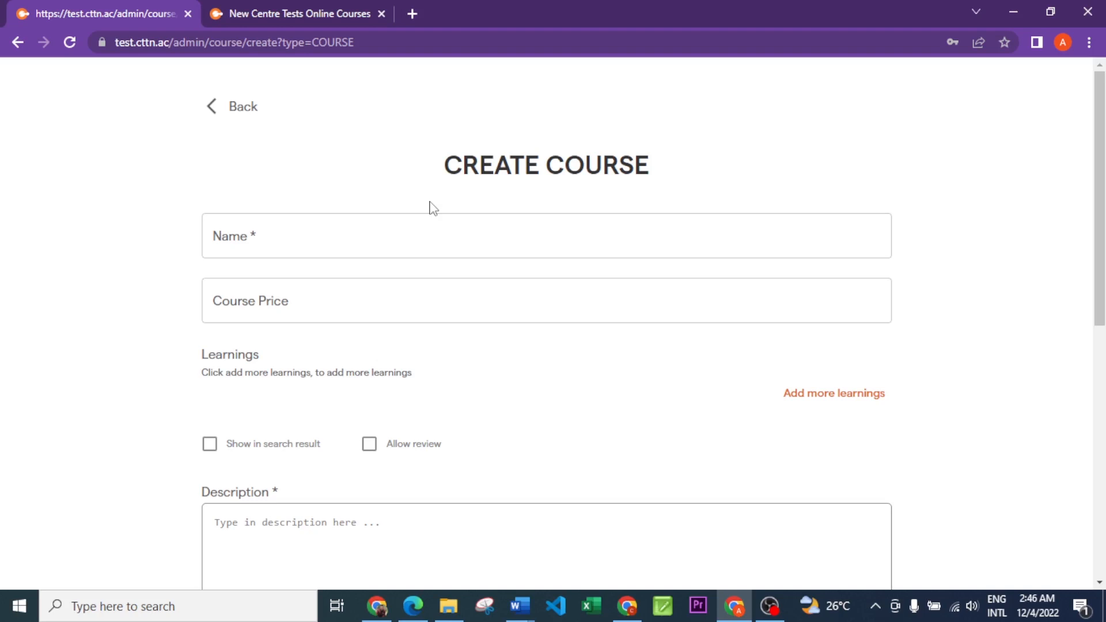
click(398, 233)
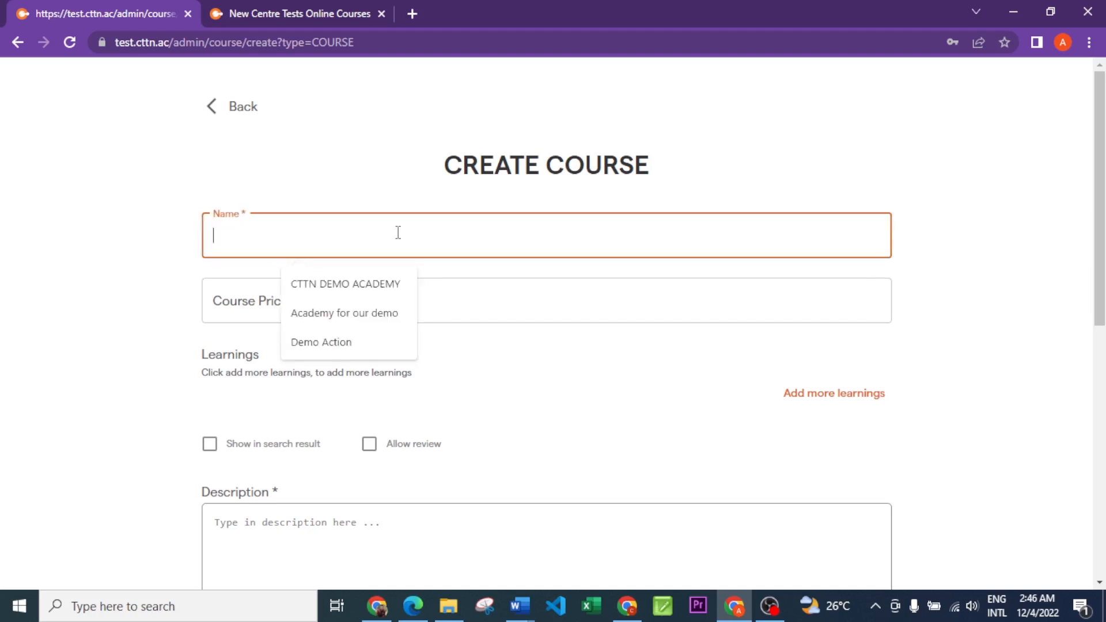
text(Desc)
key(BackSpace)
key(BackSpace)
key(BackSpace)
key(BackSpace)
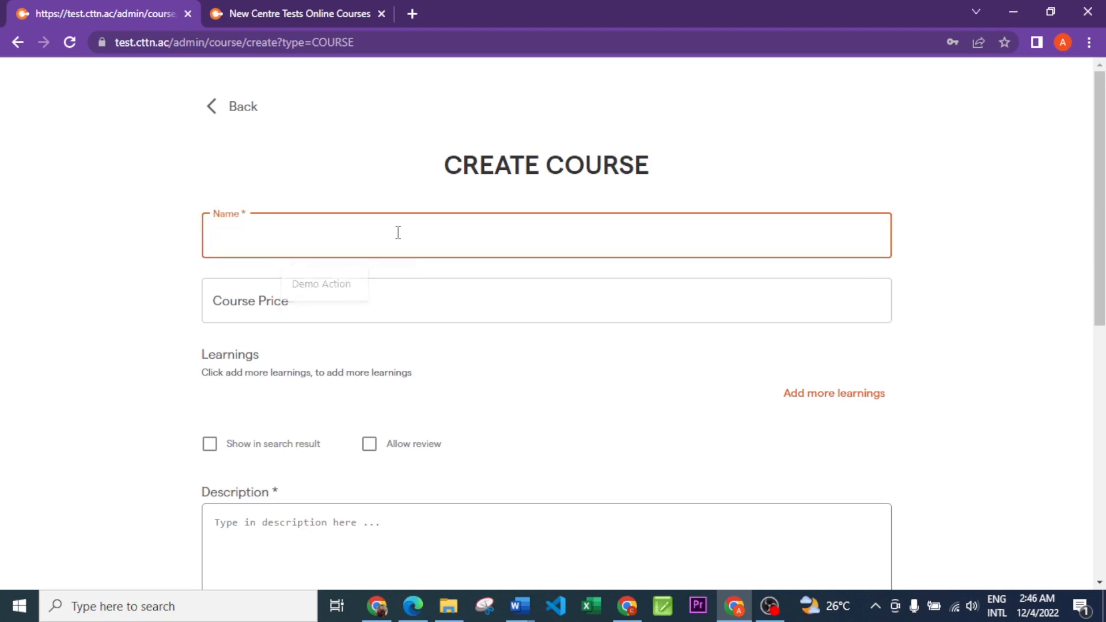
text(De)
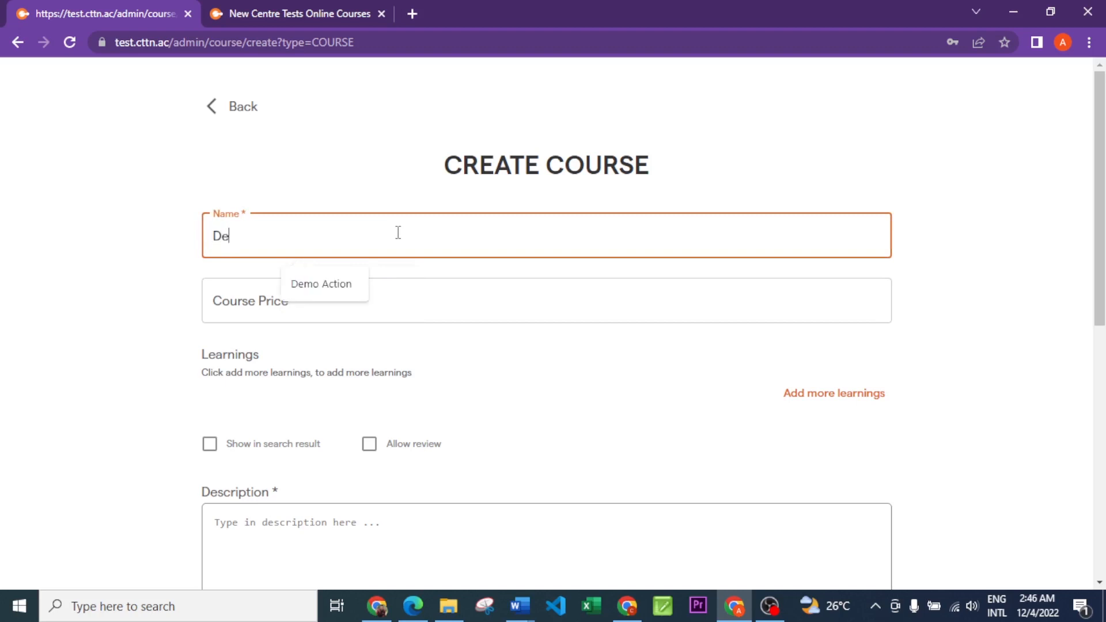
text(mo online cou)
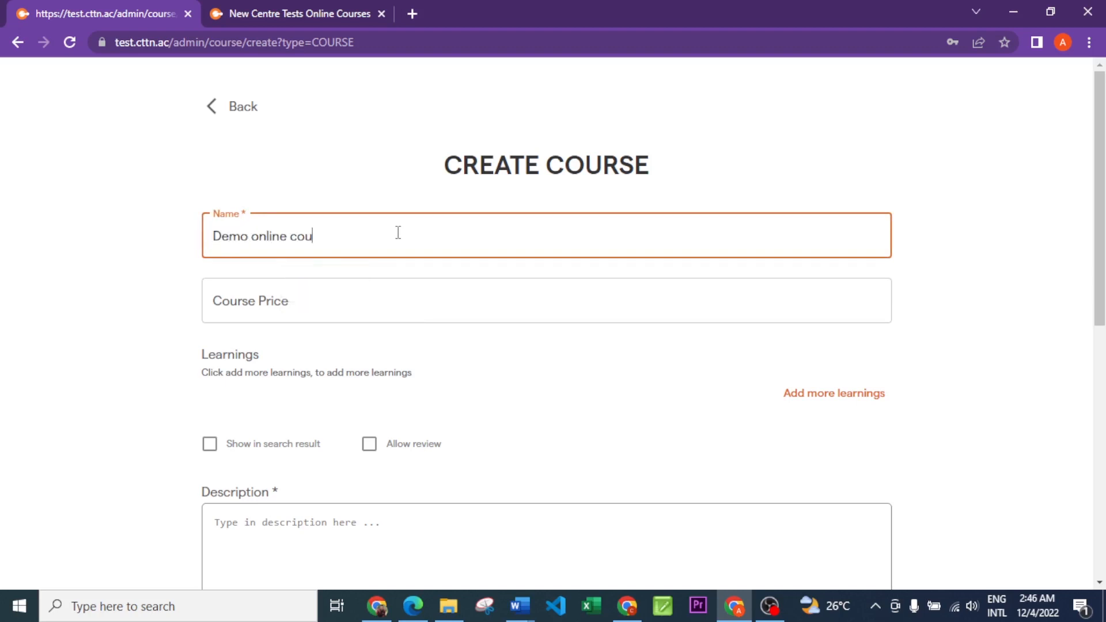
text(rse)
Set the course price to 2500
click(363, 299)
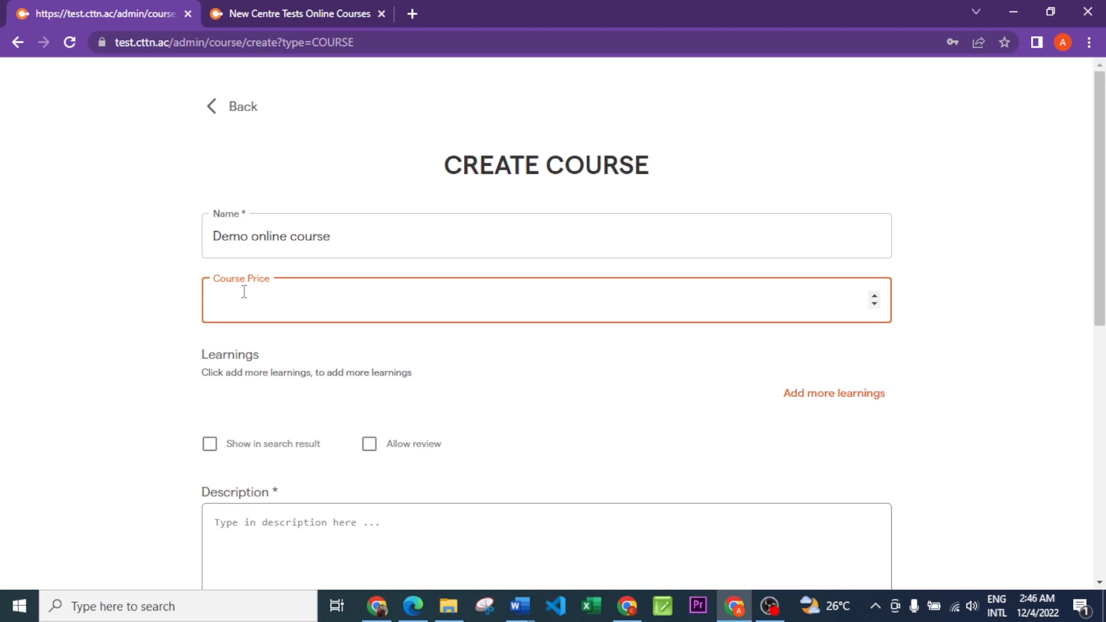
text(2500)
click(731, 373)
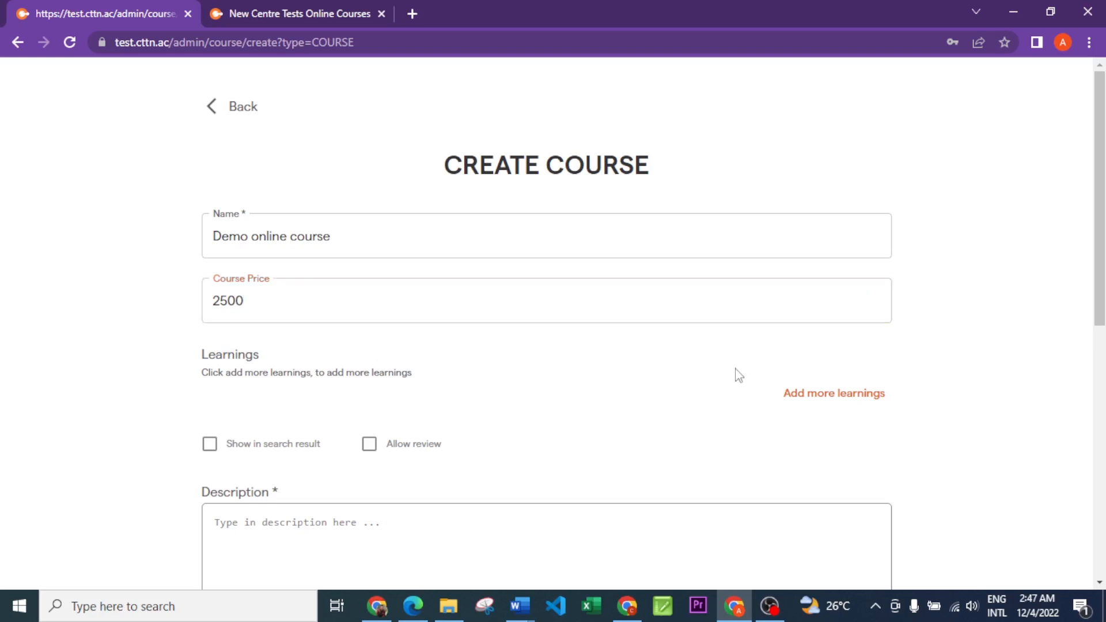
Add a first learning to the course reading "You will learn how to create an online course"
click(829, 396)
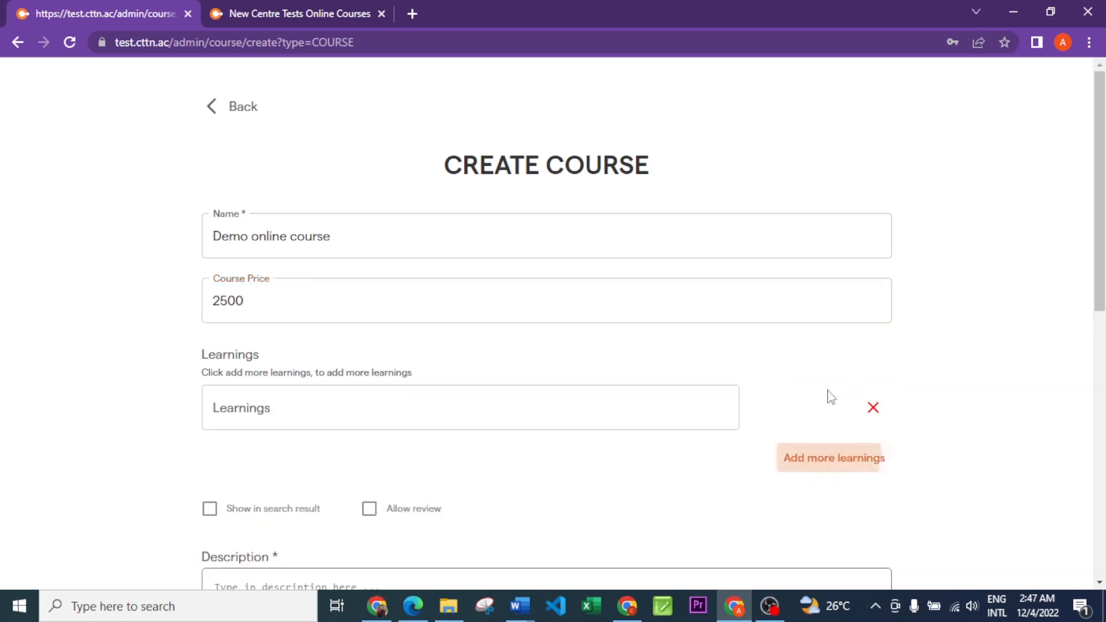
click(304, 400)
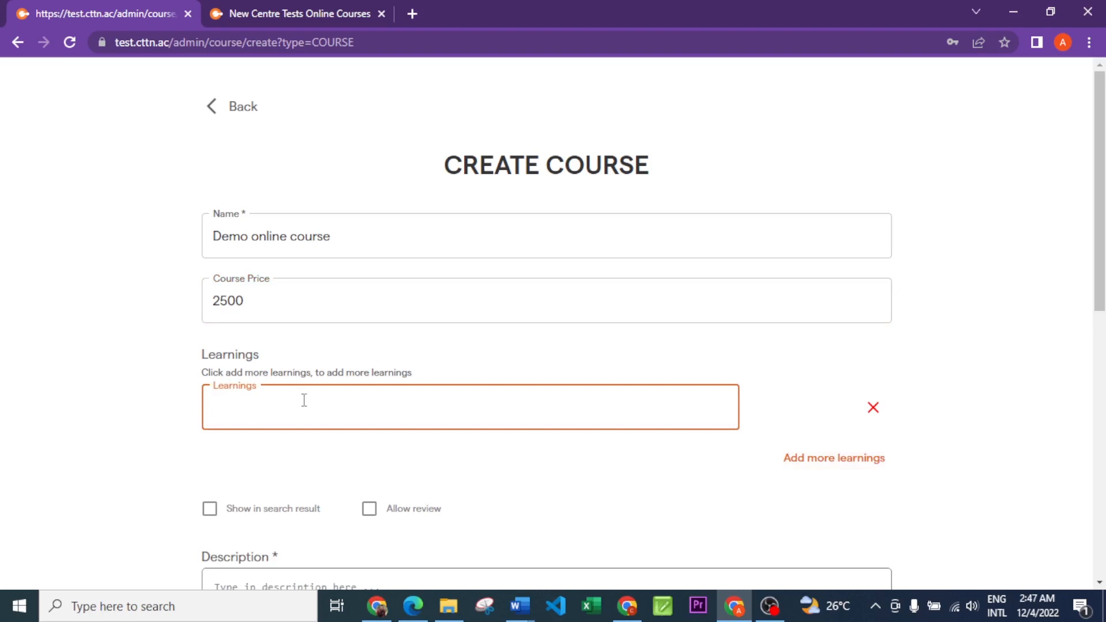
text(You will learn how to create )
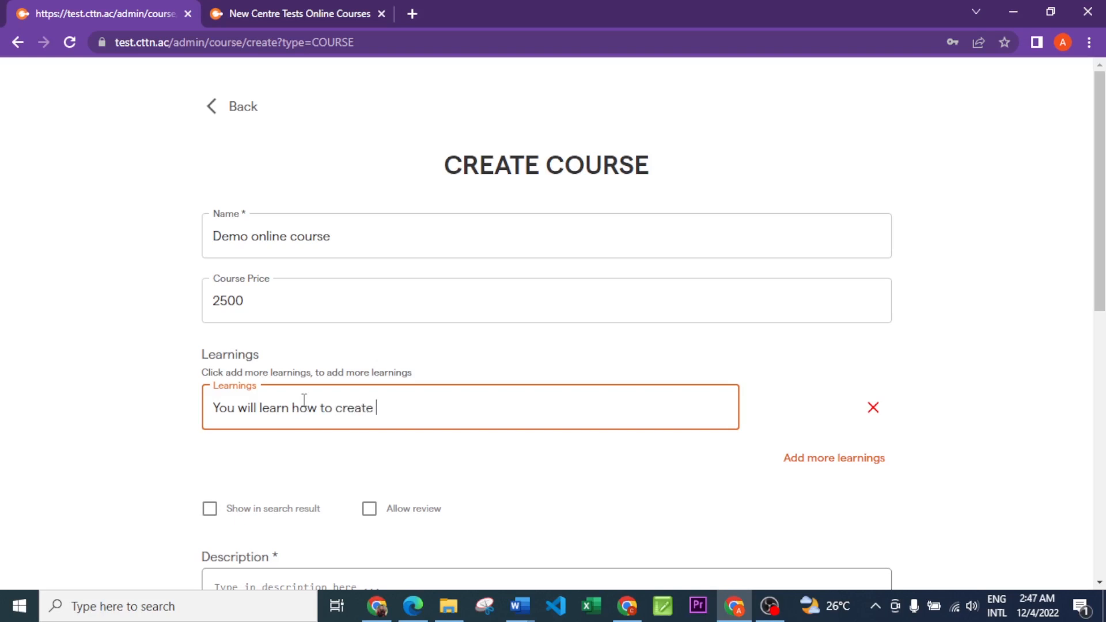
text(an online course)
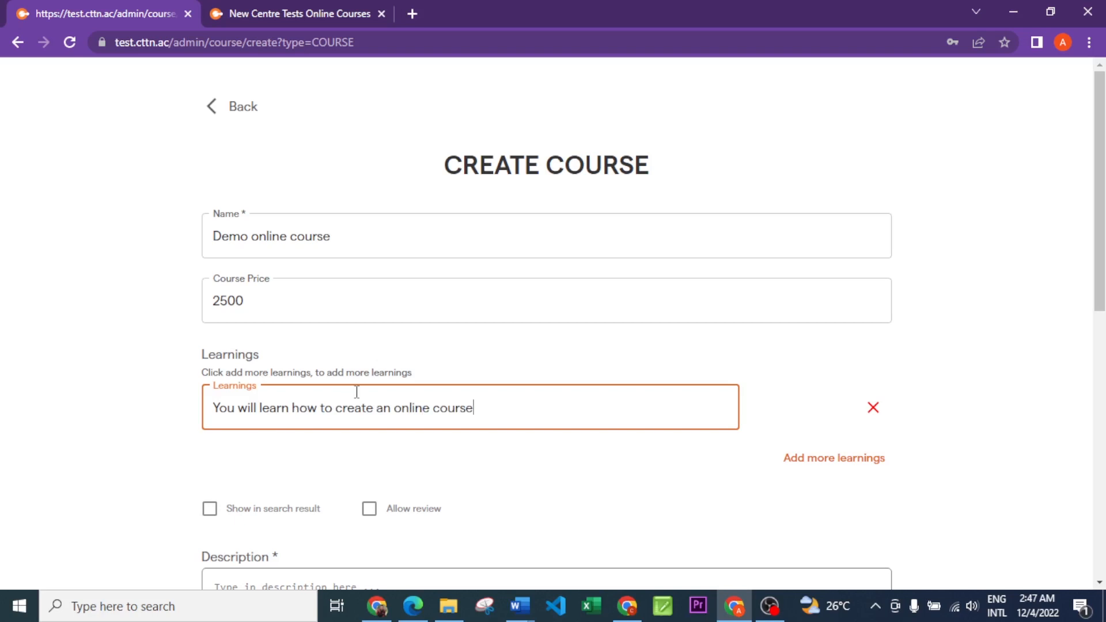
Add a second learning by copying the first one's text and ending it with 2
click(834, 459)
click(467, 459)
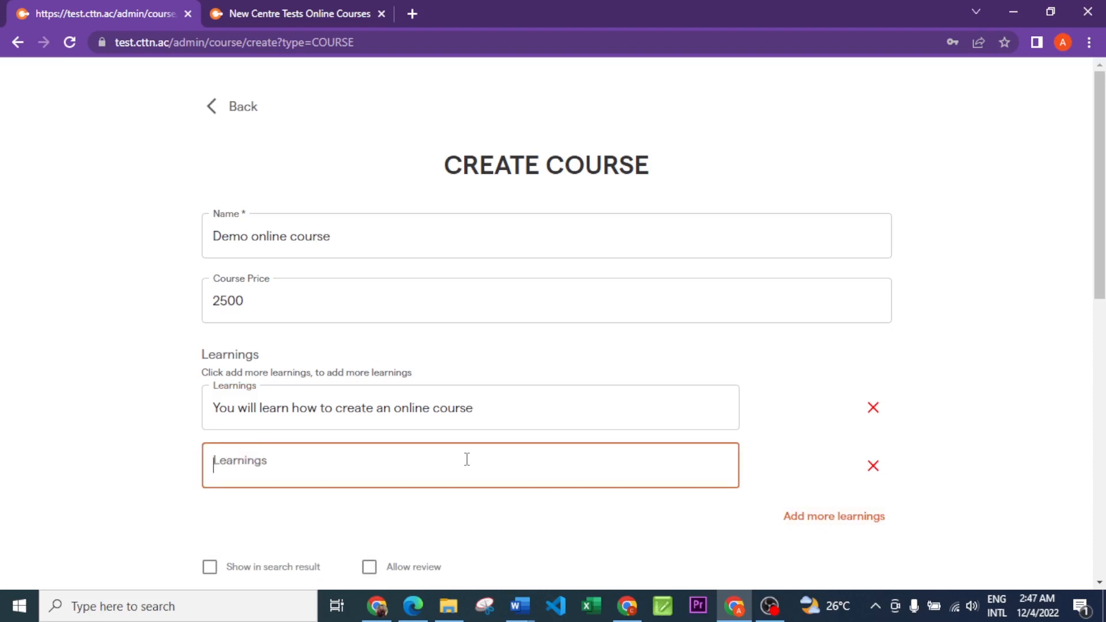
drag(504, 410, 195, 410)
key(ctrl+c)
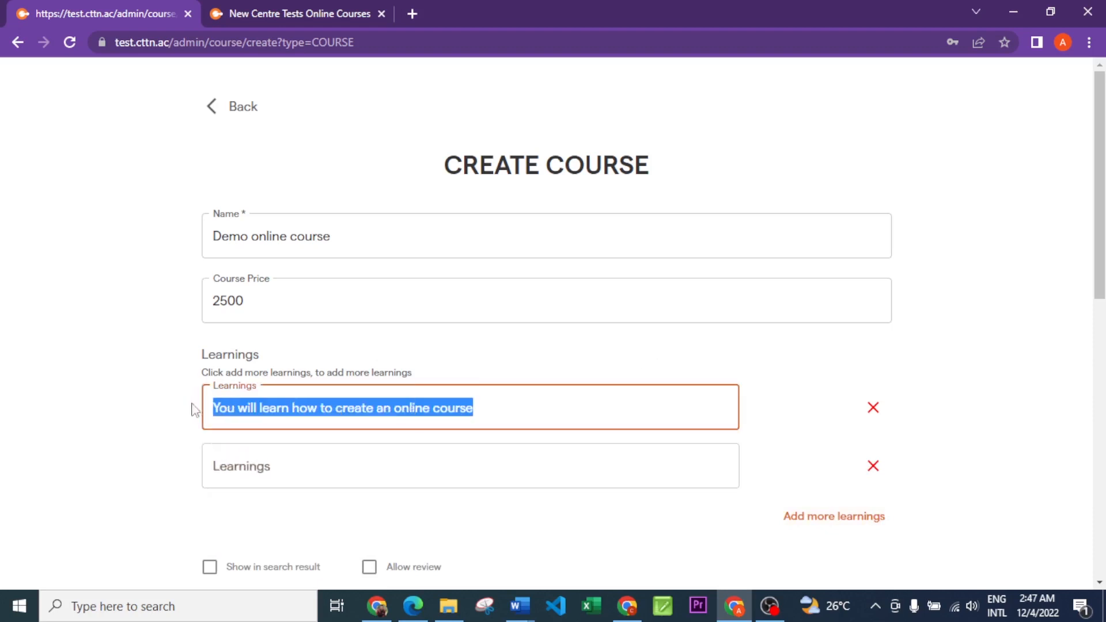
click(454, 470)
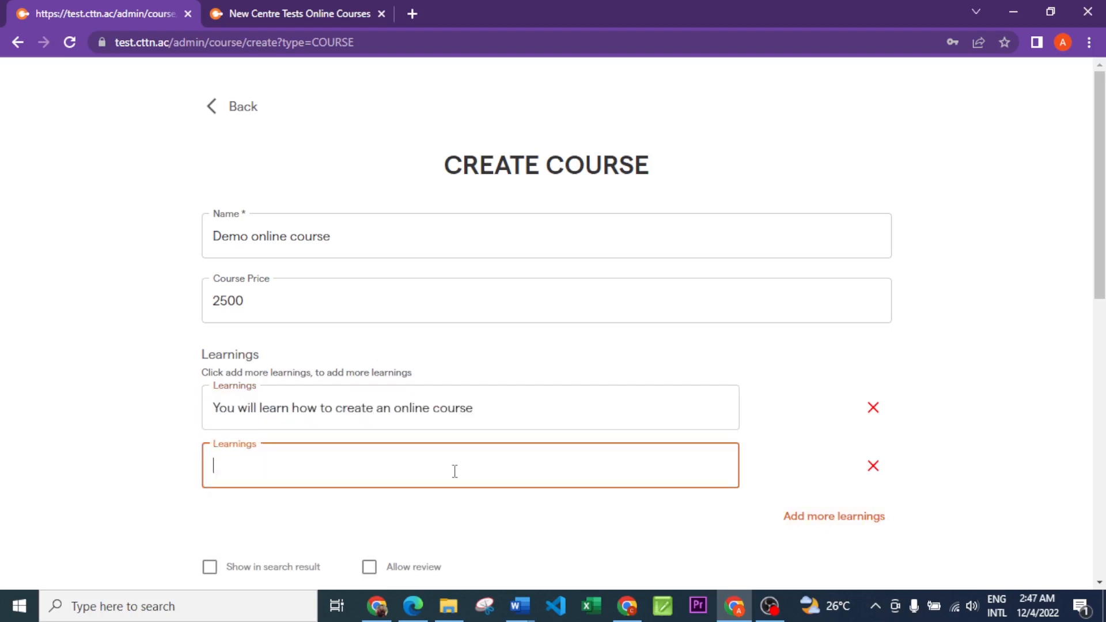
key(ctrl+v)
text(2)
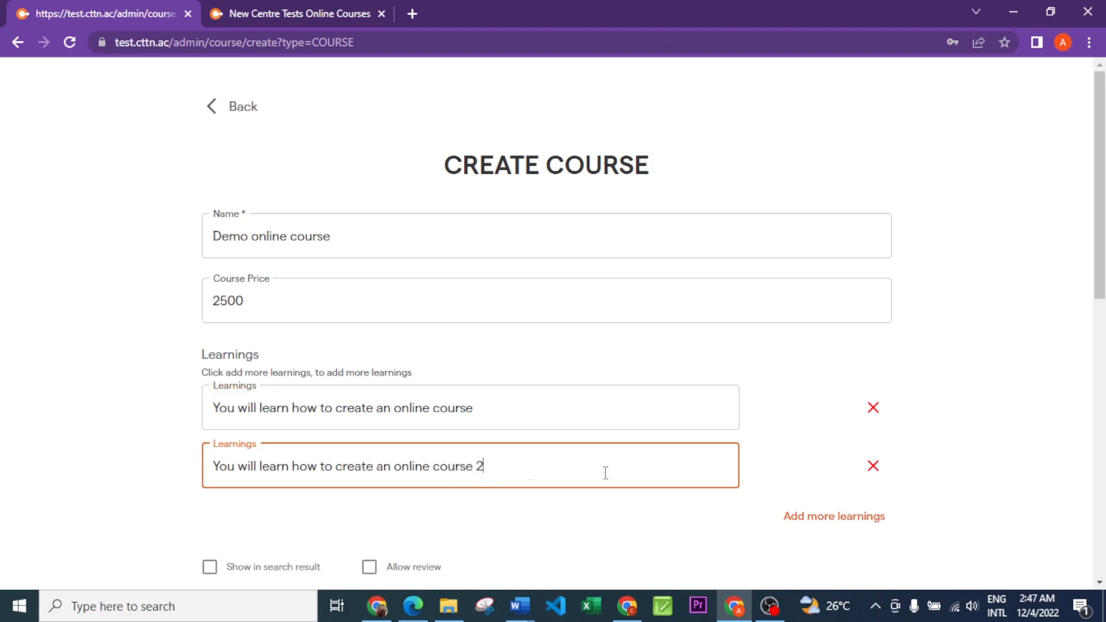
Add a third learning reading "You will learn how to create an online course 3"
click(857, 517)
scroll(597, 455, down, 1)
scroll(597, 455, down, 1)
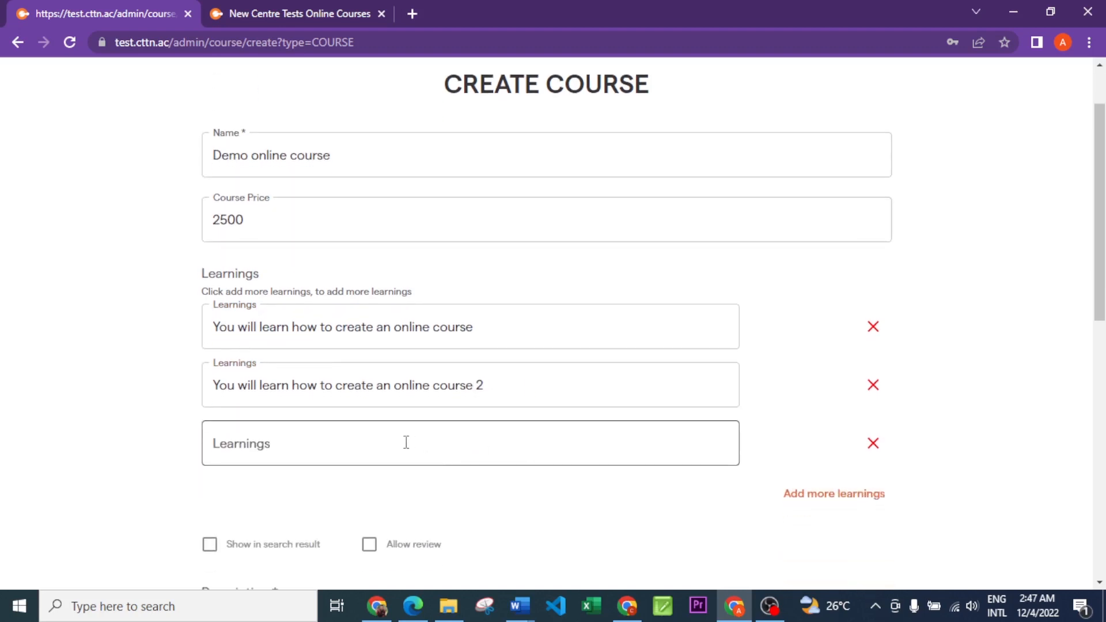
click(405, 442)
key(ctrl+v)
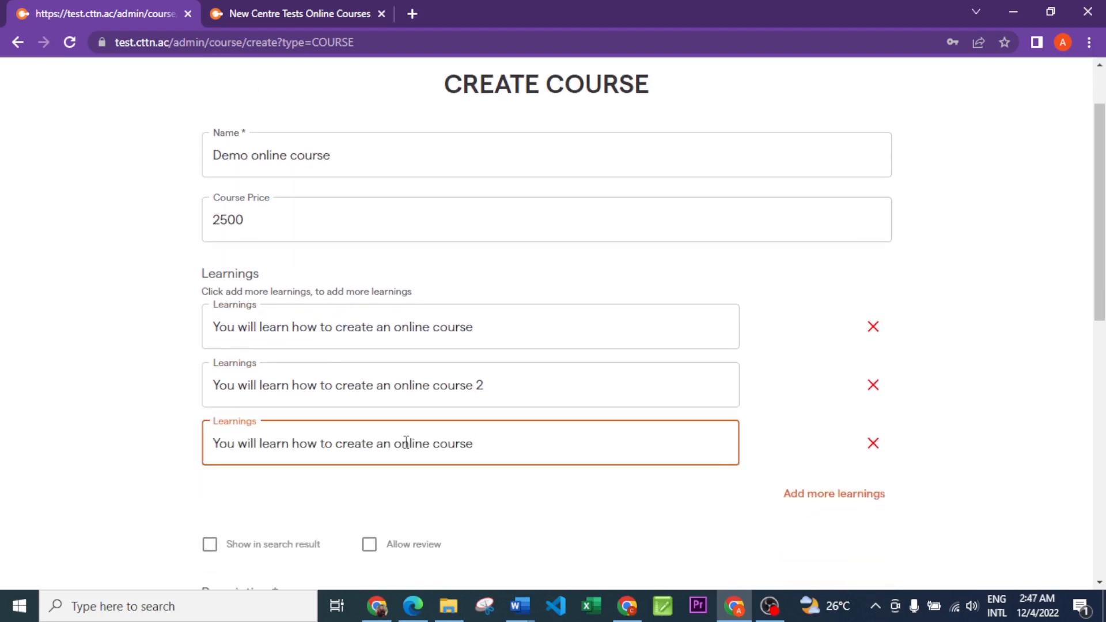
text(3)
Add a fourth learning reading "You will learn how to create an online course 4"
click(839, 498)
scroll(532, 410, down, 1)
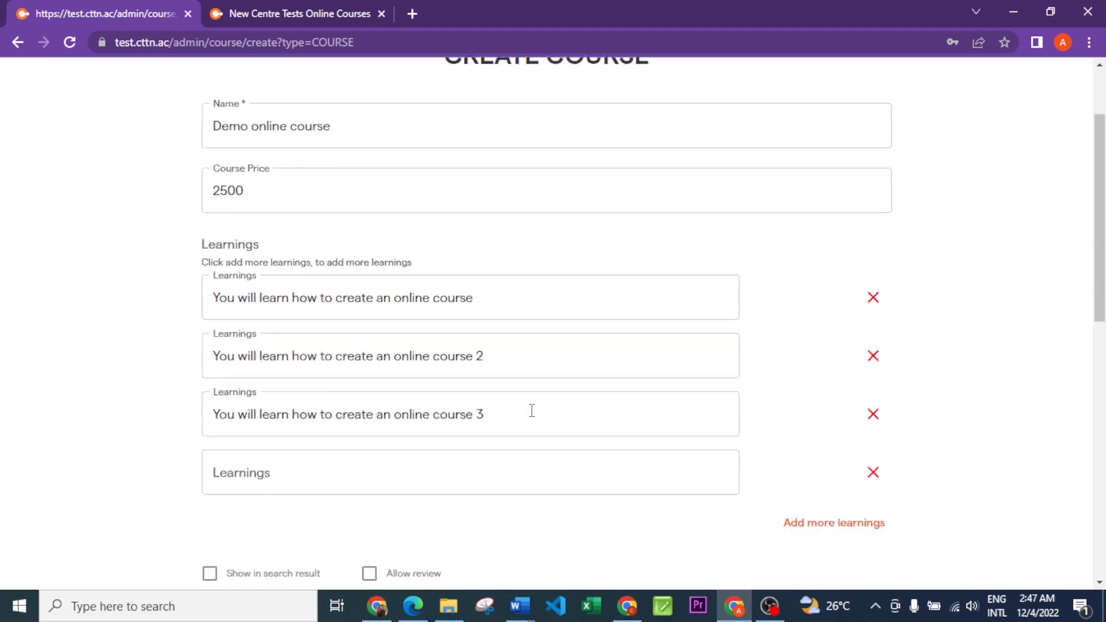
click(389, 429)
key(ctrl+v)
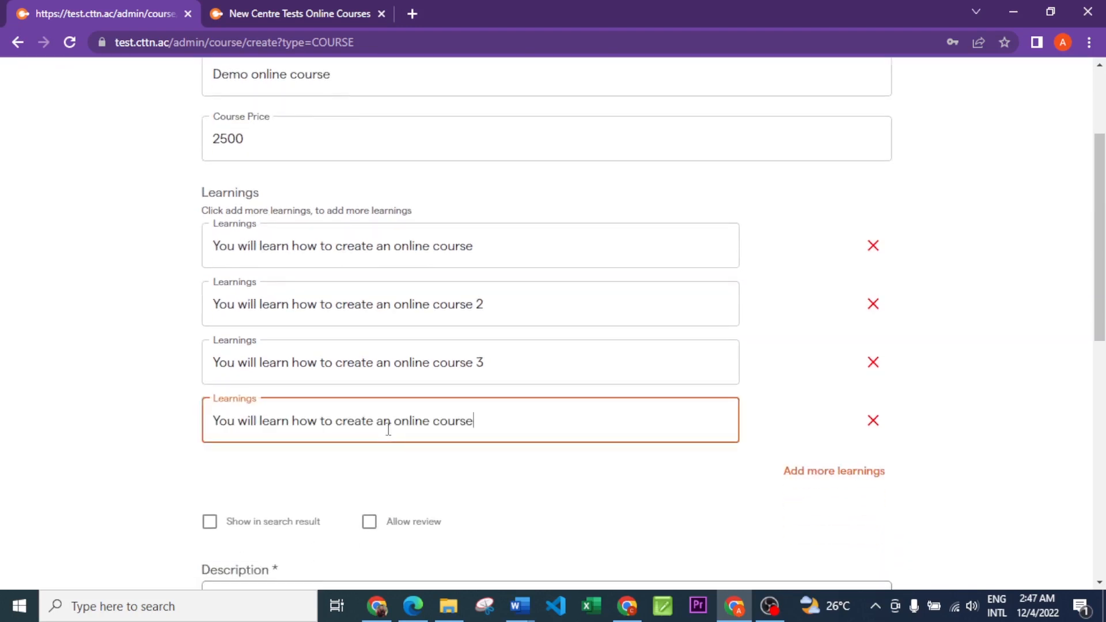
text(4)
Enable Show in search result and Allow review for the course, and activate the empty Description field
scroll(633, 334, down, 1)
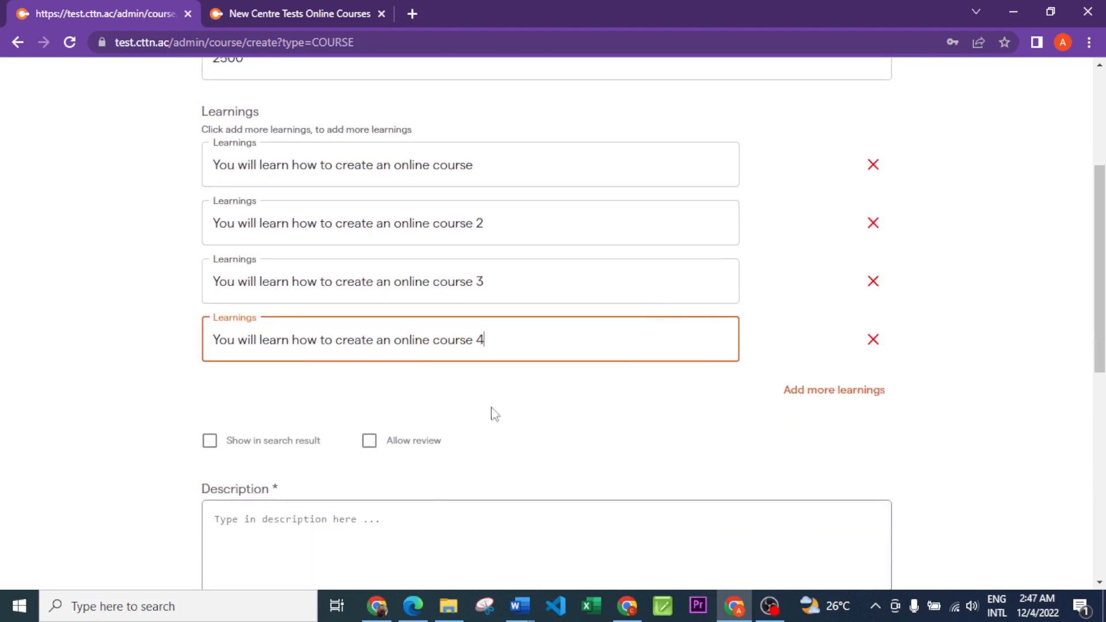
click(211, 442)
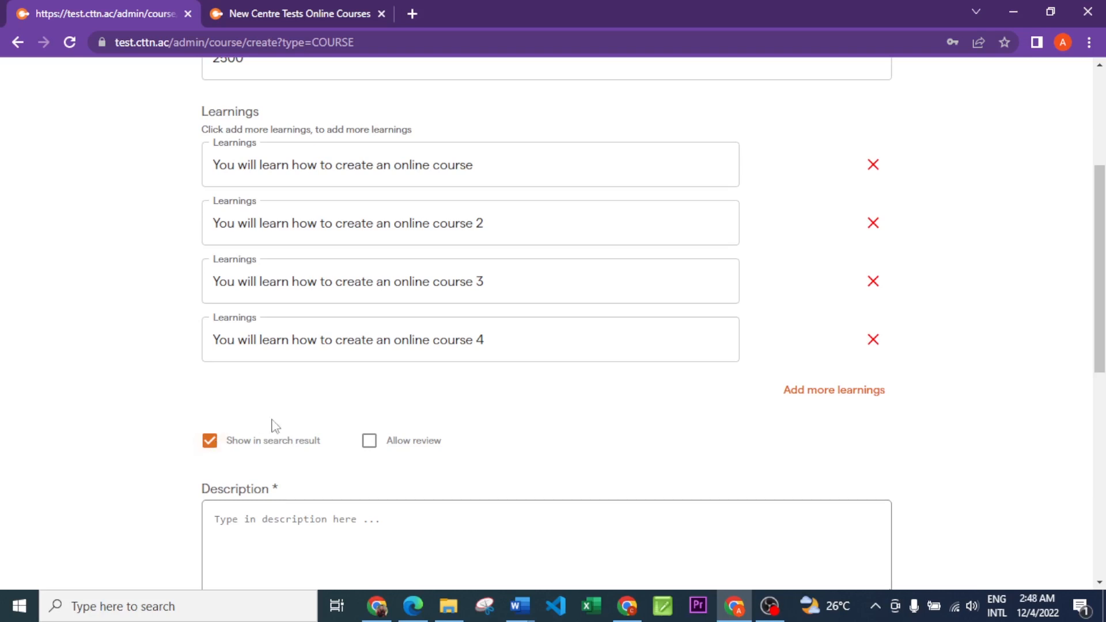
click(369, 441)
scroll(369, 448, down, 3)
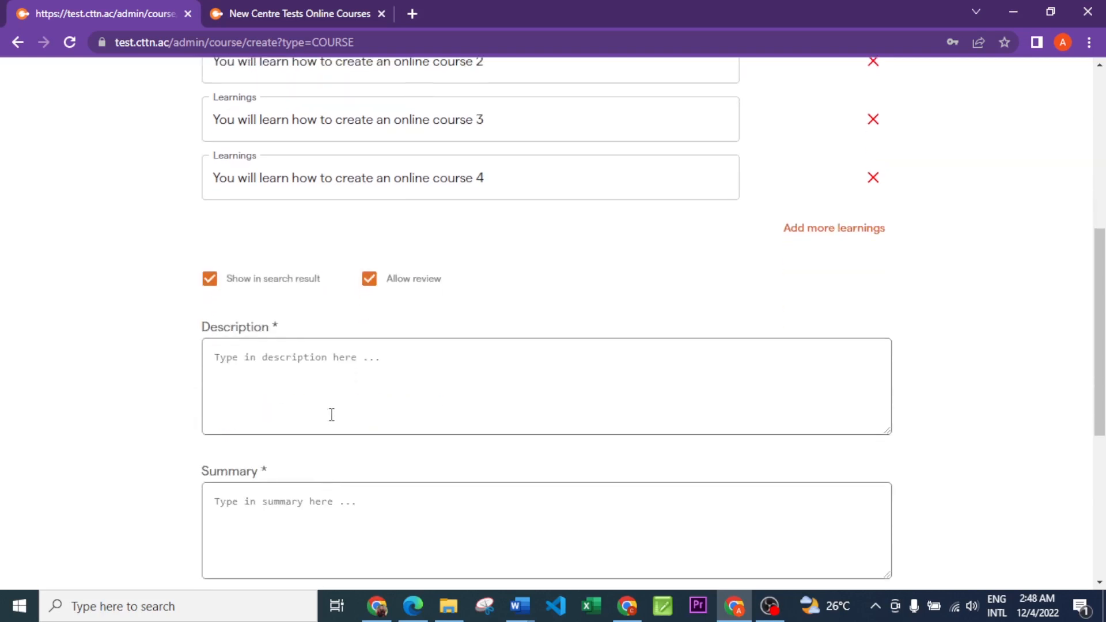
click(346, 367)
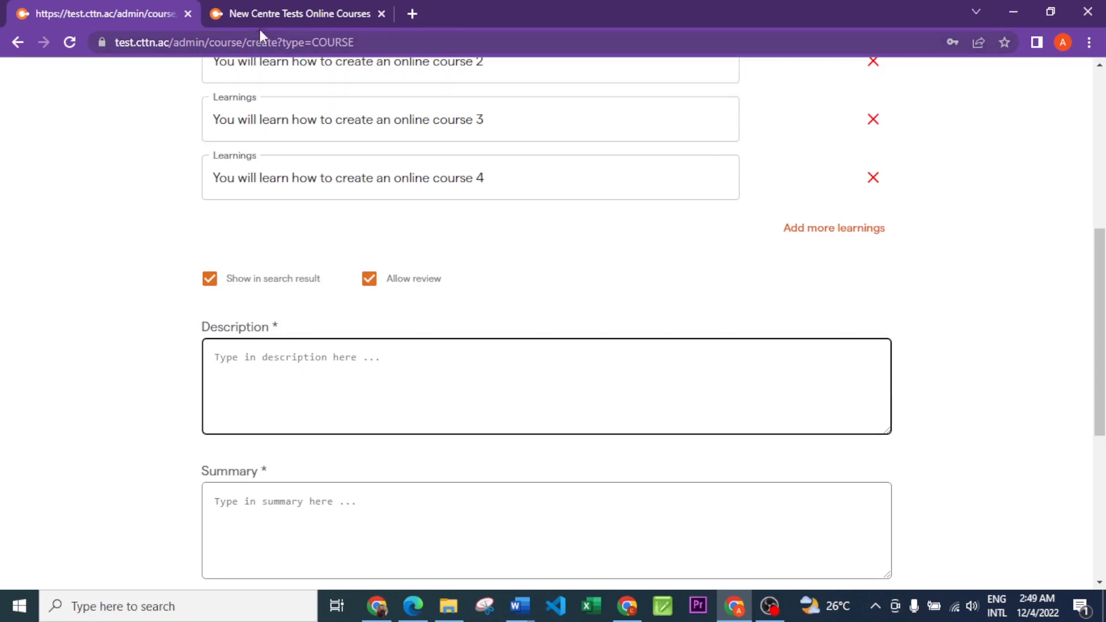
Open "The big game" from the public Courses page and examine where its summary and description are displayed
click(296, 9)
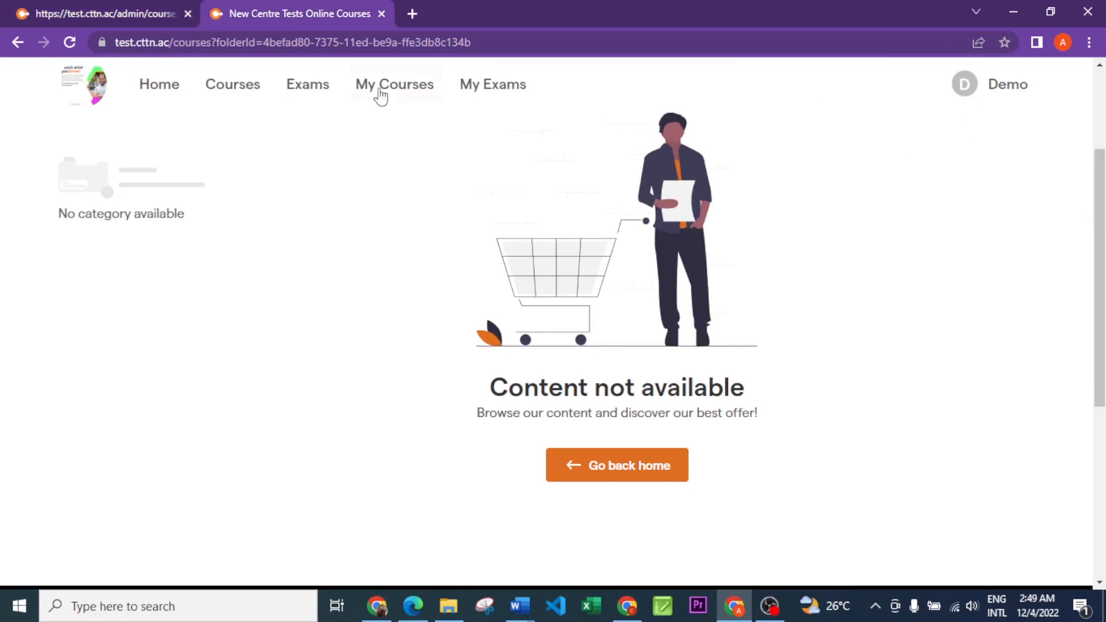
click(247, 94)
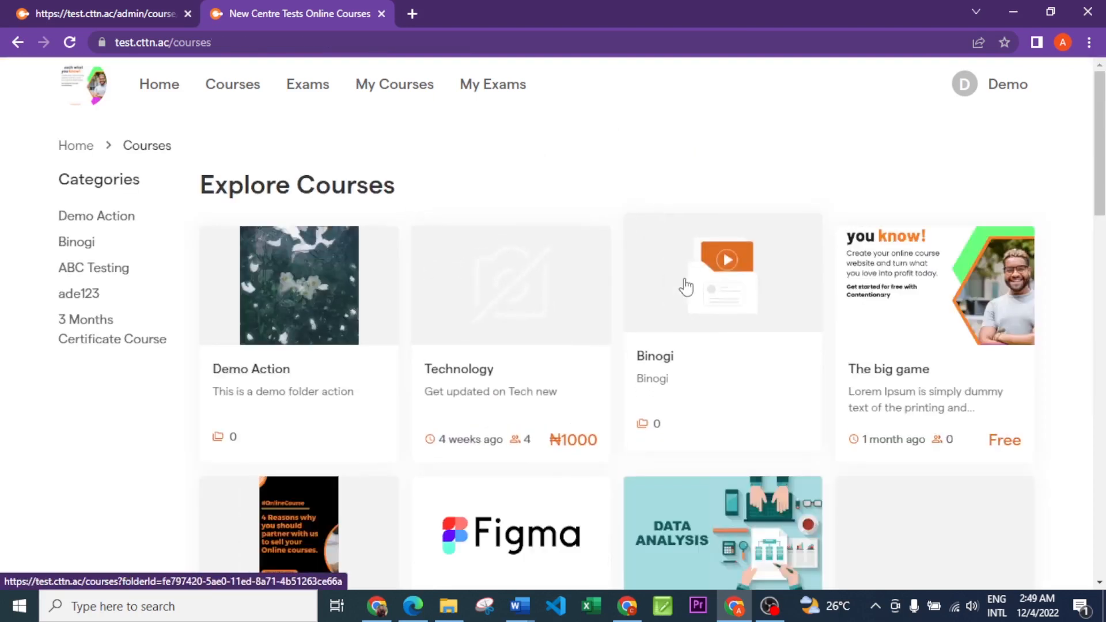
scroll(684, 288, down, 2)
scroll(901, 296, down, 3)
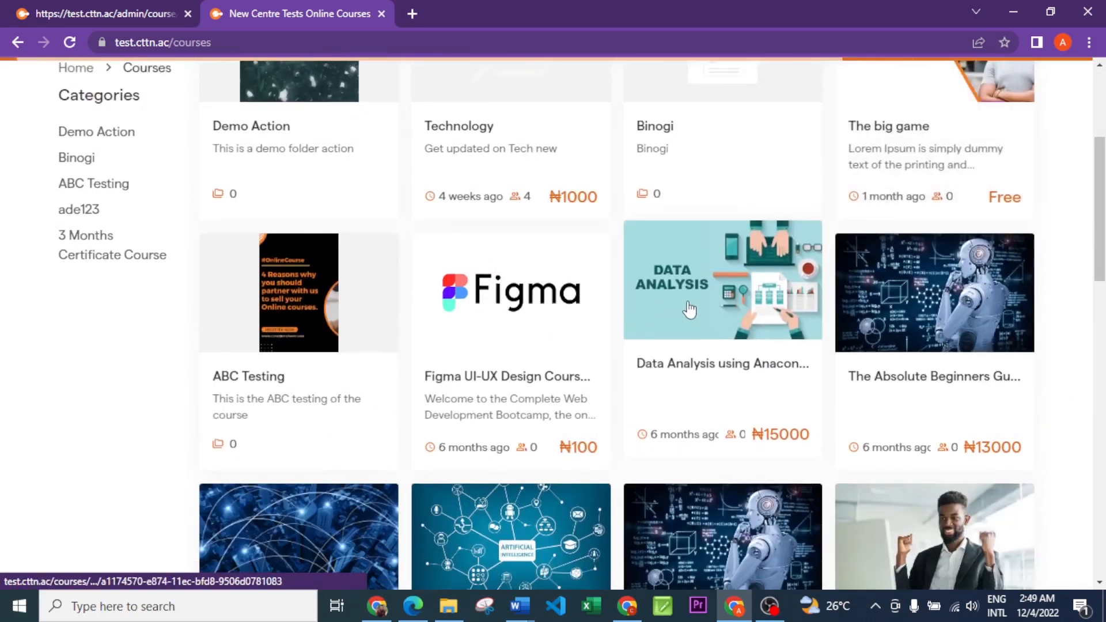
scroll(201, 474, down, 3)
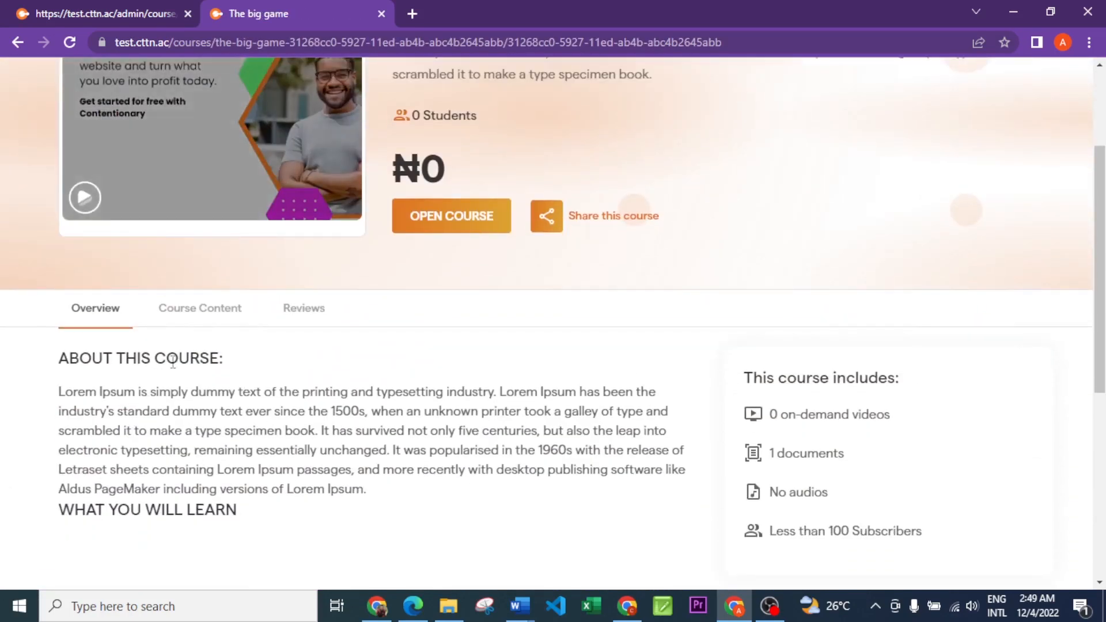
scroll(294, 496, up, 1)
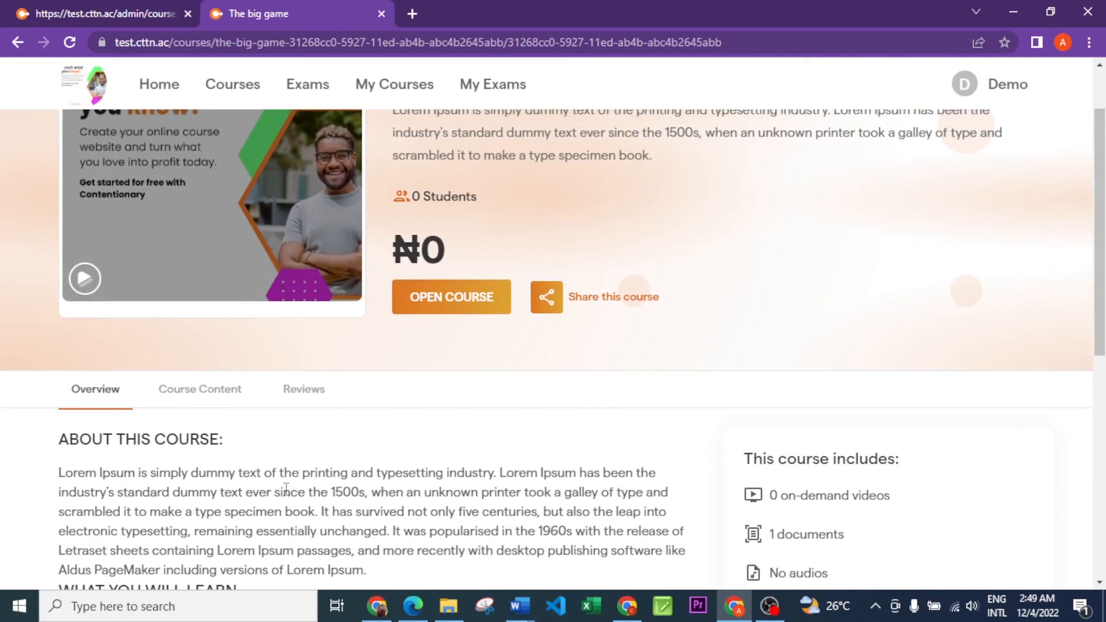
scroll(285, 486, up, 1)
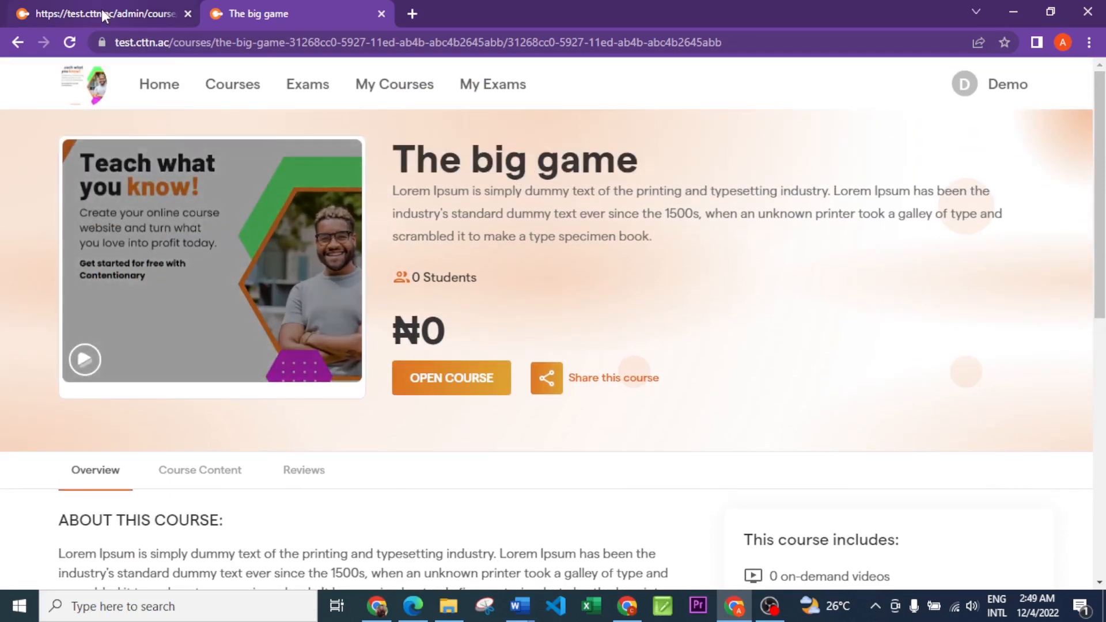
Fill the course Description with the Lorem ipsum passage ending "It usually begins with." and the Summary with its shorter version ending "De Finibus Bono"
click(101, 9)
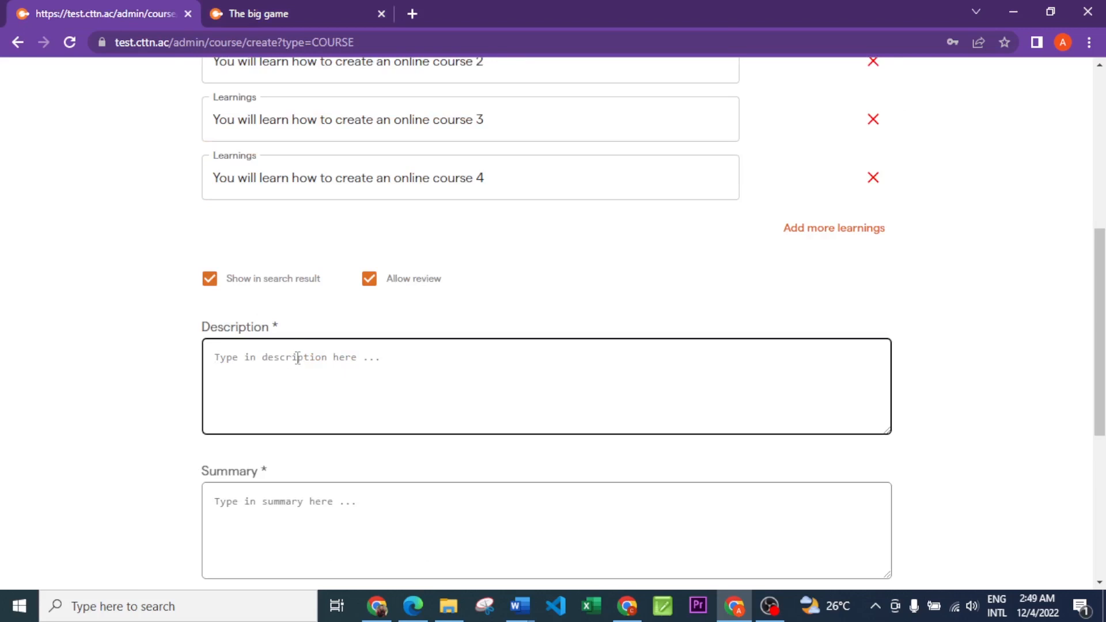
text(Lorem ipsum, or lipsum as it is sometimes known, is dummy text used in laying out print, graphic or web designs. The passage is attributed to an unknown typesetter in the 15th century who is thought to have scrambled parts of Cicero's De Finibus Bonorum et Malorum for use in a type specimen book. It usually begins with.)
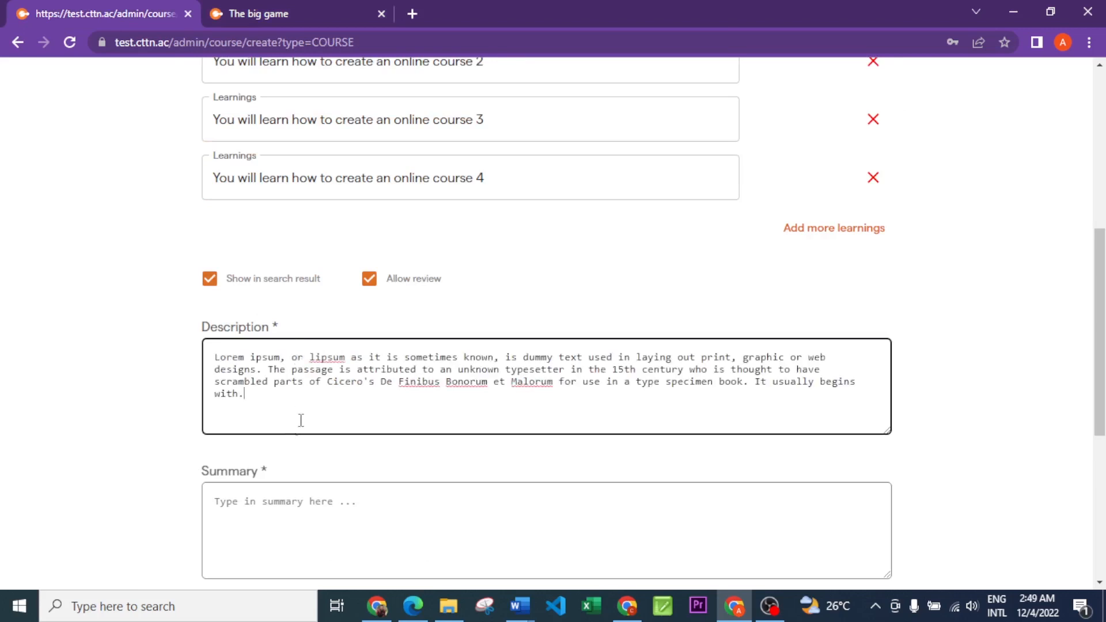
scroll(311, 403, down, 3)
click(283, 359)
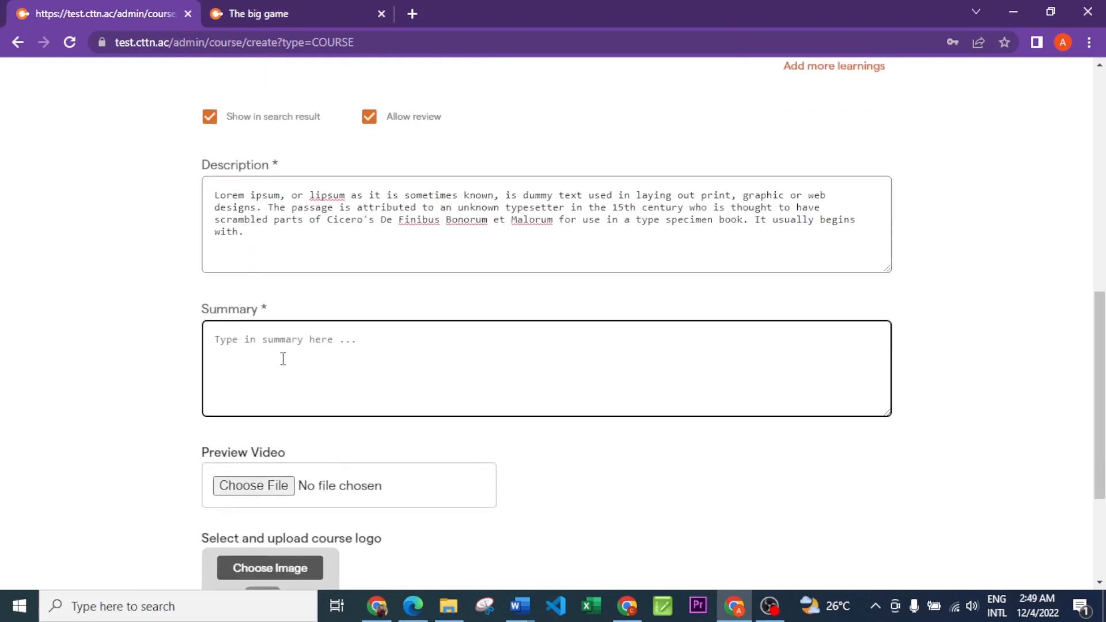
text(Lorem ipsum, or lipsum as it is sometimes known, is dummy text used in laying out print, graphic or web designs. The passage is attributed to an unknown typesetter in the 15th century who is thought to have scrambled parts of Cicero's De Finibus Bono)
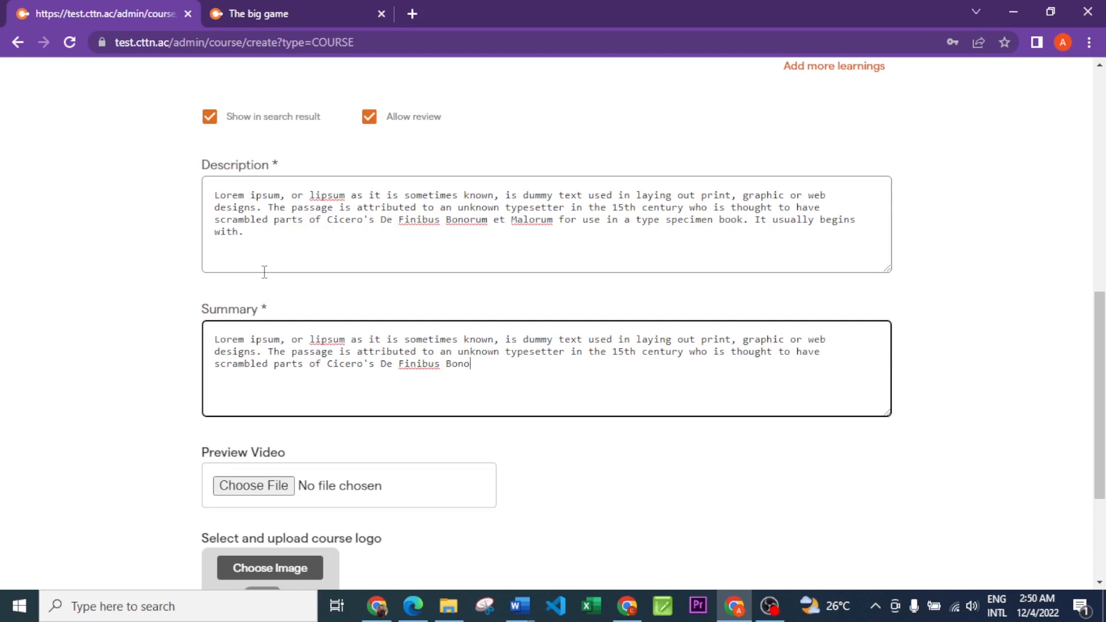
click(303, 2)
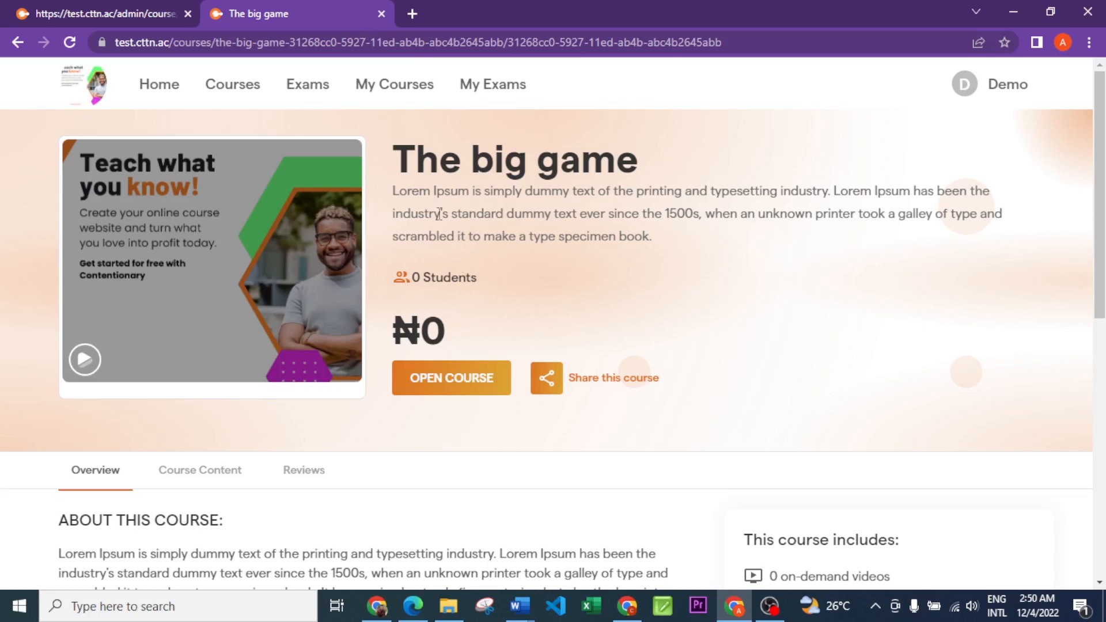
click(122, 13)
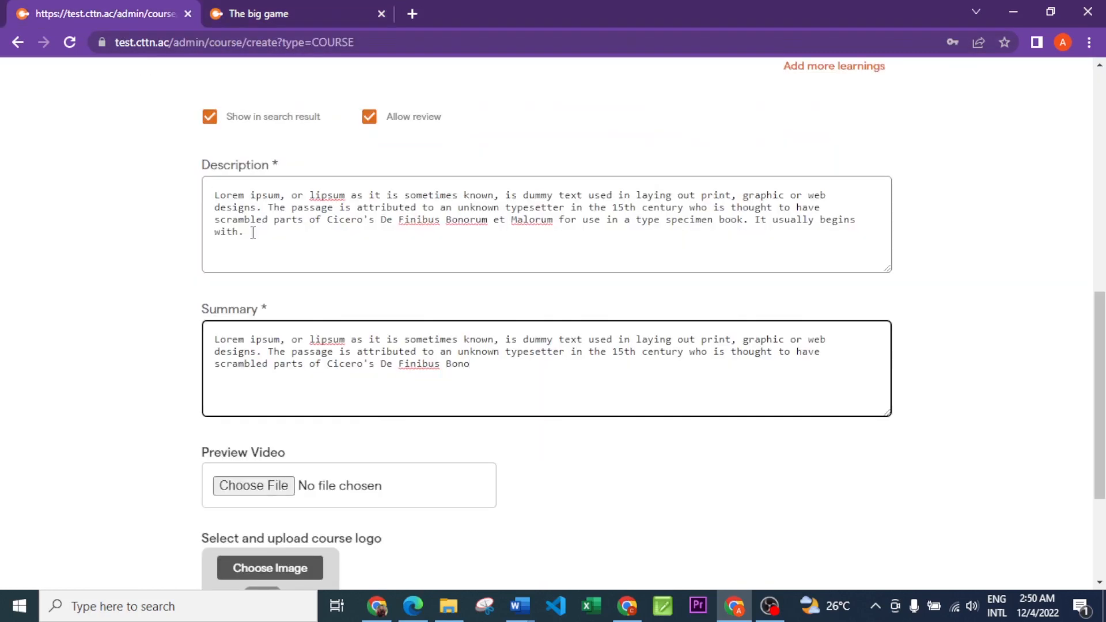
Attach the file "5 Facts About Wix _ Wix.com.mp4" as the course's preview video
scroll(342, 354, down, 1)
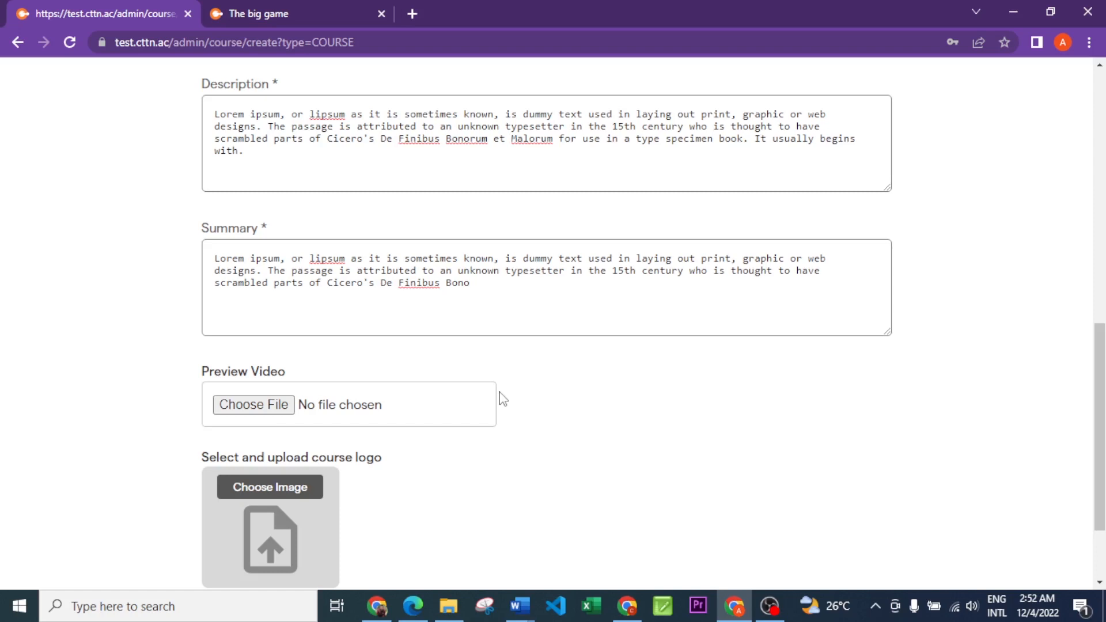
click(254, 411)
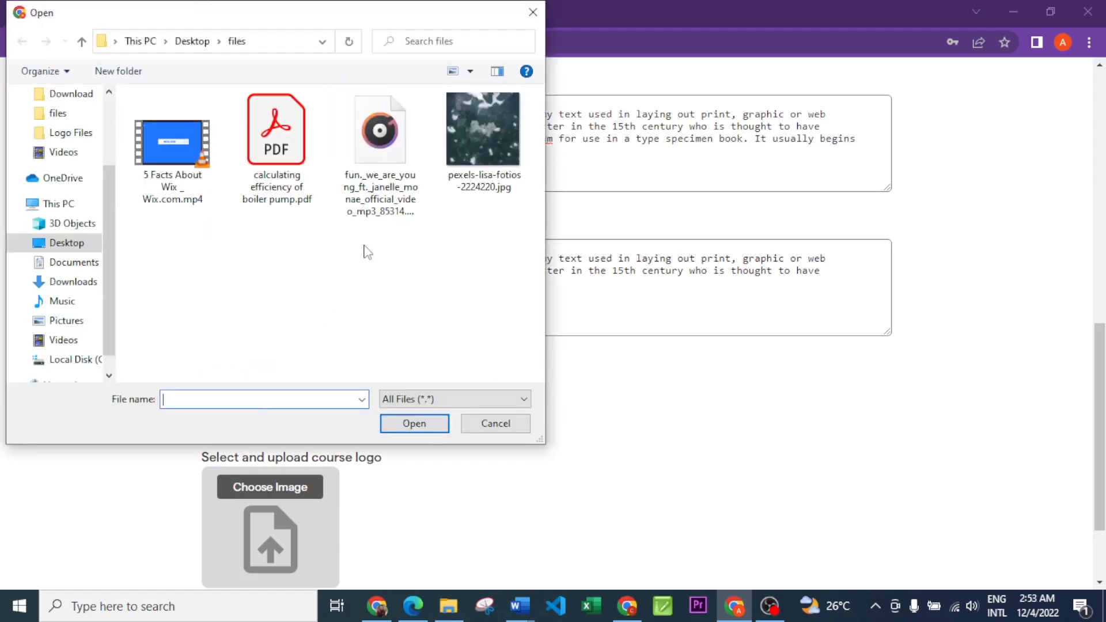
click(170, 153)
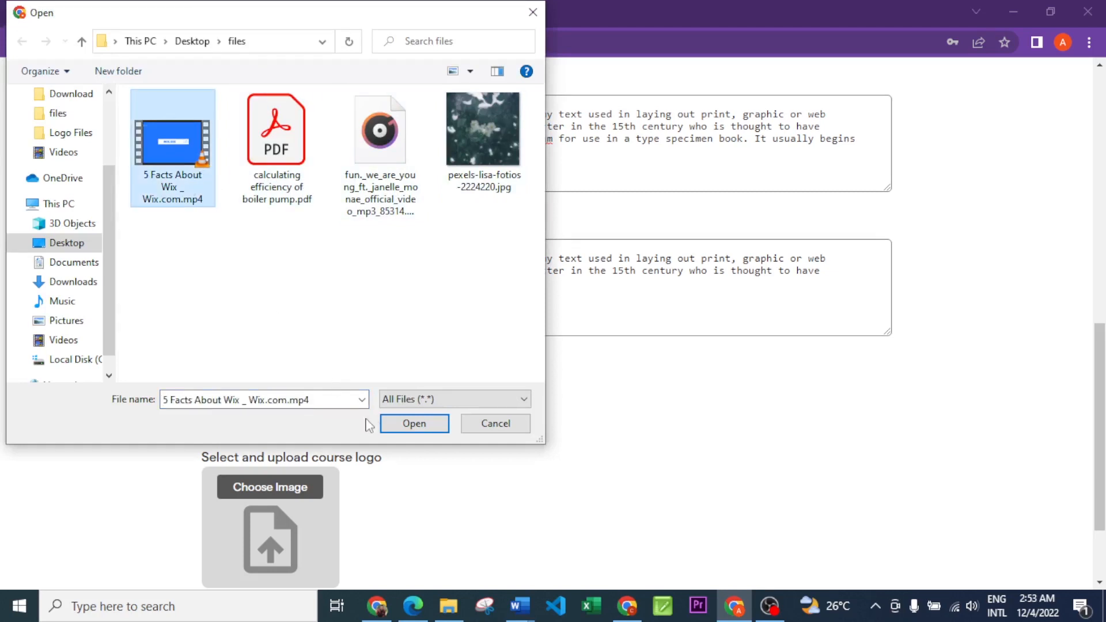
click(414, 423)
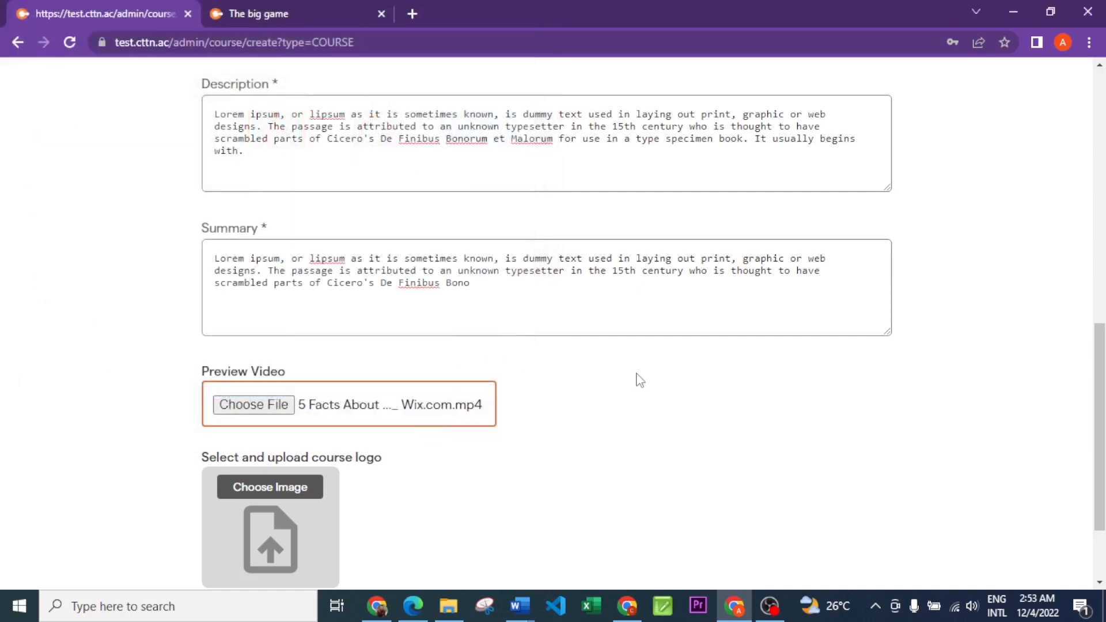
Upload the image pexels-lisa-fotios-2224220.jpg as the course logo, keeping its default zoom and rotation
scroll(637, 378, down, 2)
click(287, 408)
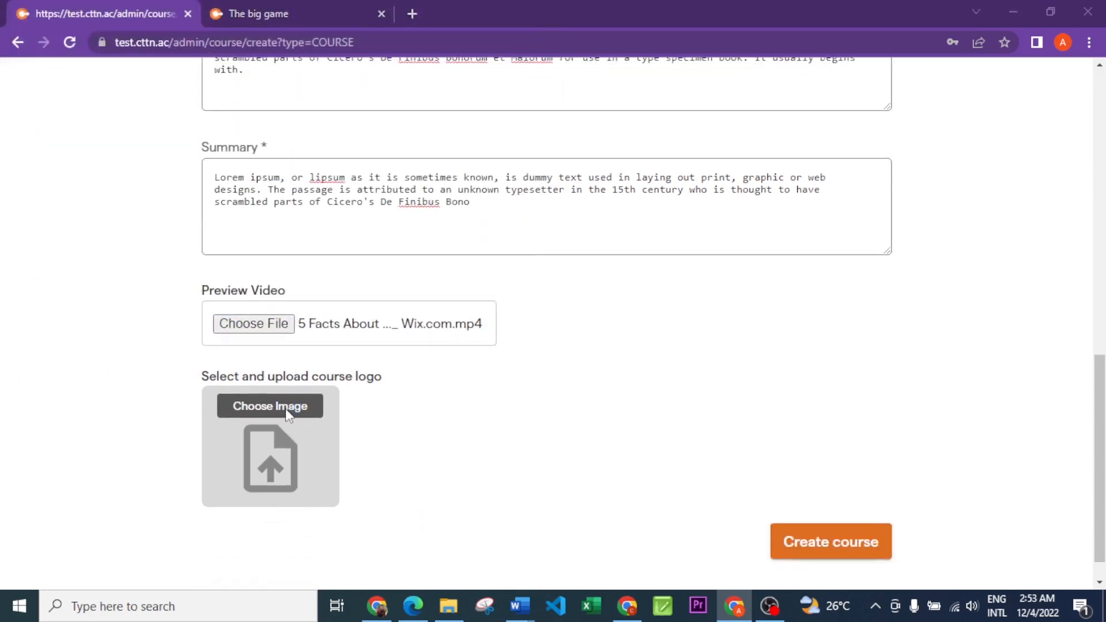
click(456, 134)
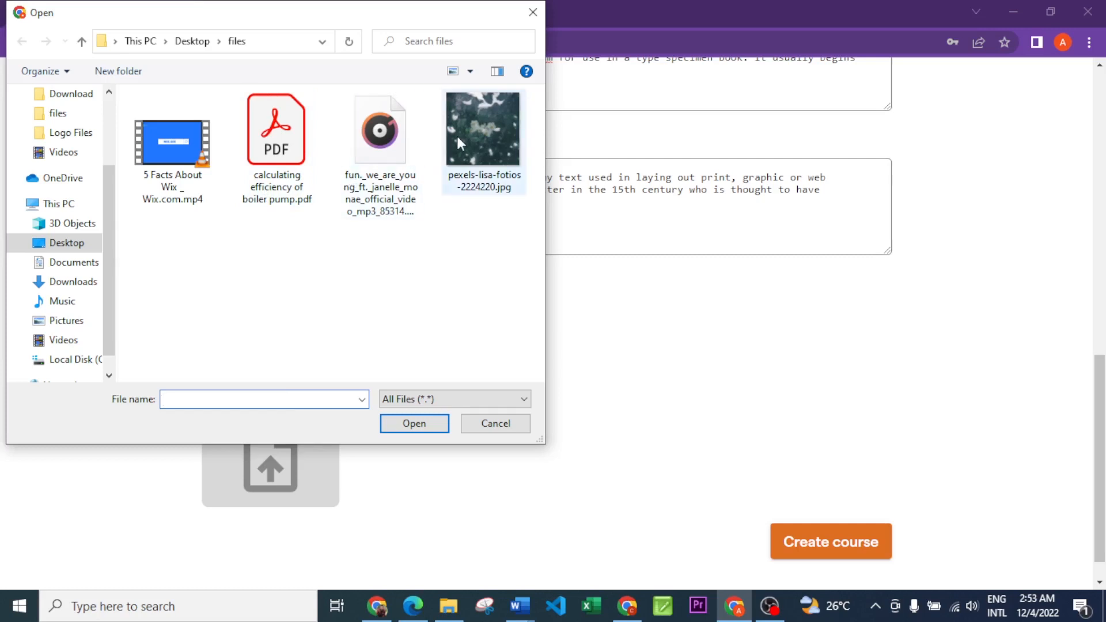
click(414, 424)
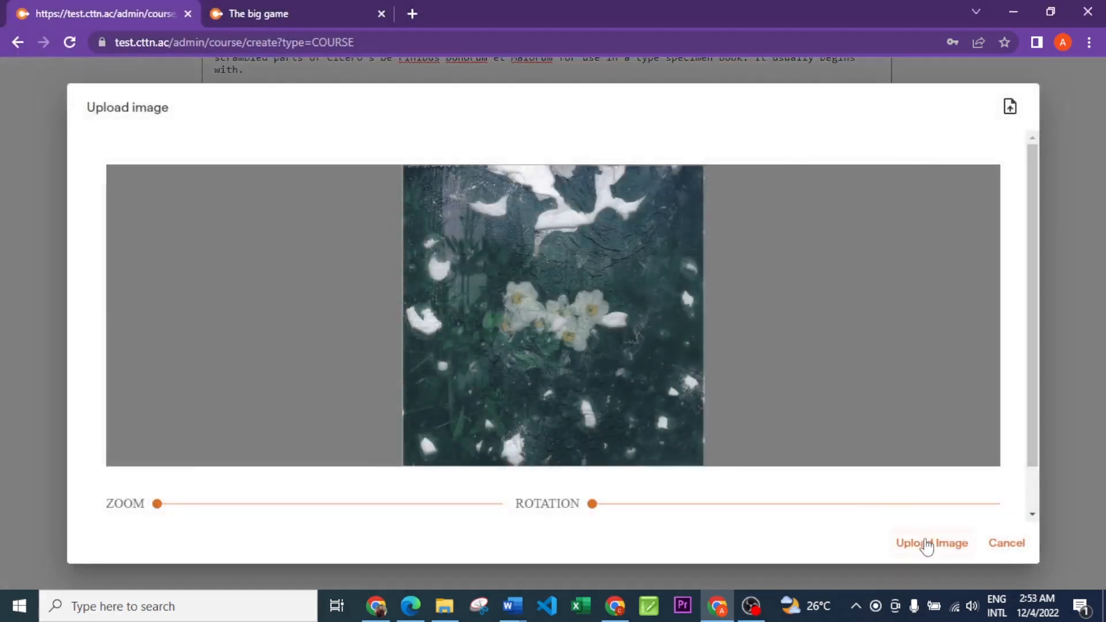
click(926, 543)
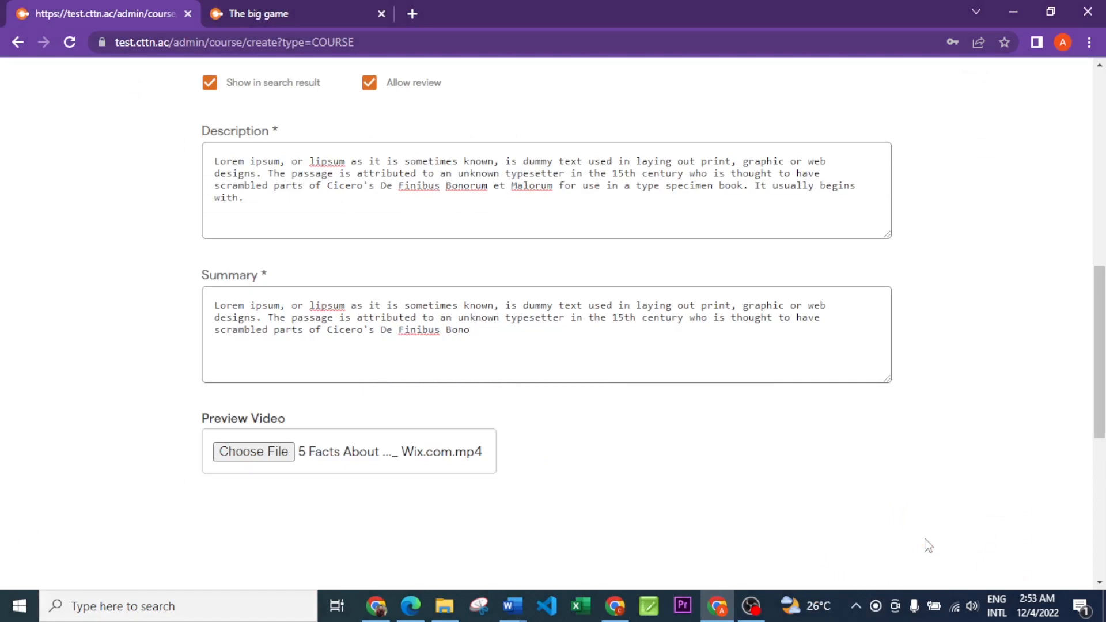
Review all entries of the course form from the name to the logo and create the course
scroll(830, 374, up, 10)
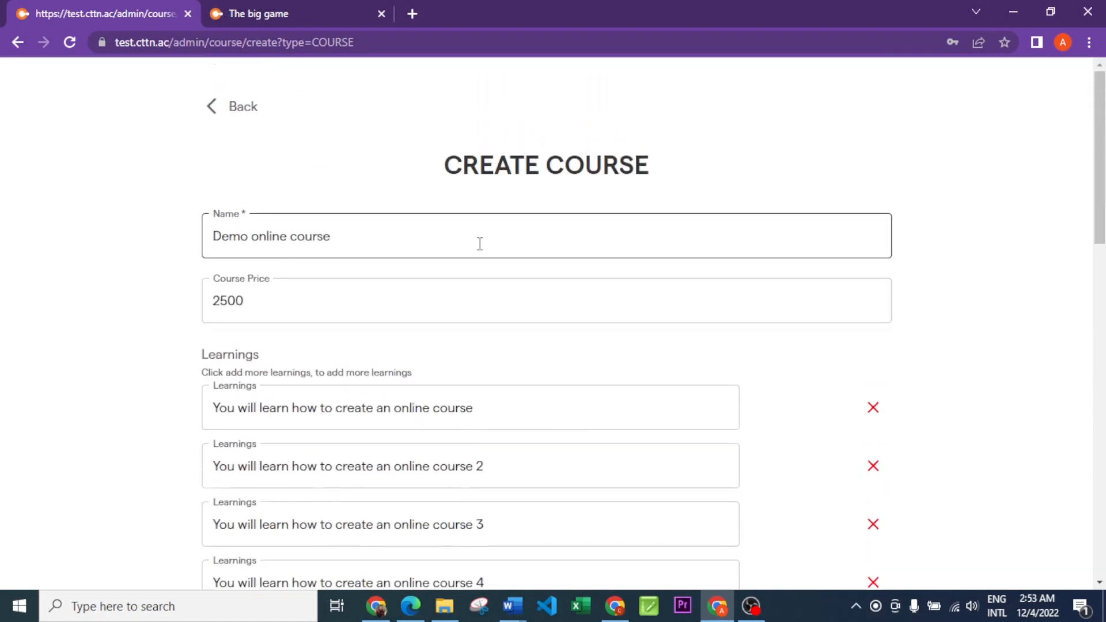
scroll(353, 240, down, 3)
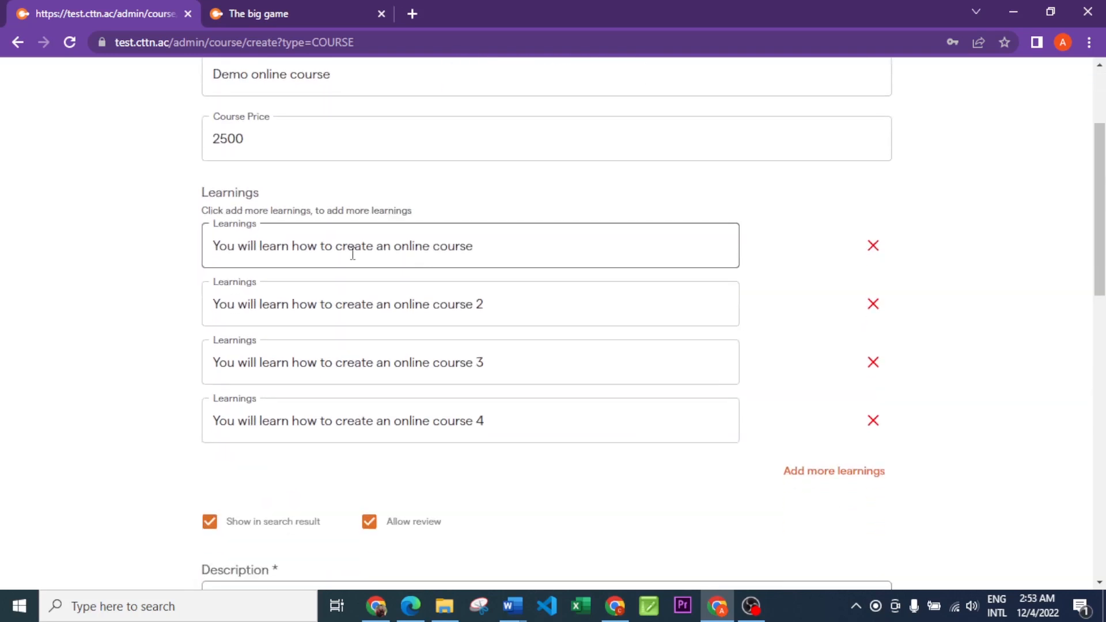
scroll(482, 278, down, 2)
scroll(365, 302, down, 3)
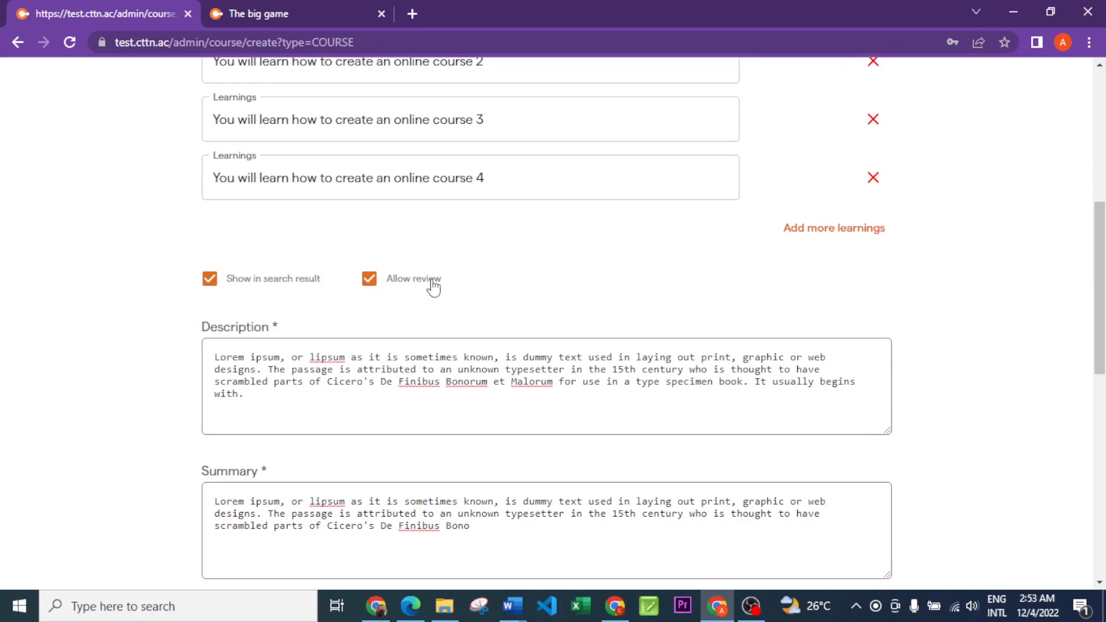
scroll(432, 291, down, 2)
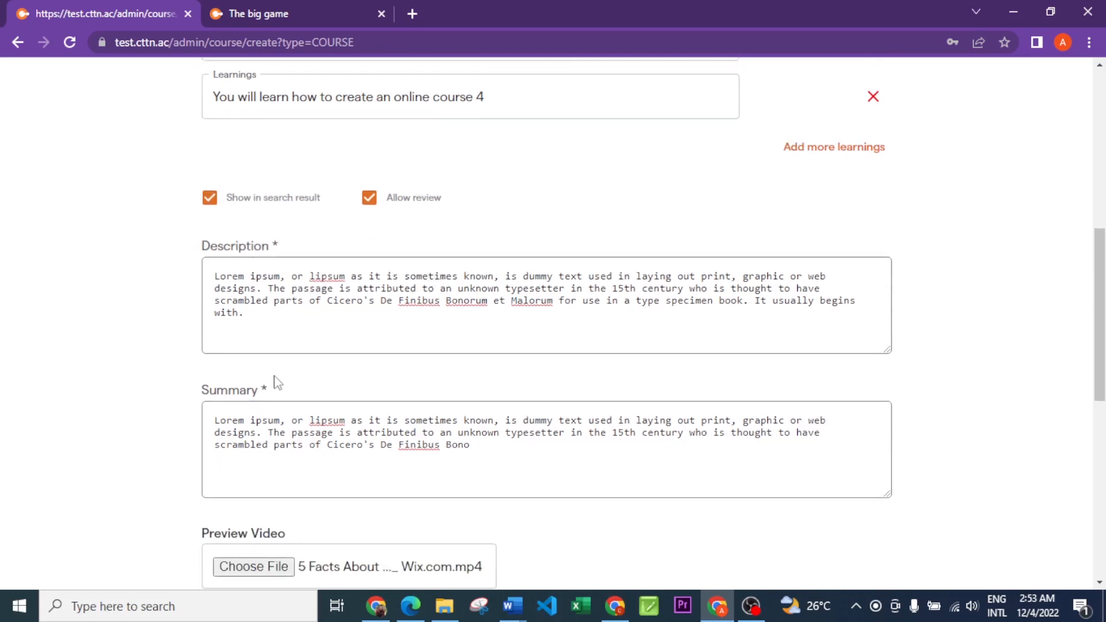
scroll(282, 383, down, 5)
scroll(562, 403, down, 4)
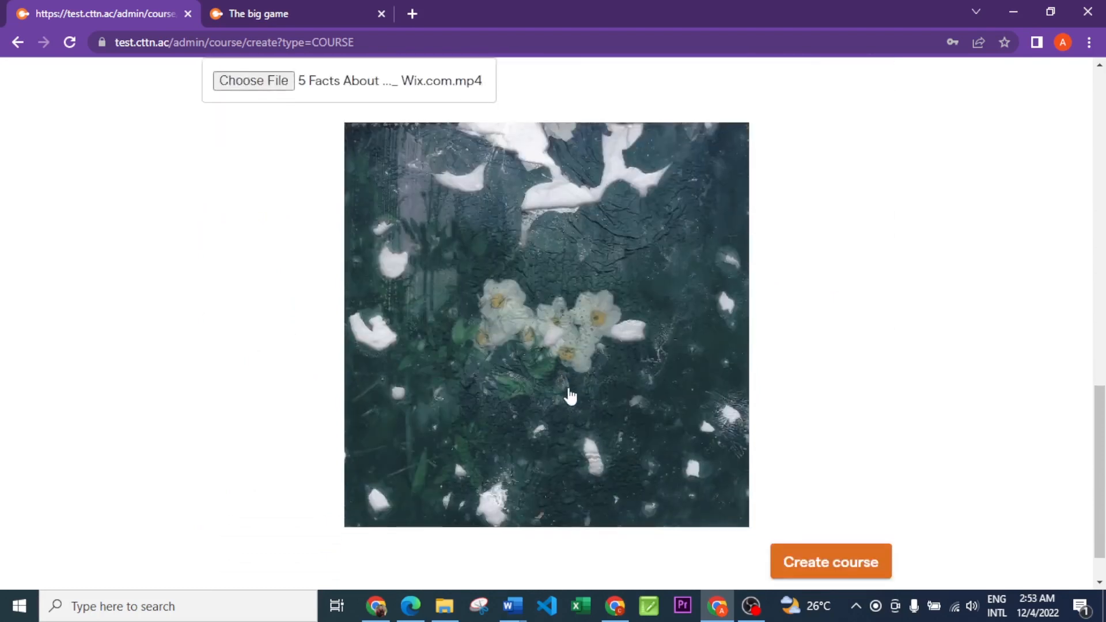
click(824, 513)
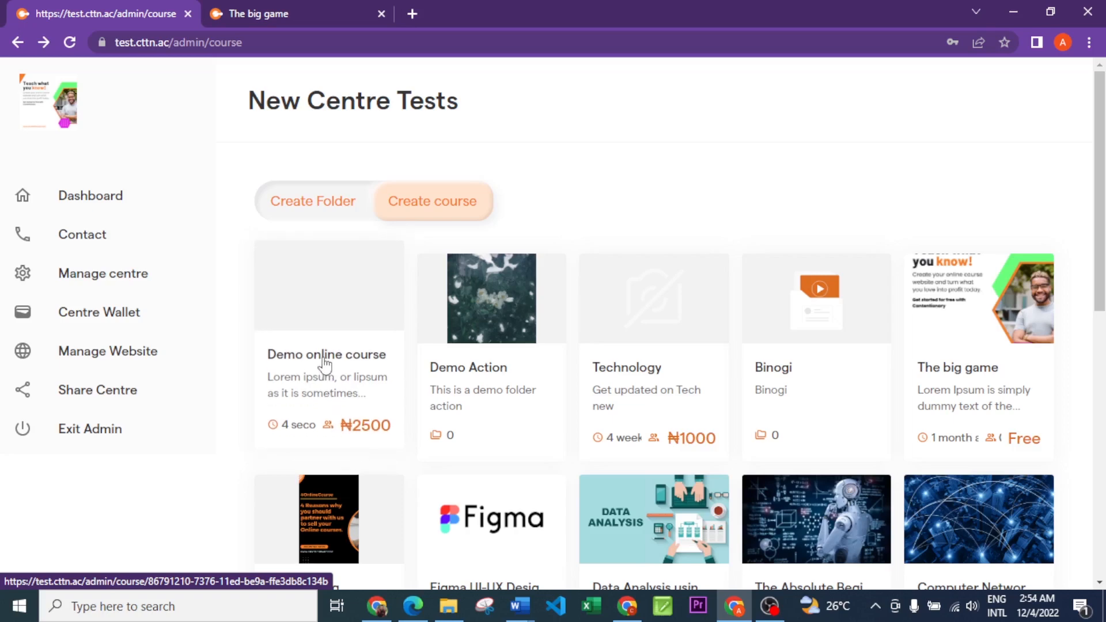
Open "Demo online course" from the public Courses page and examine its summary, price, description and learnings
click(282, 14)
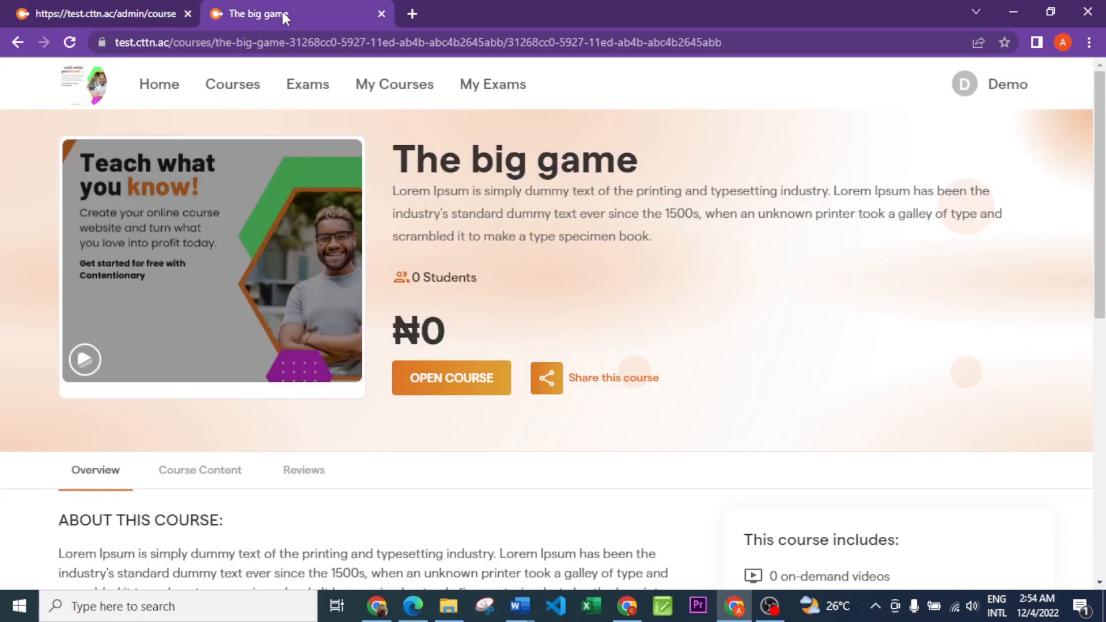
click(18, 43)
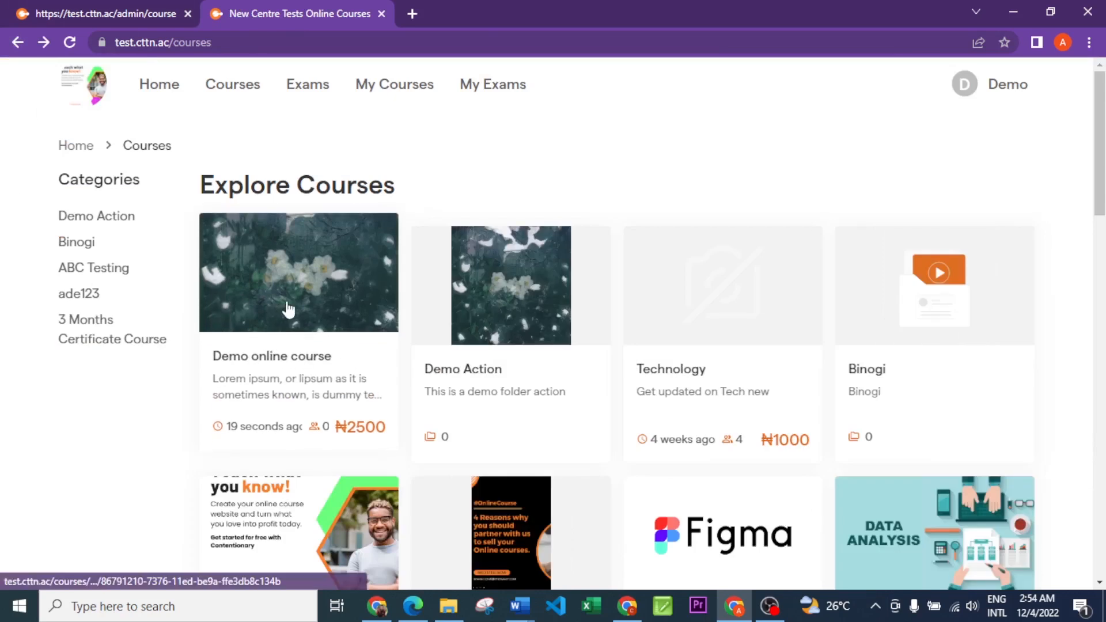
click(299, 311)
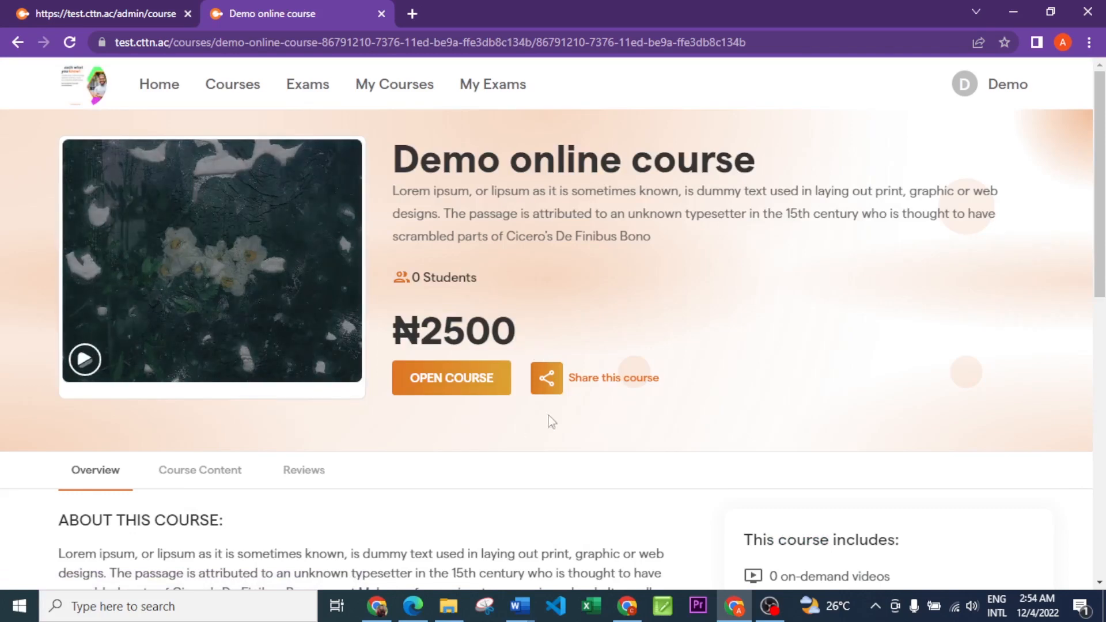
scroll(611, 386, down, 1)
scroll(612, 386, down, 3)
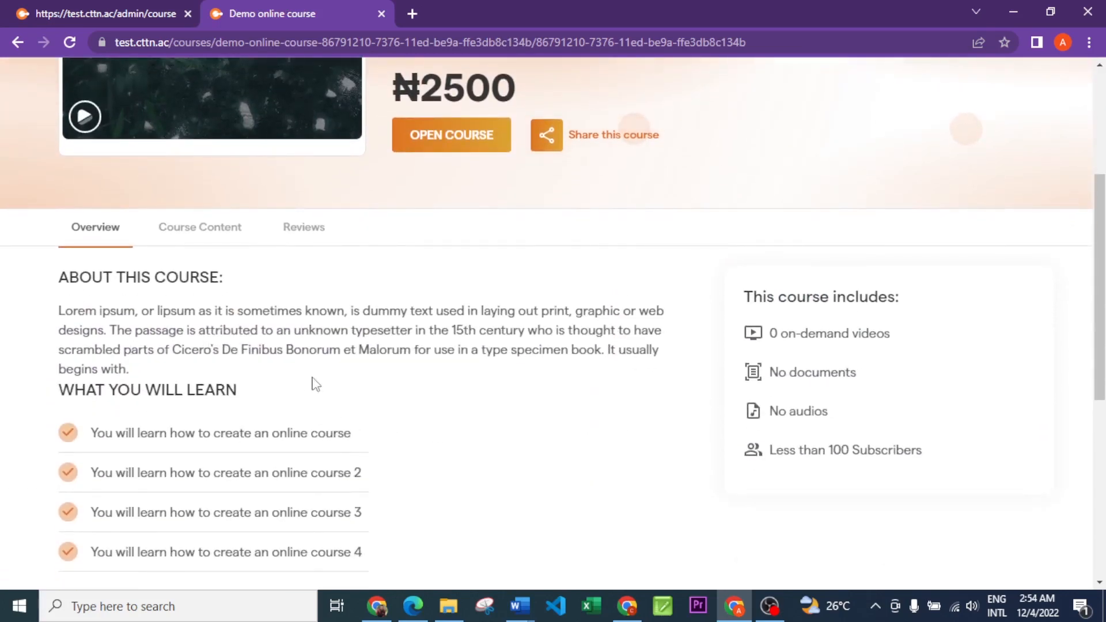
scroll(313, 383, up, 3)
scroll(339, 393, up, 2)
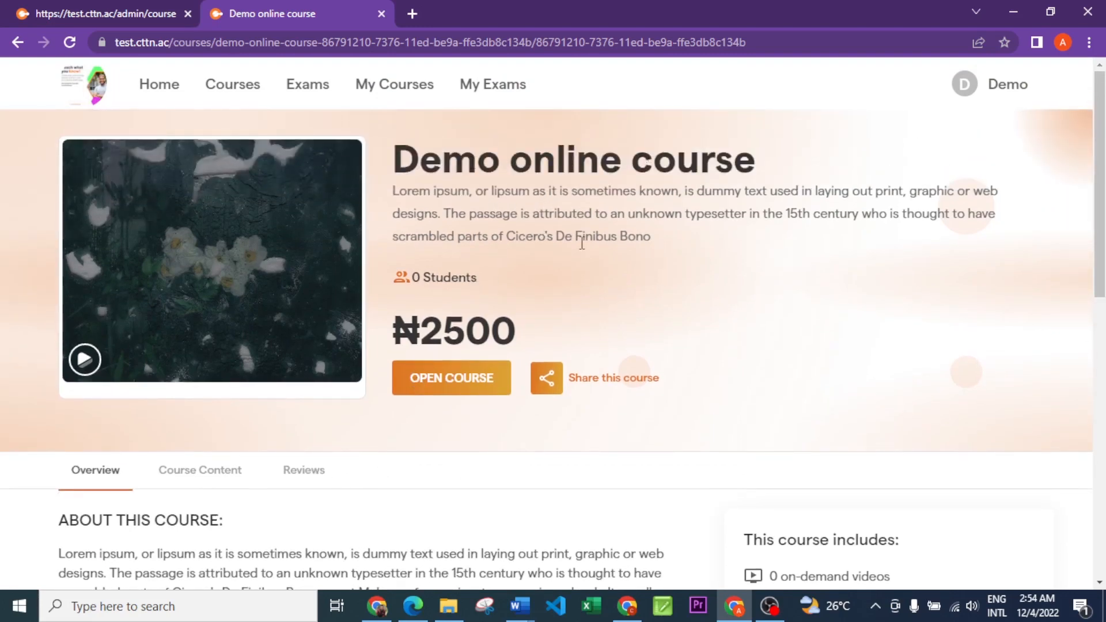
scroll(374, 403, down, 5)
scroll(199, 409, down, 1)
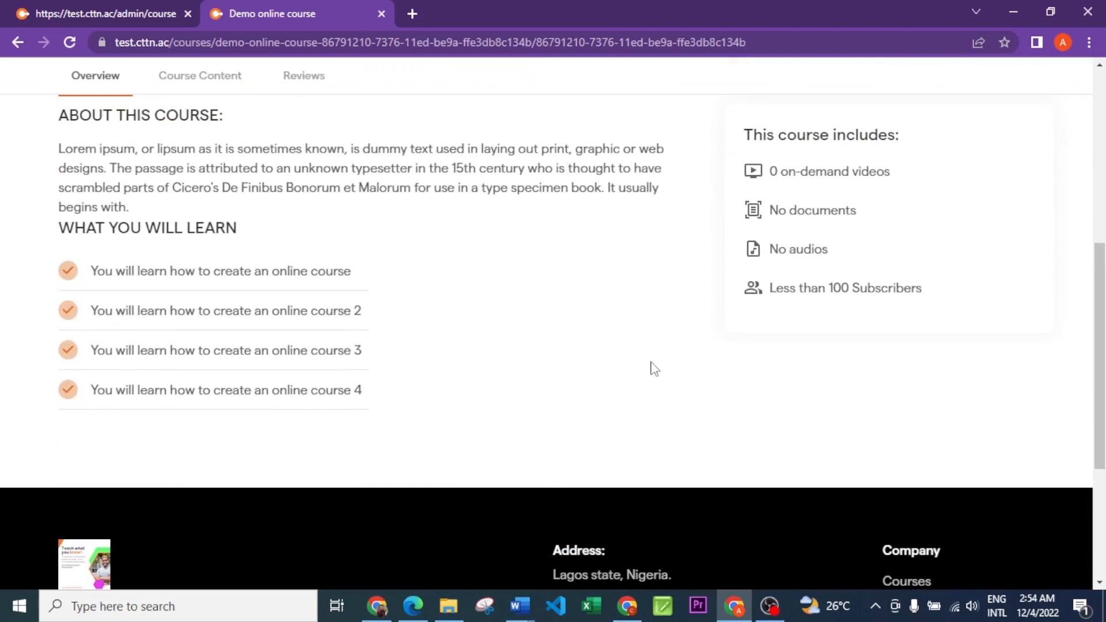
scroll(655, 365, up, 4)
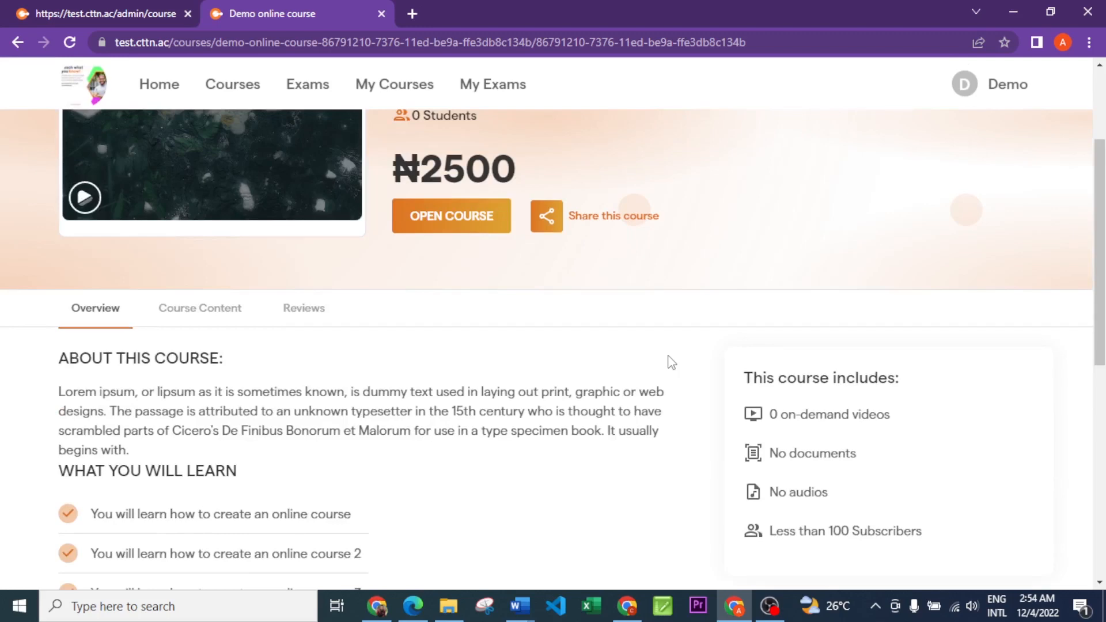
scroll(671, 363, up, 3)
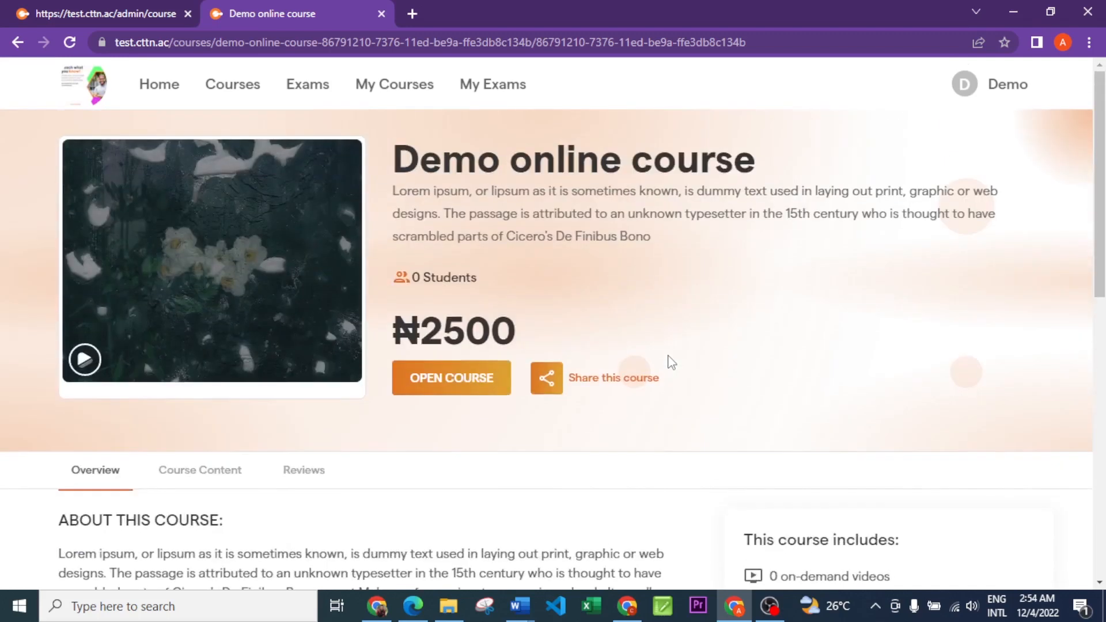
Return to the admin course list and open the content page of "Demo online course"
click(138, 18)
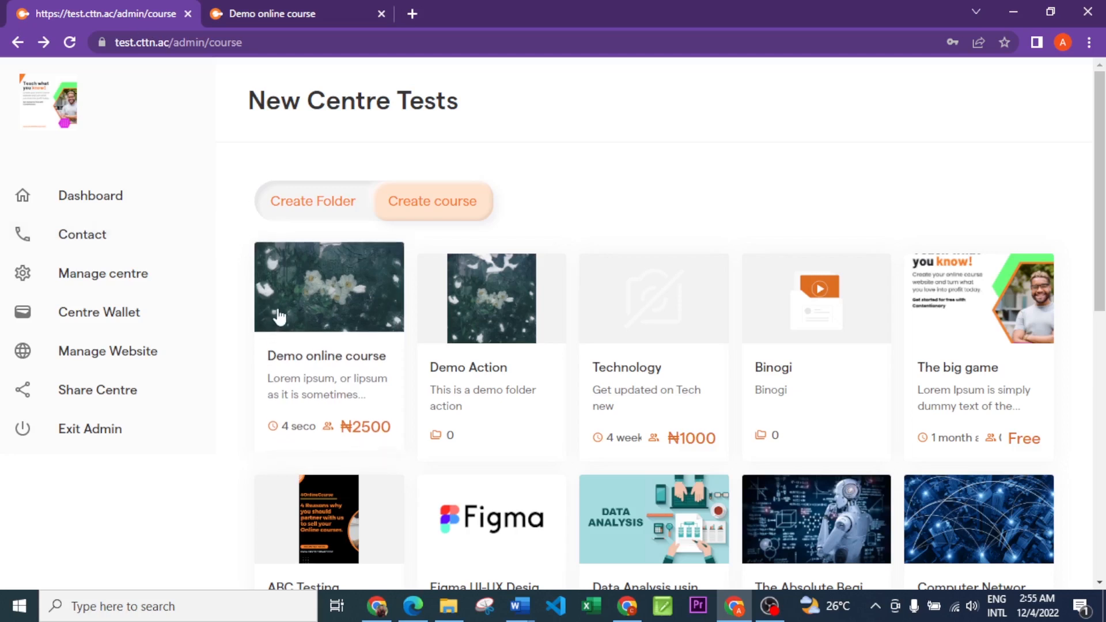
click(340, 323)
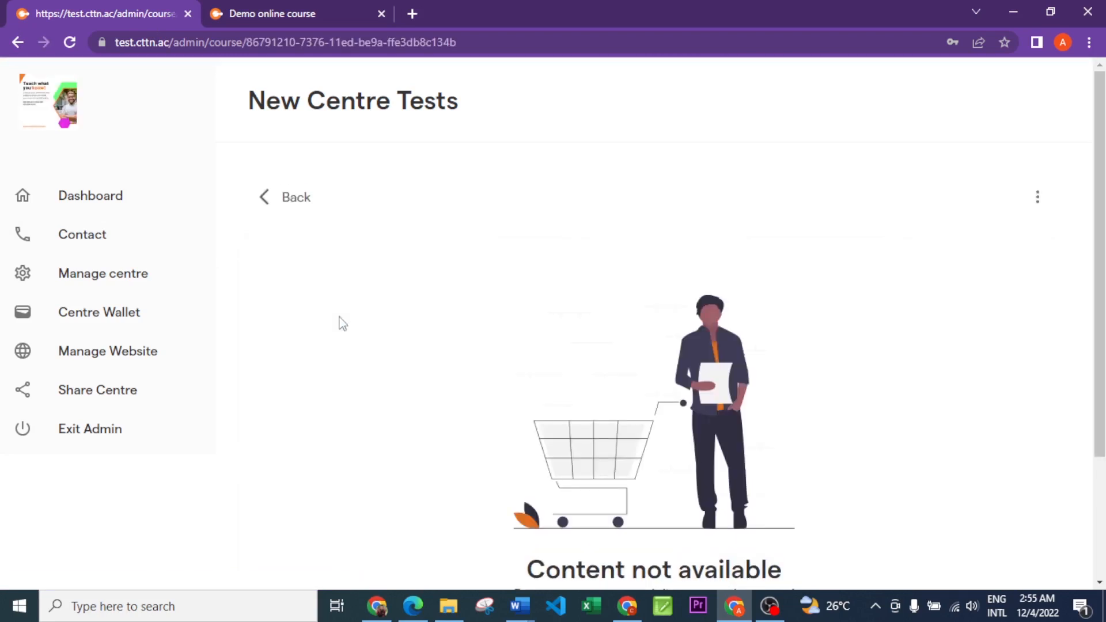
scroll(548, 511, down, 3)
scroll(792, 453, up, 3)
Start a new module for the course and name it "Module One: Introduction to Module One"
click(1038, 198)
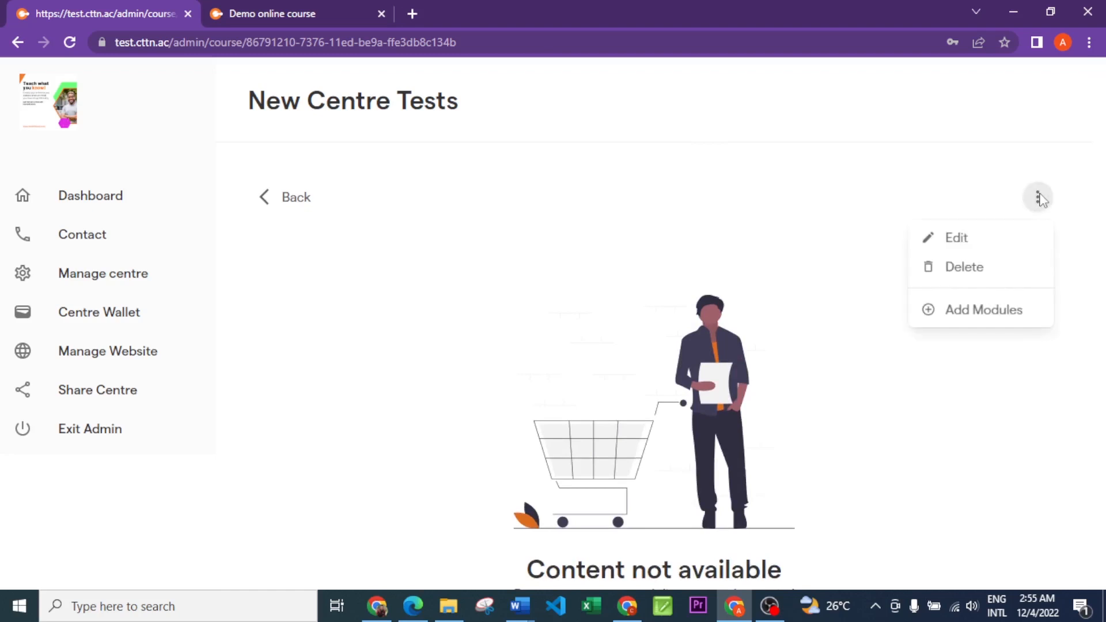
click(980, 314)
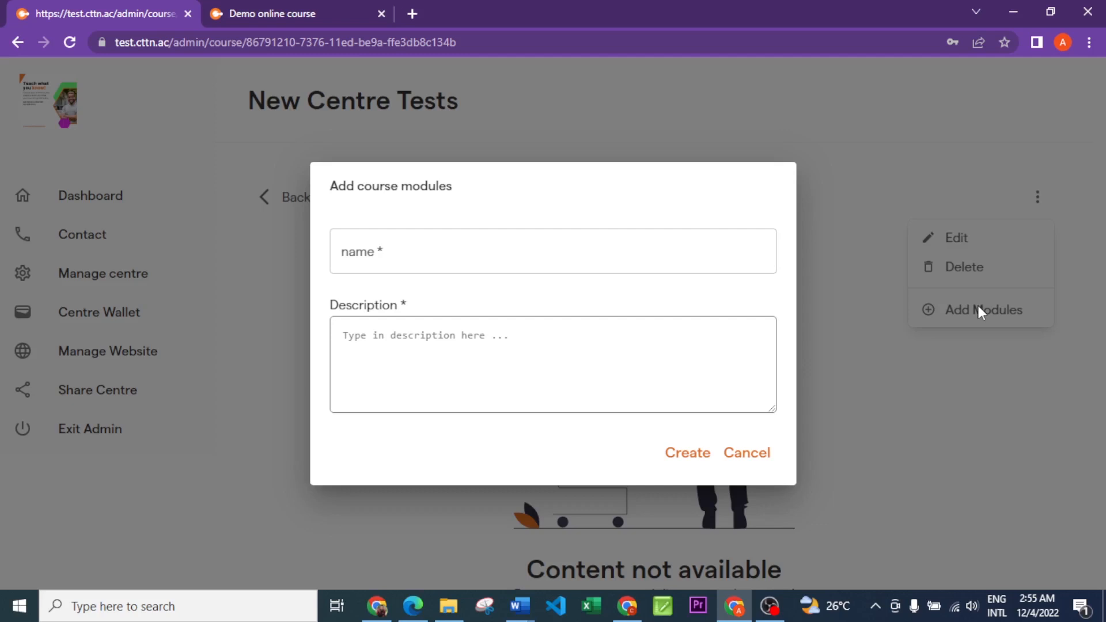
click(400, 249)
text(M)
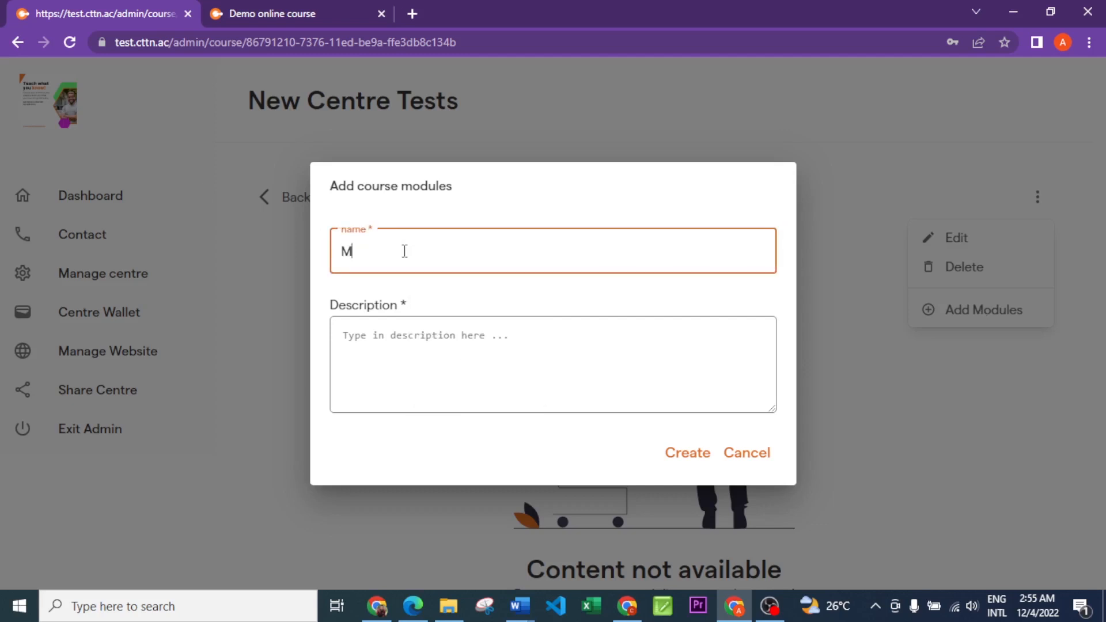
text(odule One: Introduction )
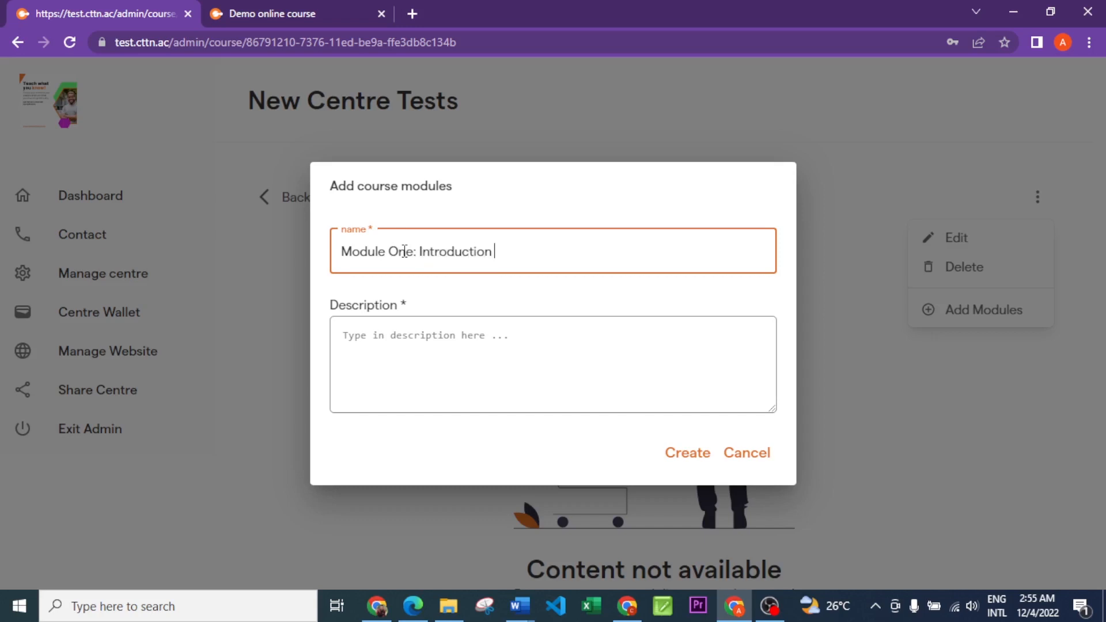
text(to Module One)
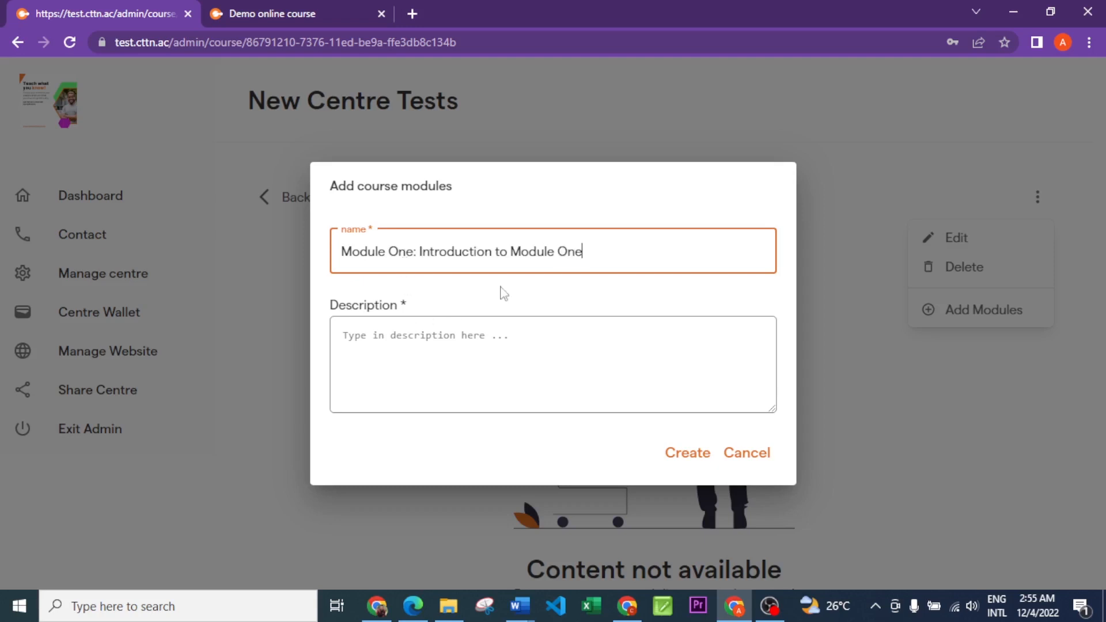
Reuse the module name "Module One: Introduction to Module One" as its description and create the module
drag(583, 253, 344, 266)
key(ctrl+c)
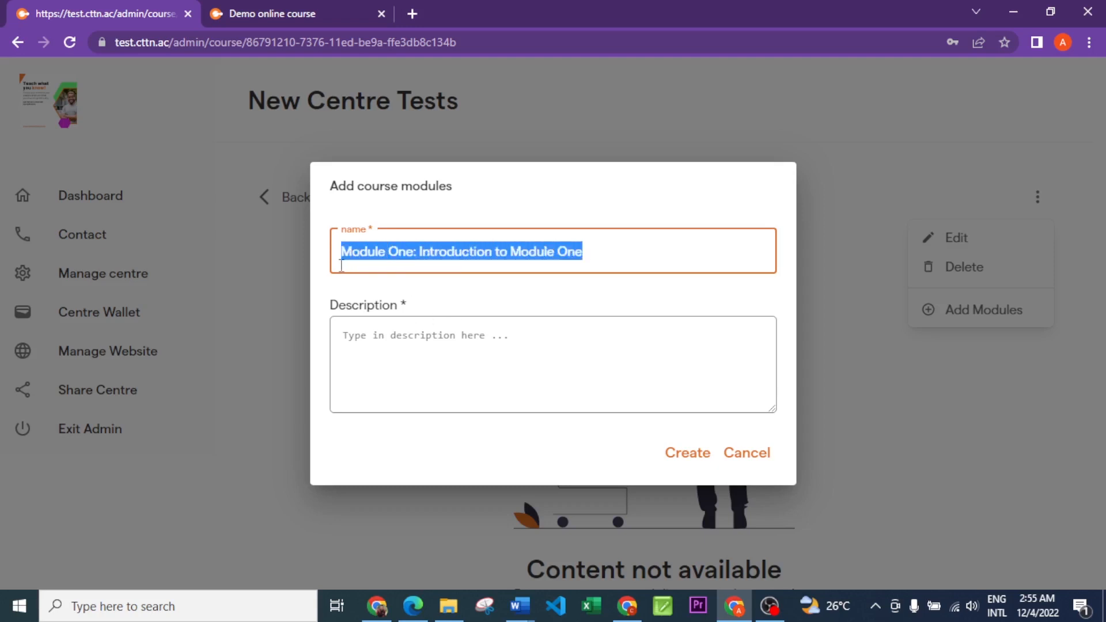
click(420, 344)
key(ctrl+v)
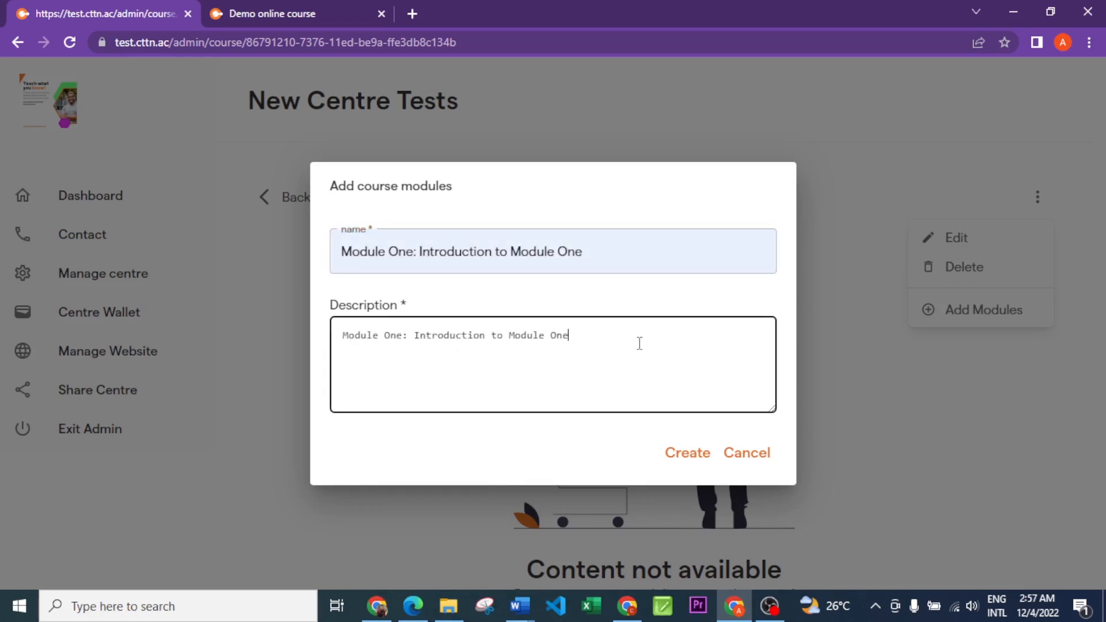
click(689, 454)
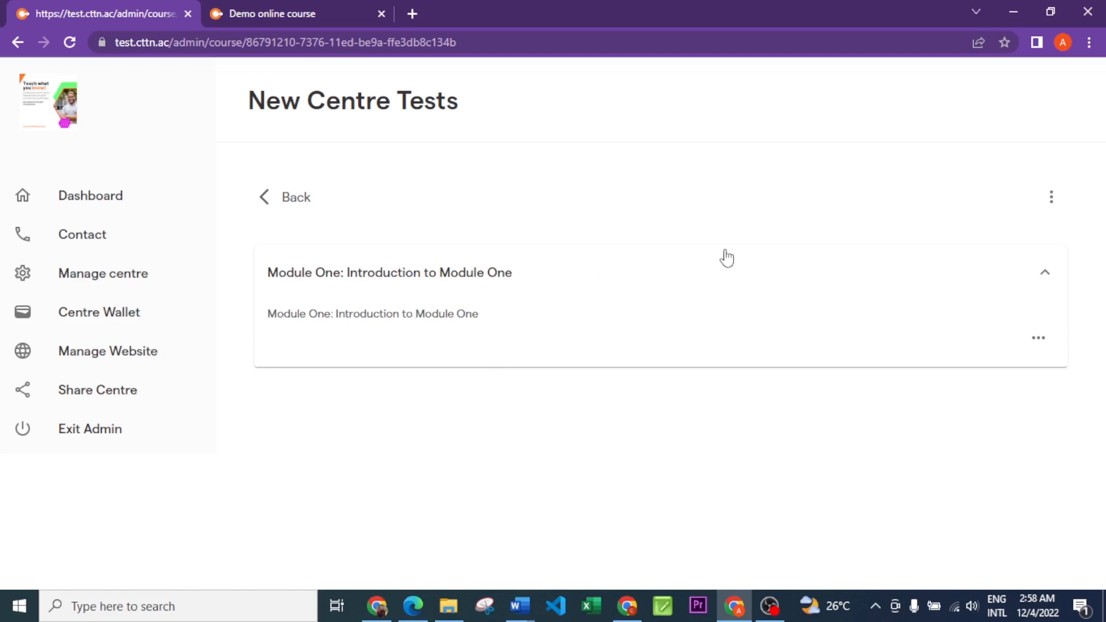
Start another module for the course and name it "Module Two: Beginners Course"
click(1052, 198)
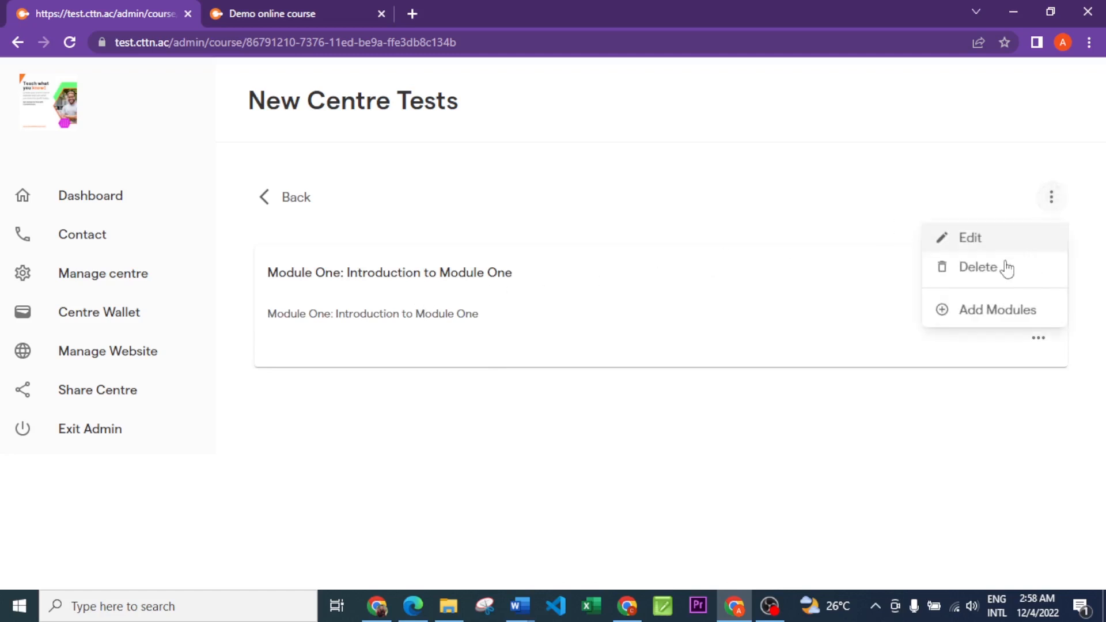
click(982, 311)
click(500, 264)
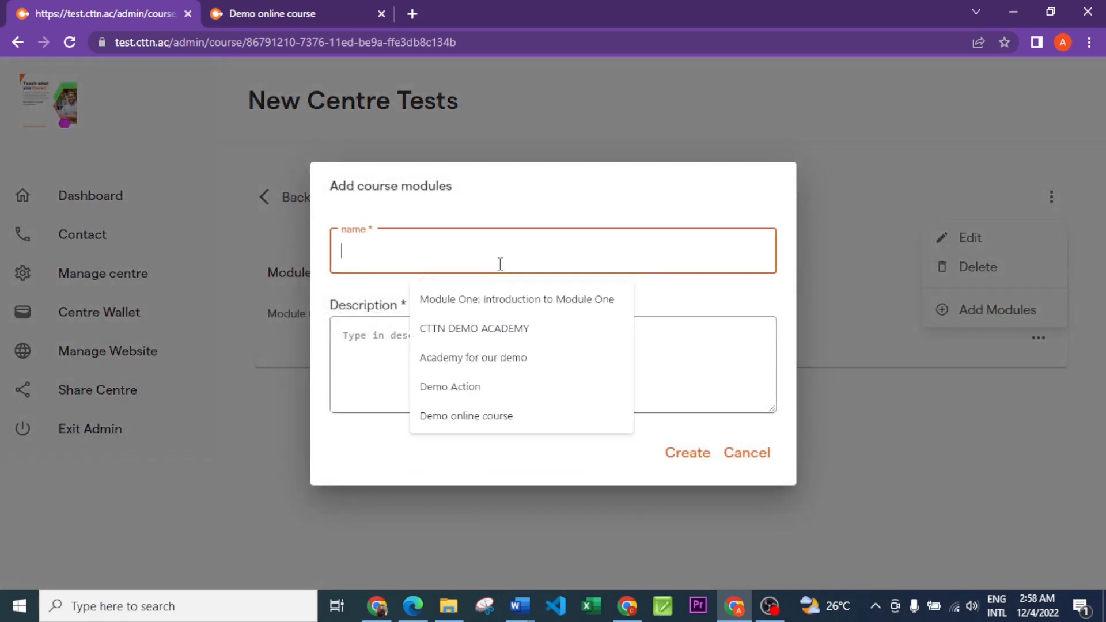
text(Mod)
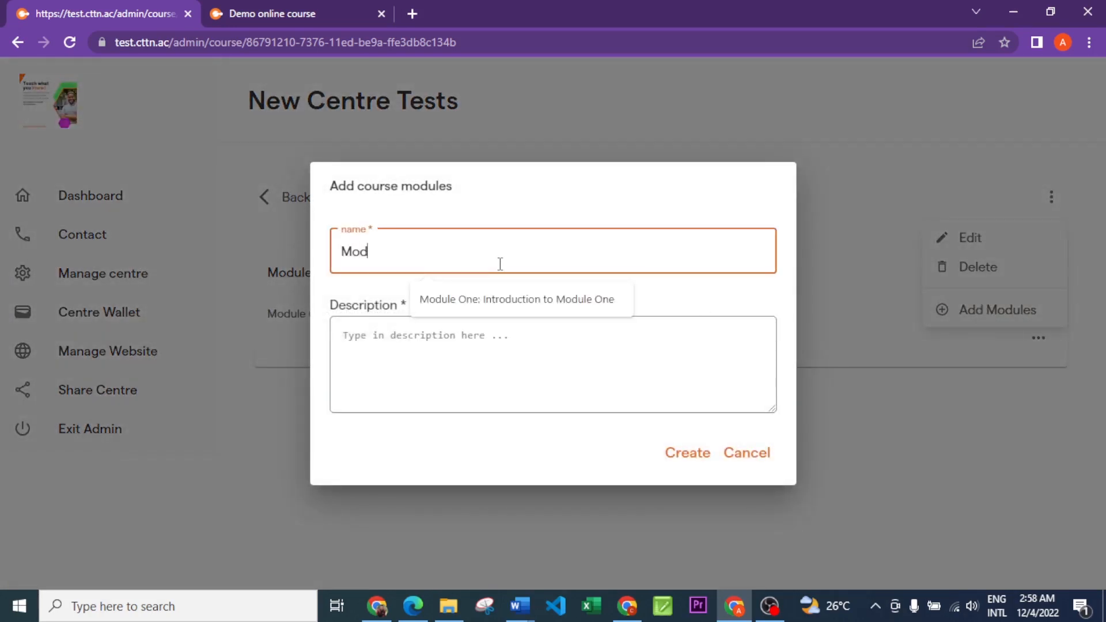
text(ule Tw)
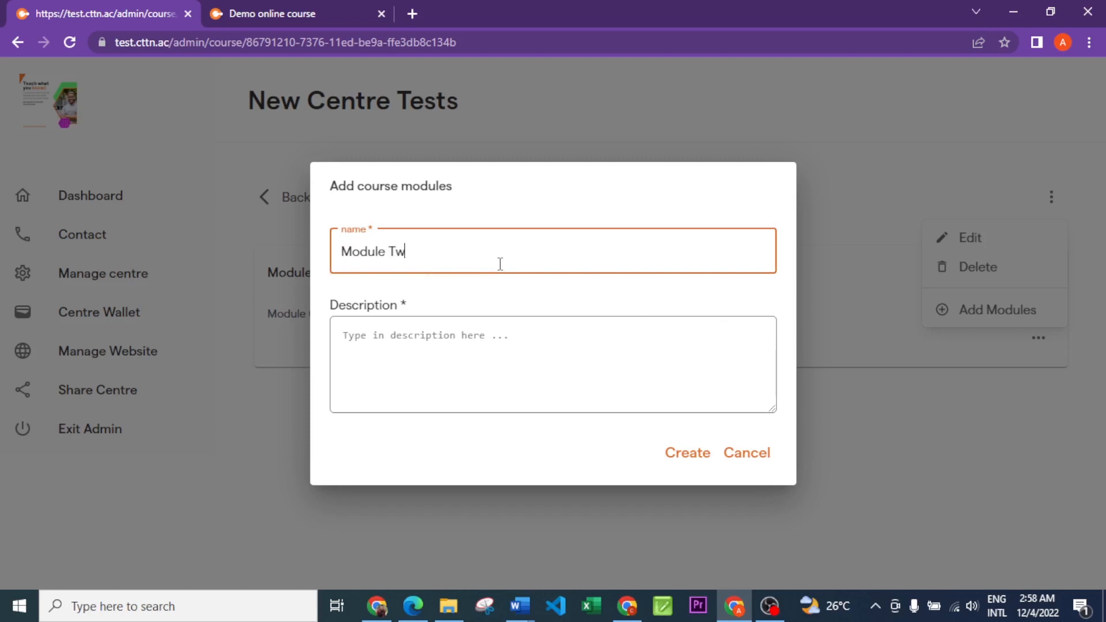
text(o: Beginners Co)
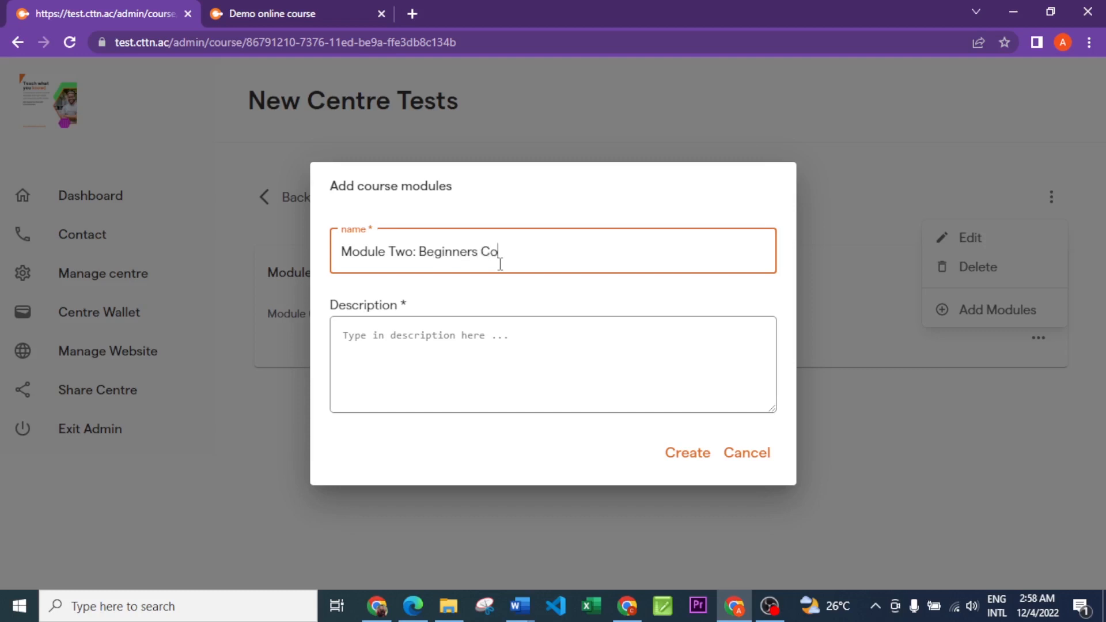
text(urse)
Copy the name "Module Two: Beginners Course" into the description and create the second module
drag(526, 254, 341, 253)
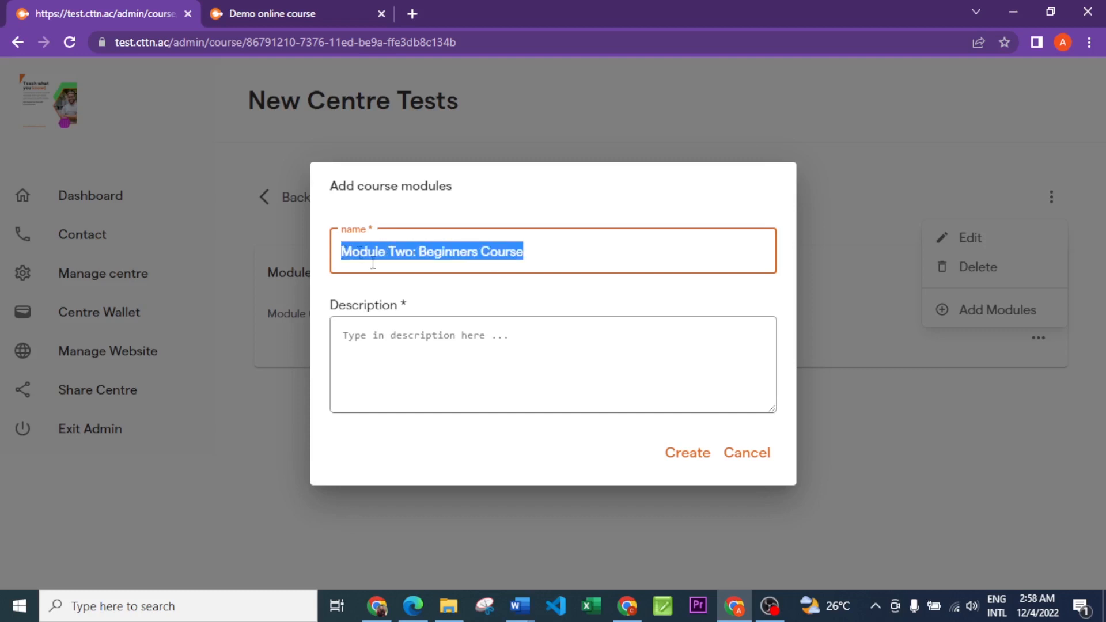
key(ctrl+c)
click(430, 328)
key(ctrl+v)
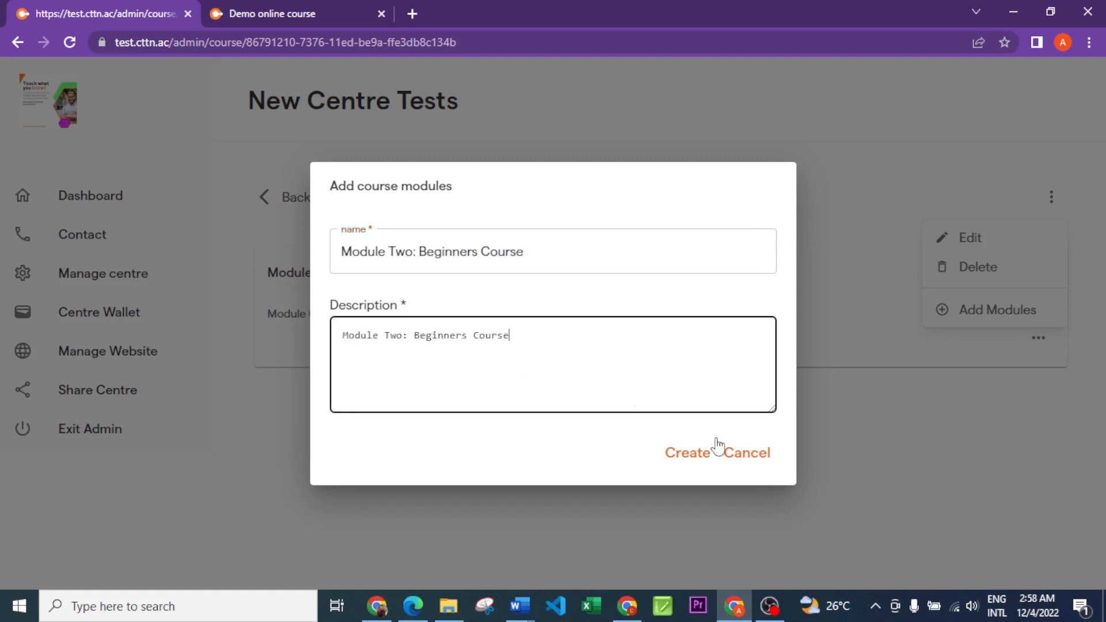
click(694, 460)
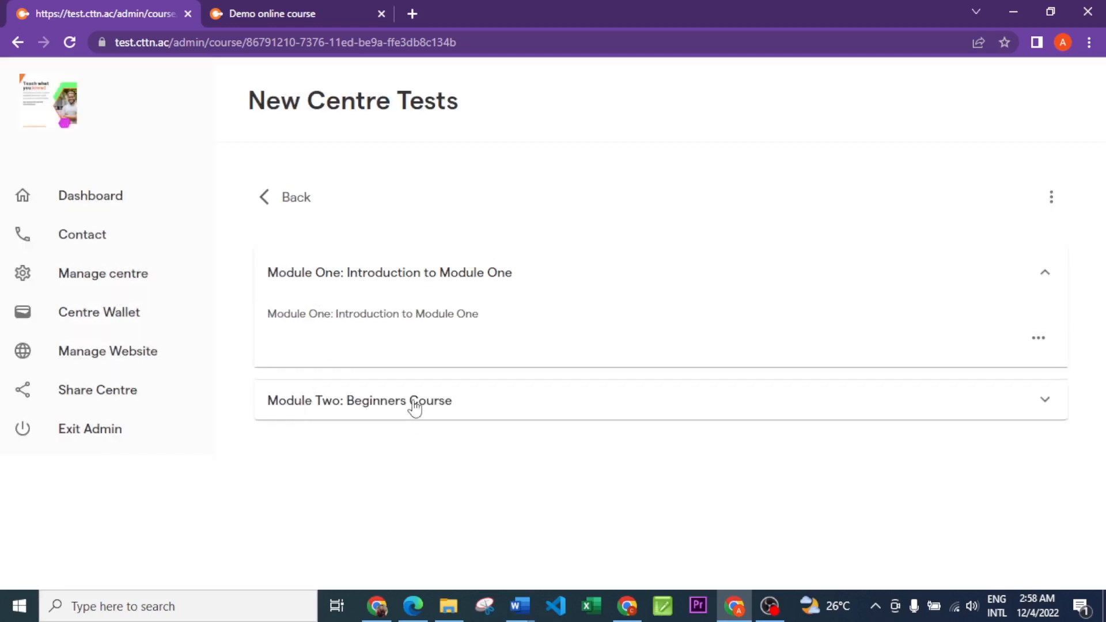
Start a new content entry under "Module One: Introduction to Module One"
click(412, 407)
click(487, 269)
click(1037, 343)
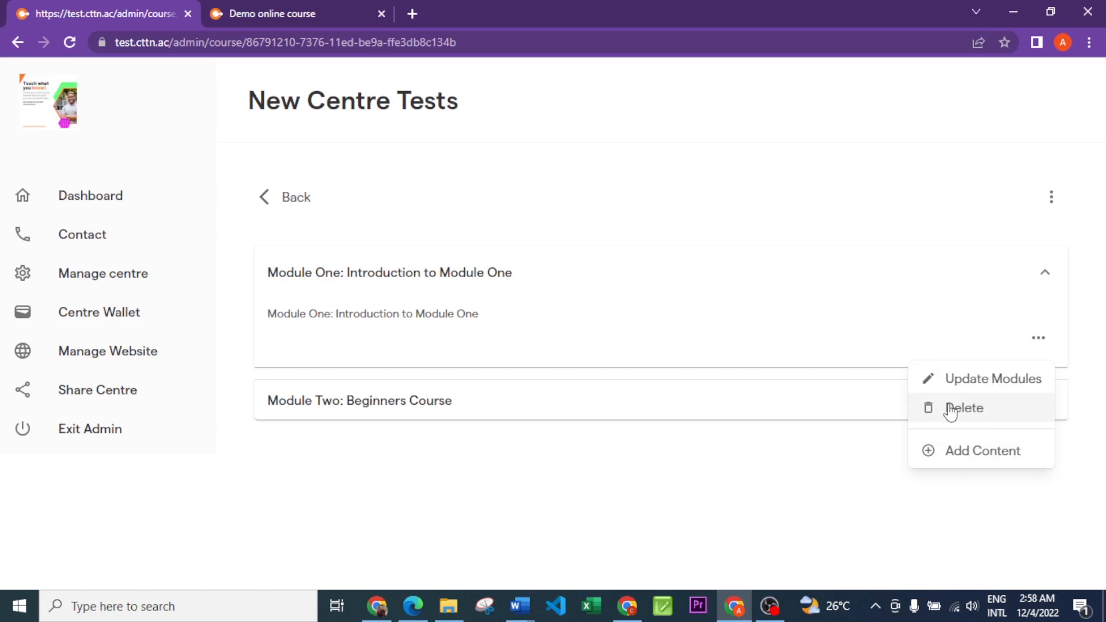
click(984, 453)
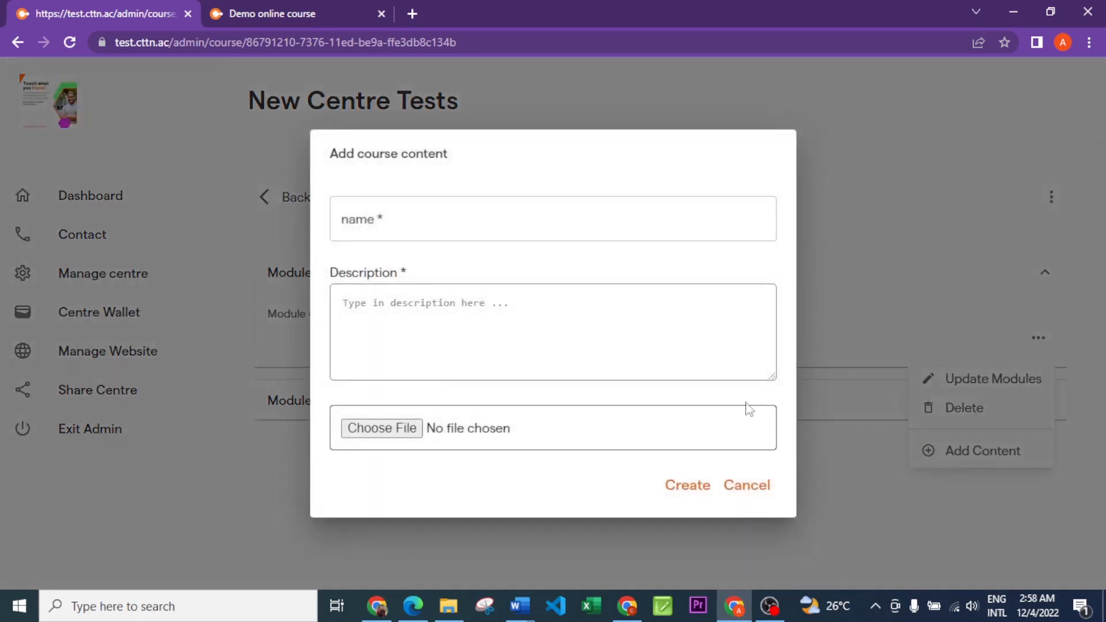
click(415, 214)
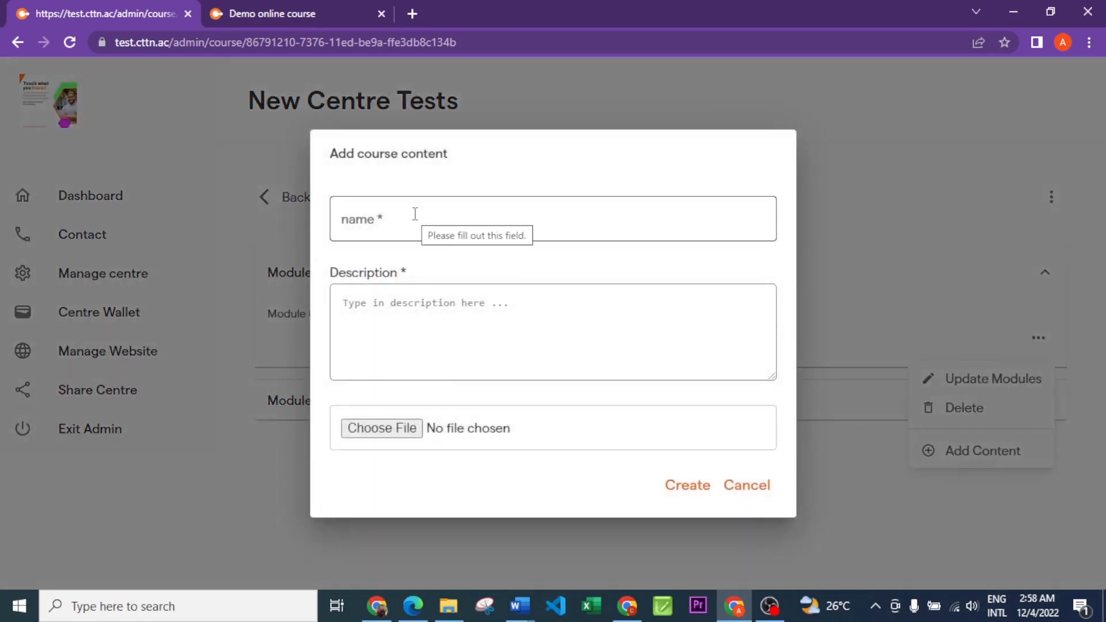
click(415, 213)
text(My fr)
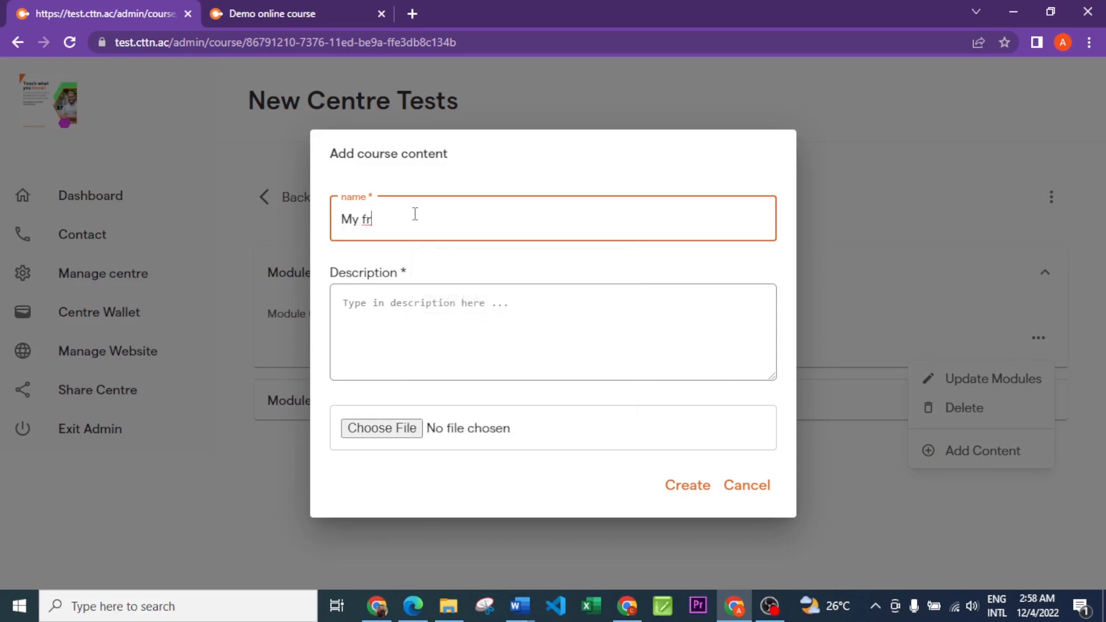
key(BackSpace)
key(BackSpace)
key(BackSpace)
key(BackSpace)
key(BackSpace)
click(476, 185)
Name the content "My first video" and describe it as "This is the description of the first video"
click(441, 218)
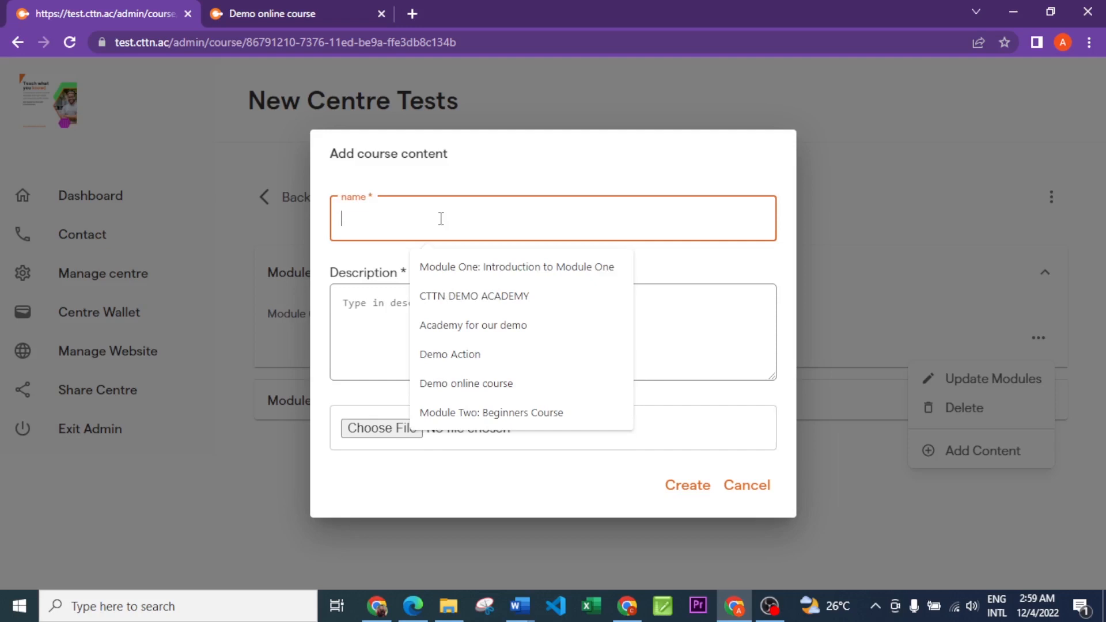
text(My )
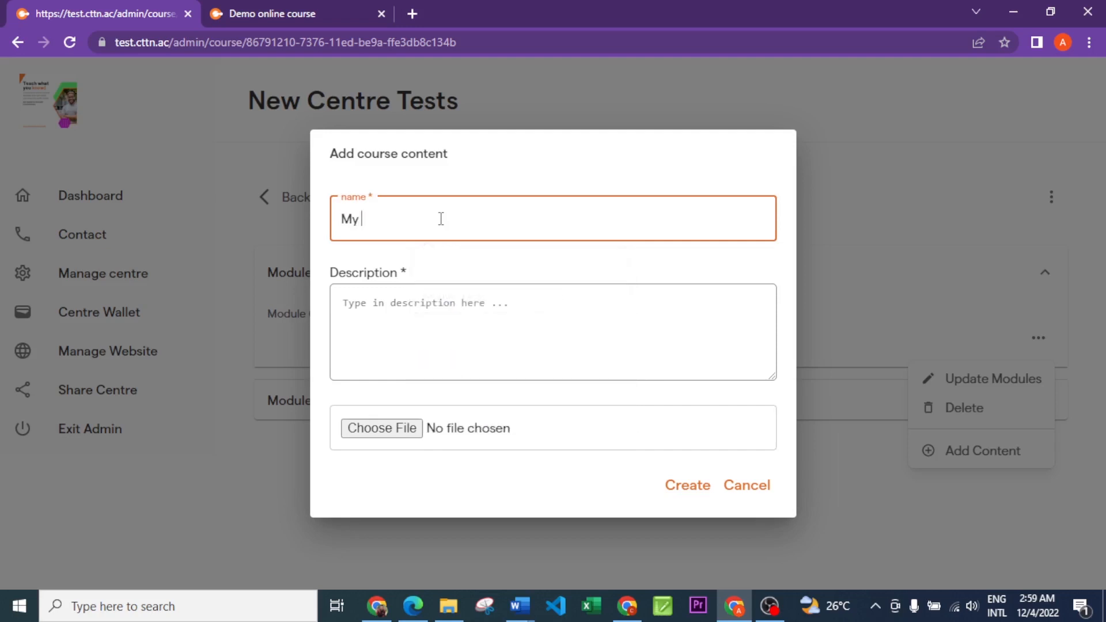
text(first video)
click(430, 320)
text(T)
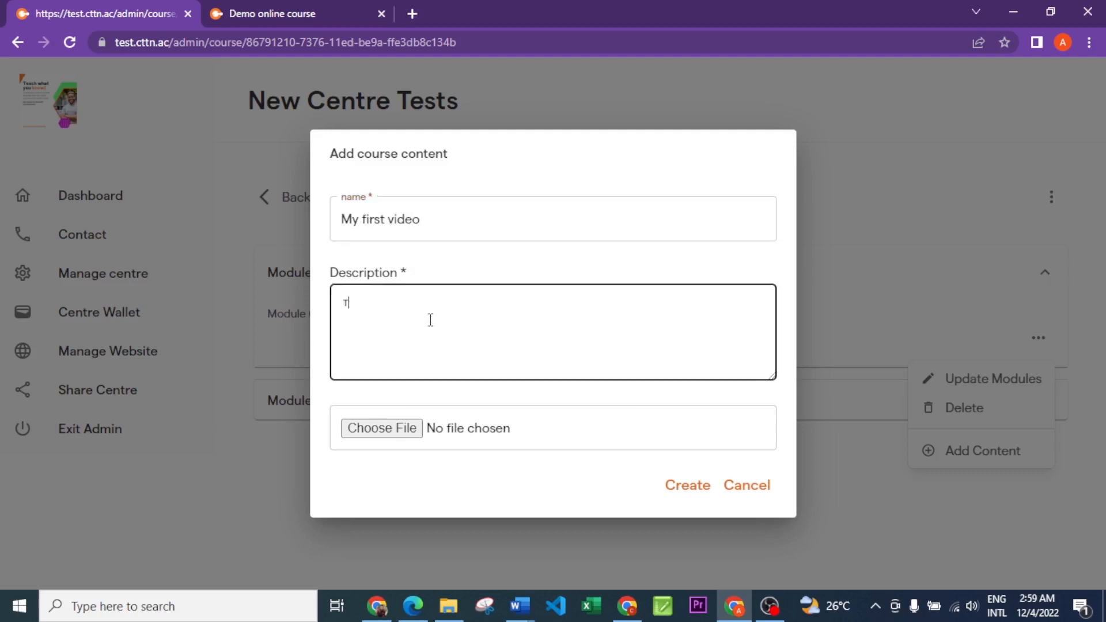
text(his is the description o)
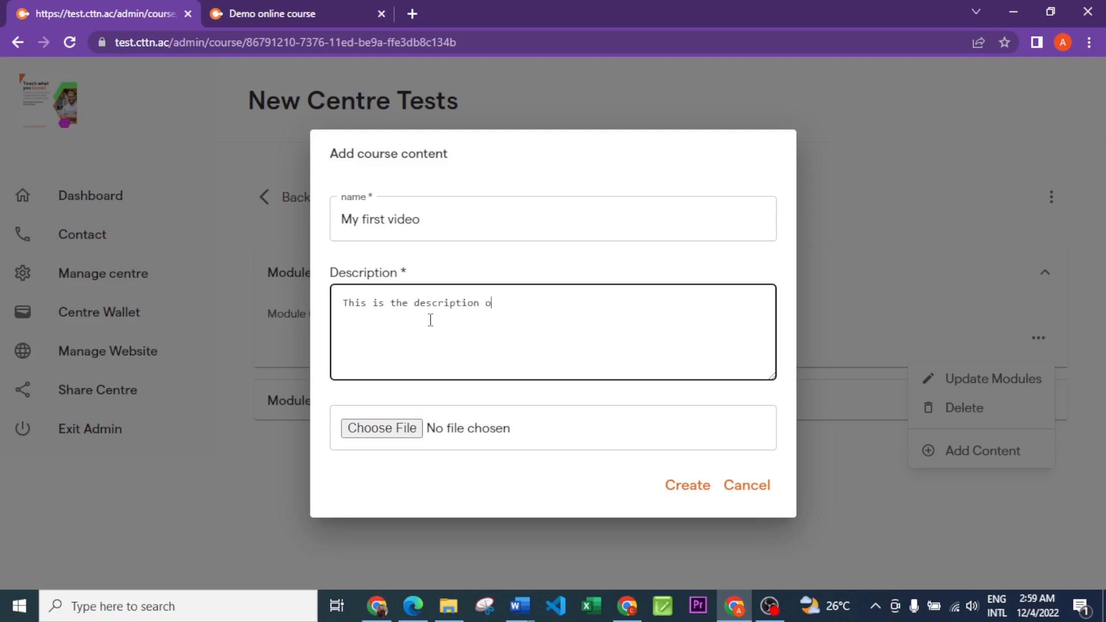
text(f the first video)
Attach the file "5 Facts About Wix _ Wix.com.mp4" to the video content and create it
click(394, 432)
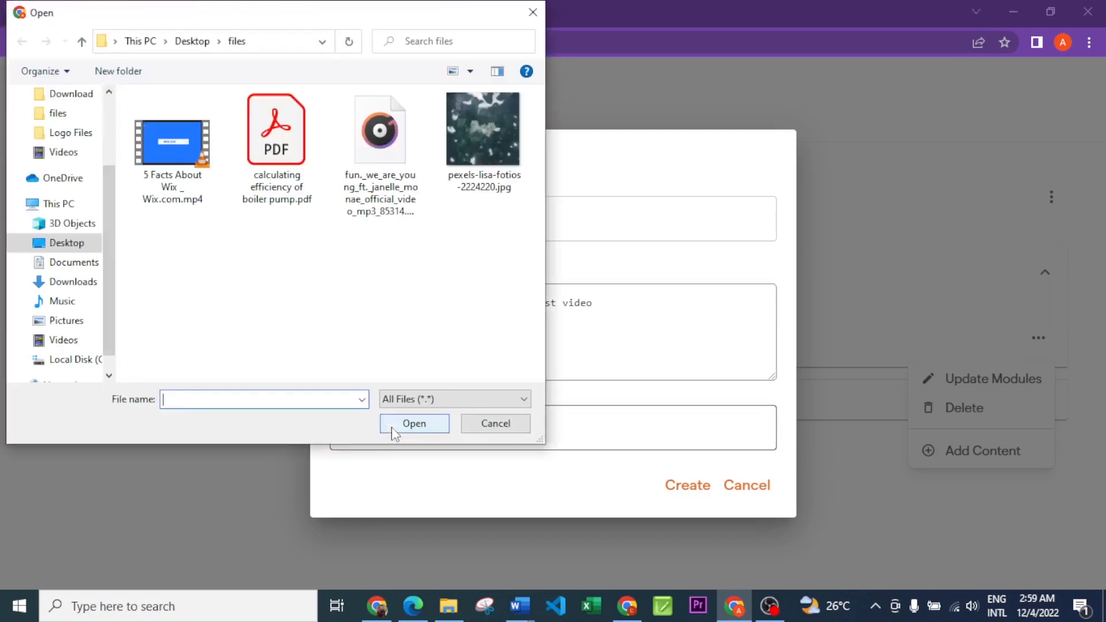
click(156, 164)
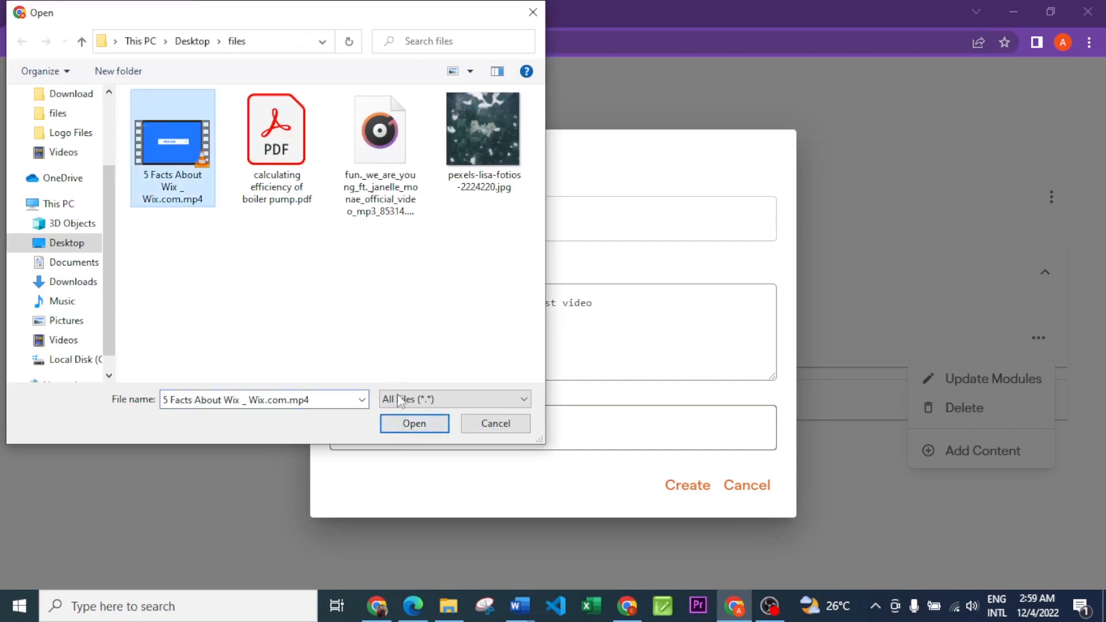
click(415, 424)
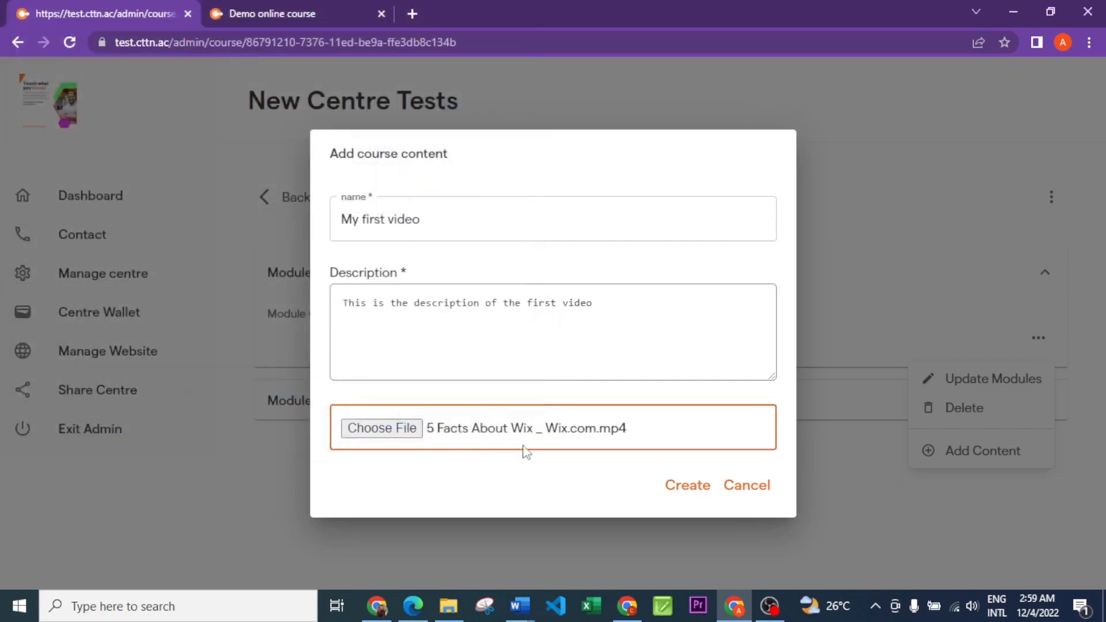
click(688, 489)
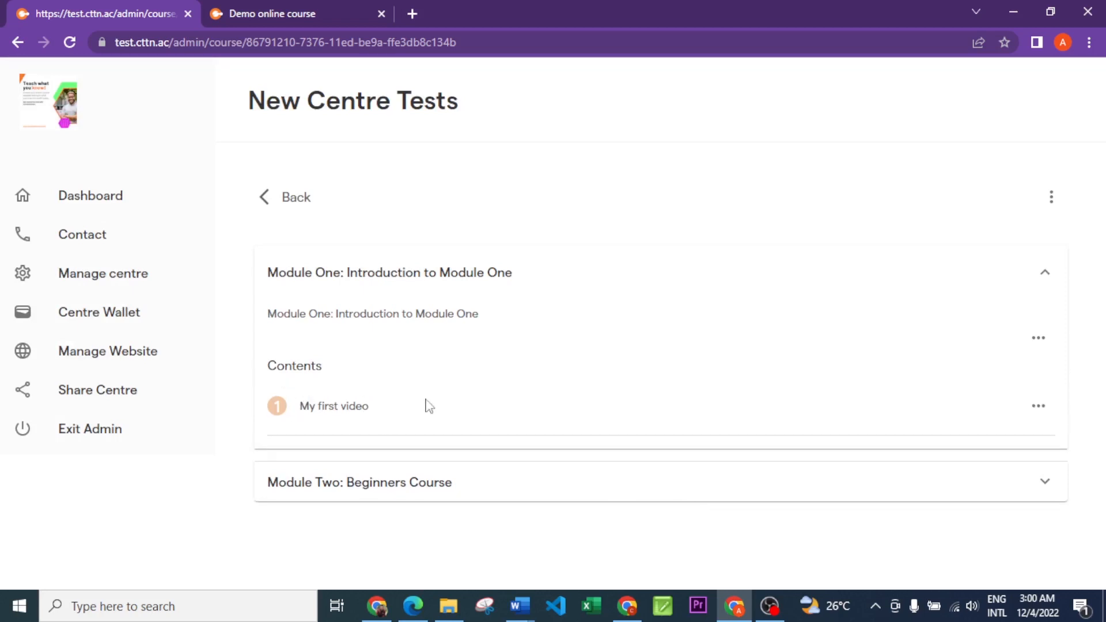
Start a second content entry in Module One with "My first PDF" as both name and description
click(1039, 340)
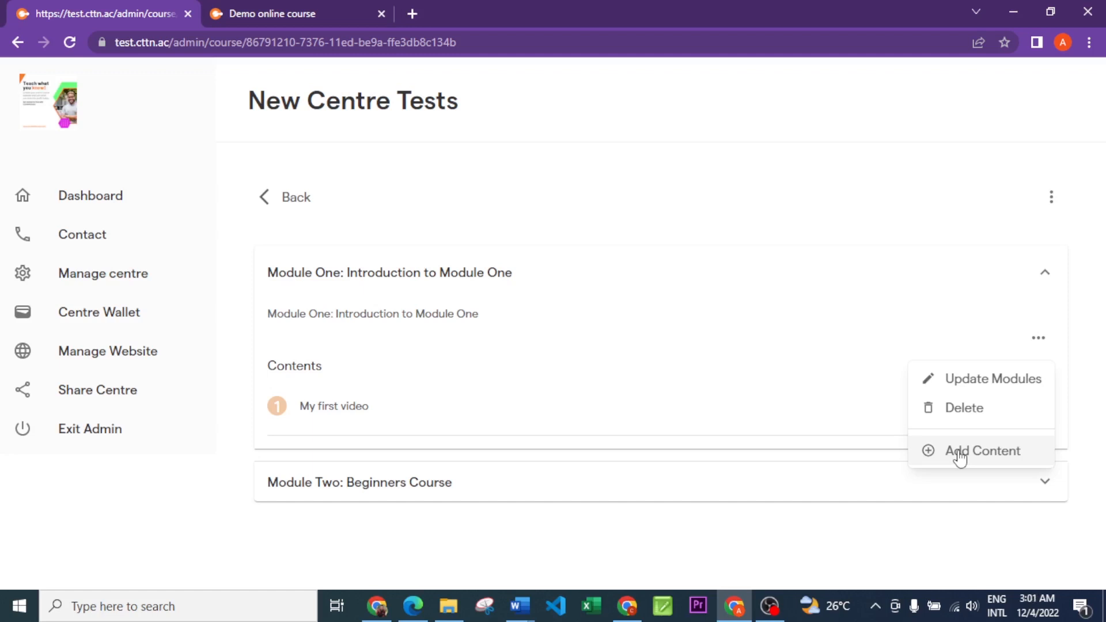
click(959, 453)
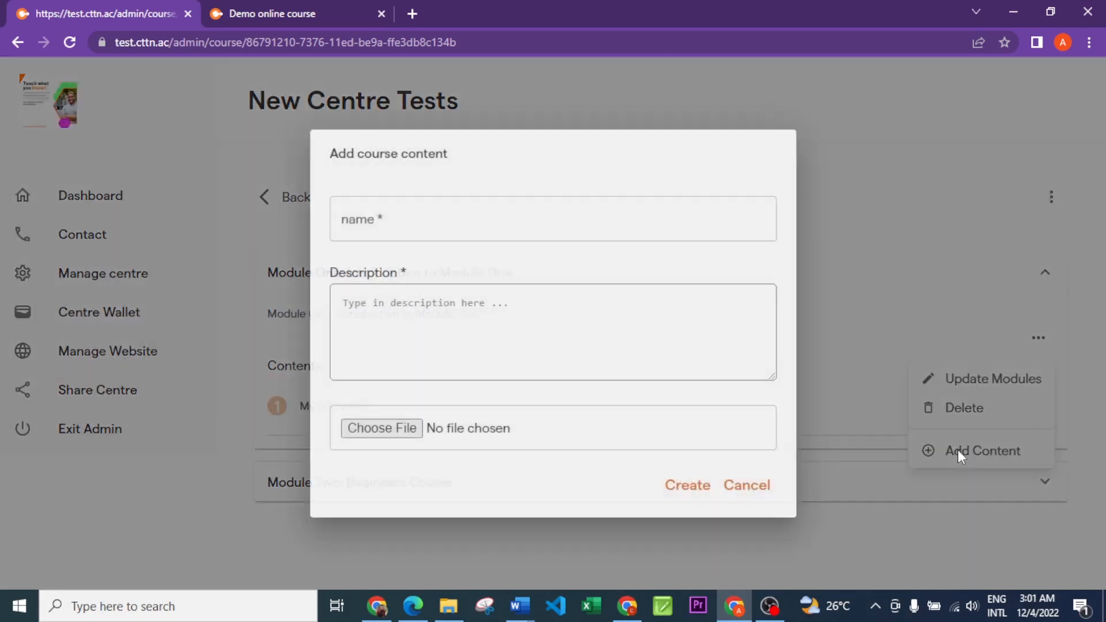
click(432, 237)
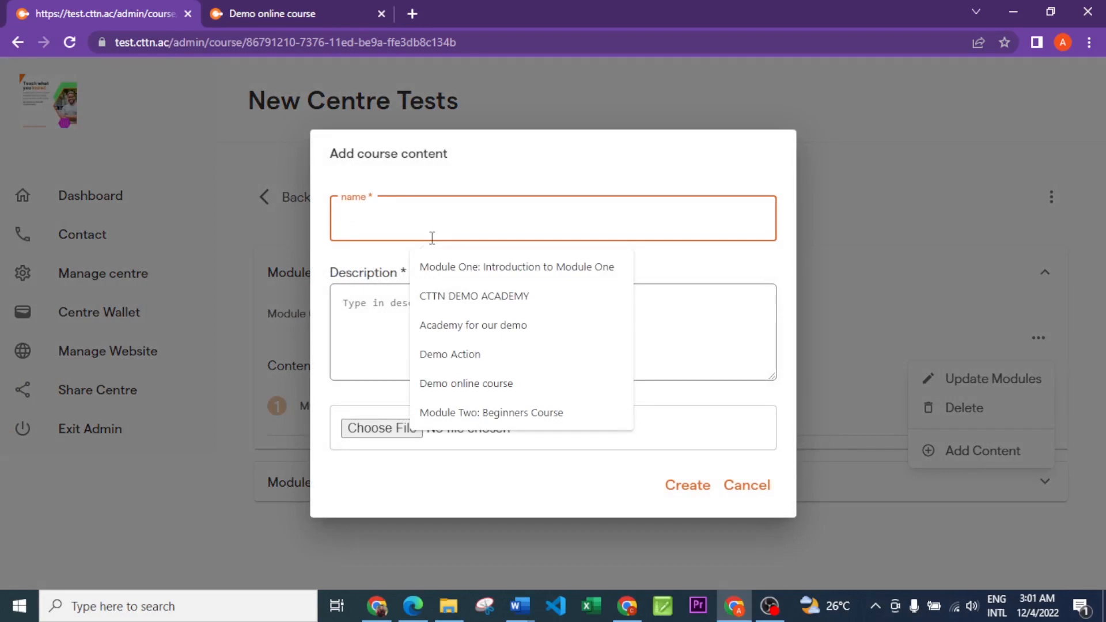
text(My fir)
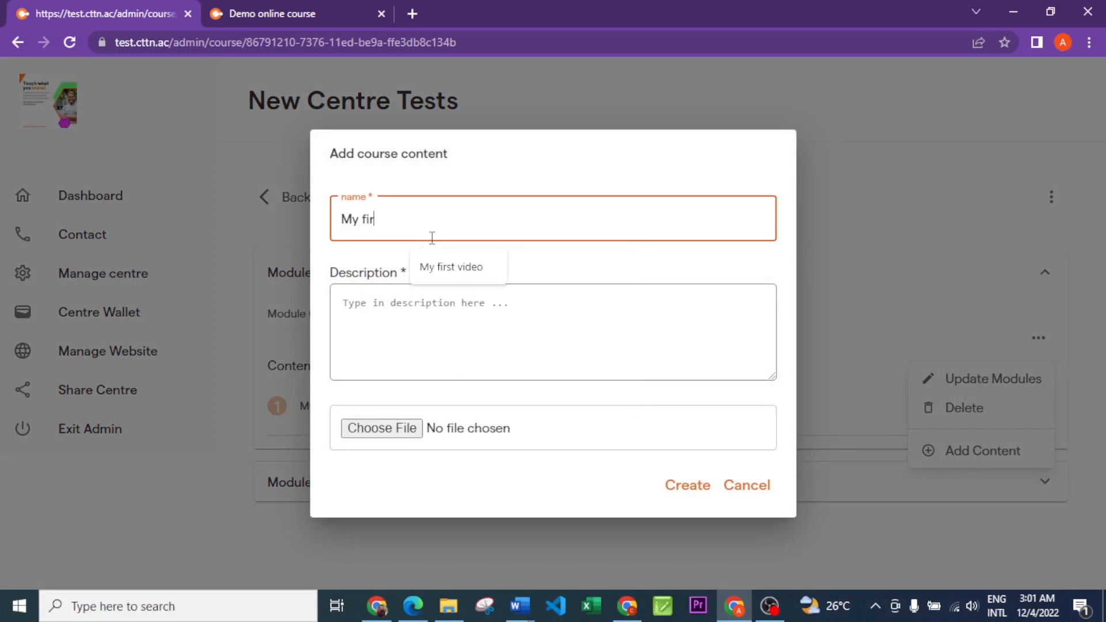
text(st PDF)
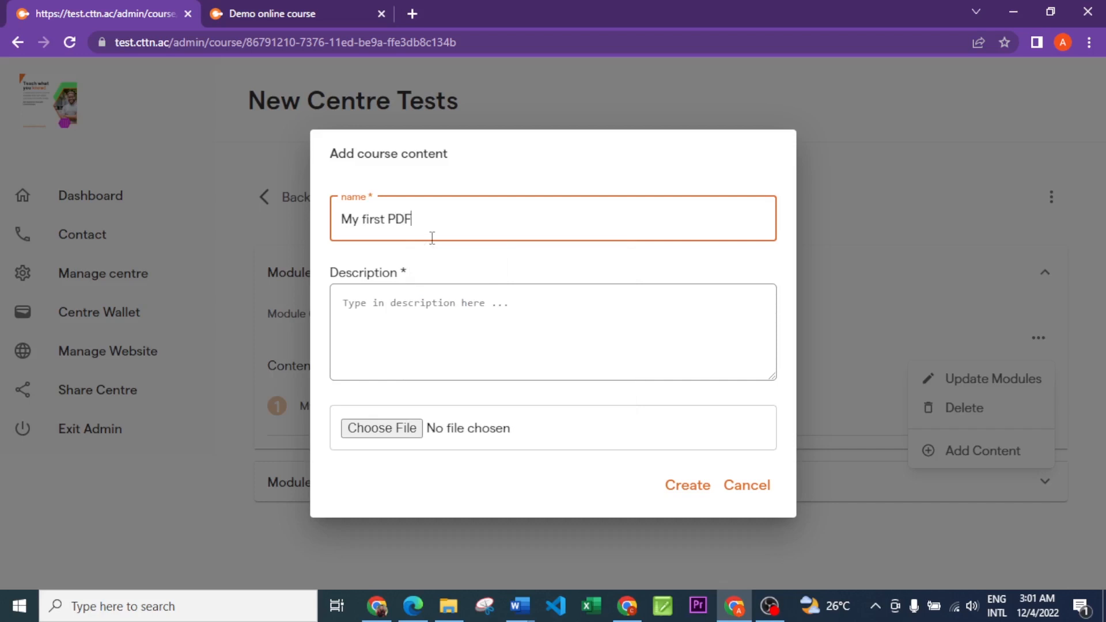
drag(422, 215, 333, 215)
key(ctrl+c)
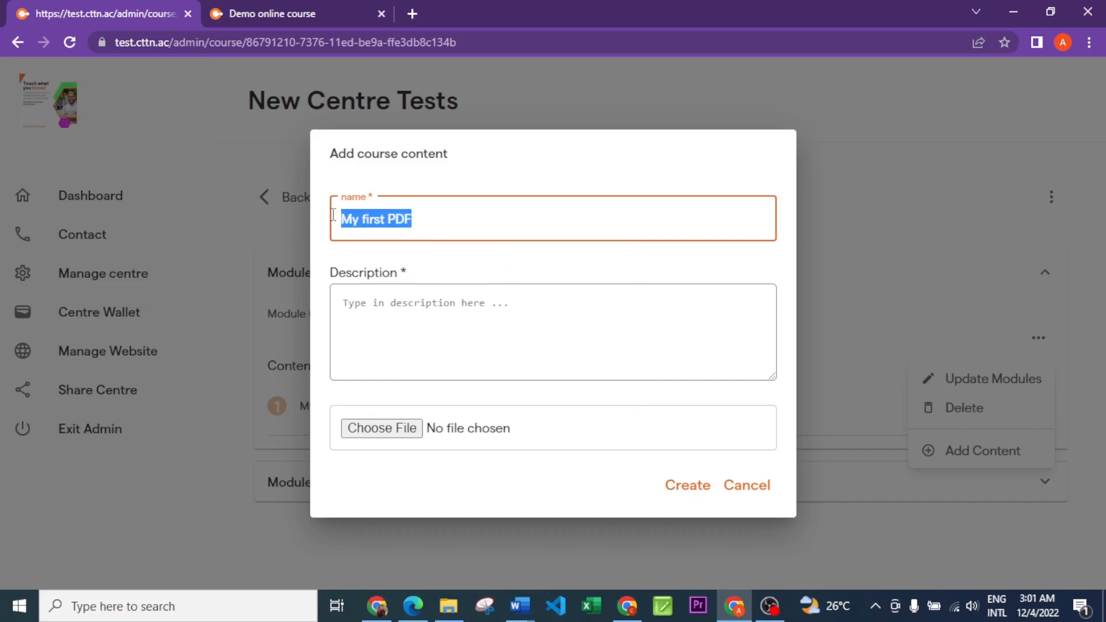
click(399, 295)
key(ctrl+v)
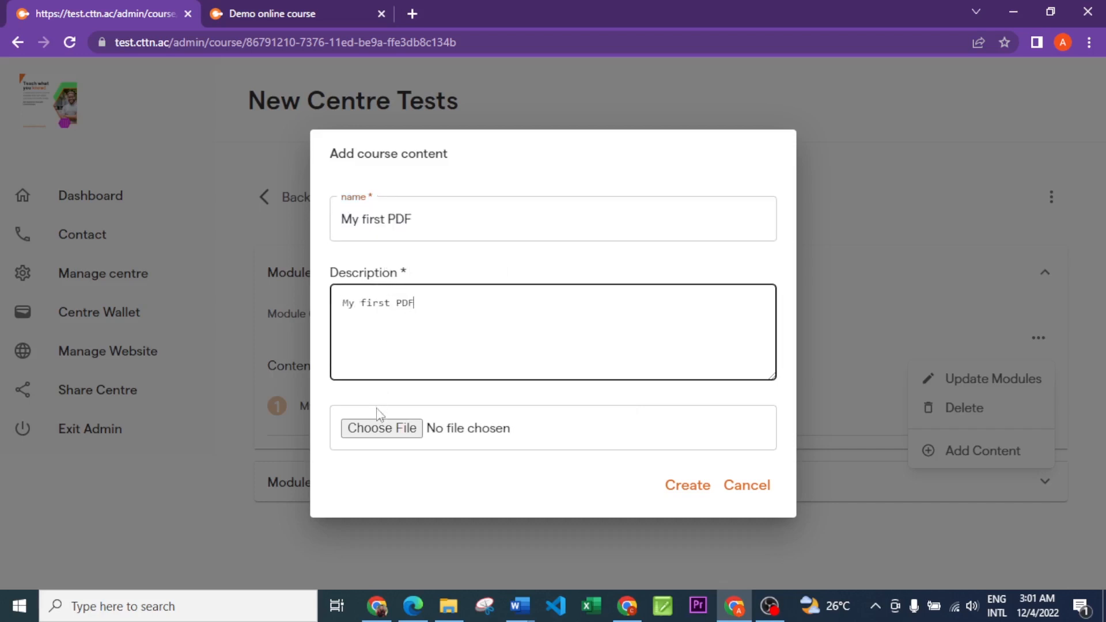
Attach "calculating efficiency of boiler pump.pdf" to the PDF content and create it
click(382, 427)
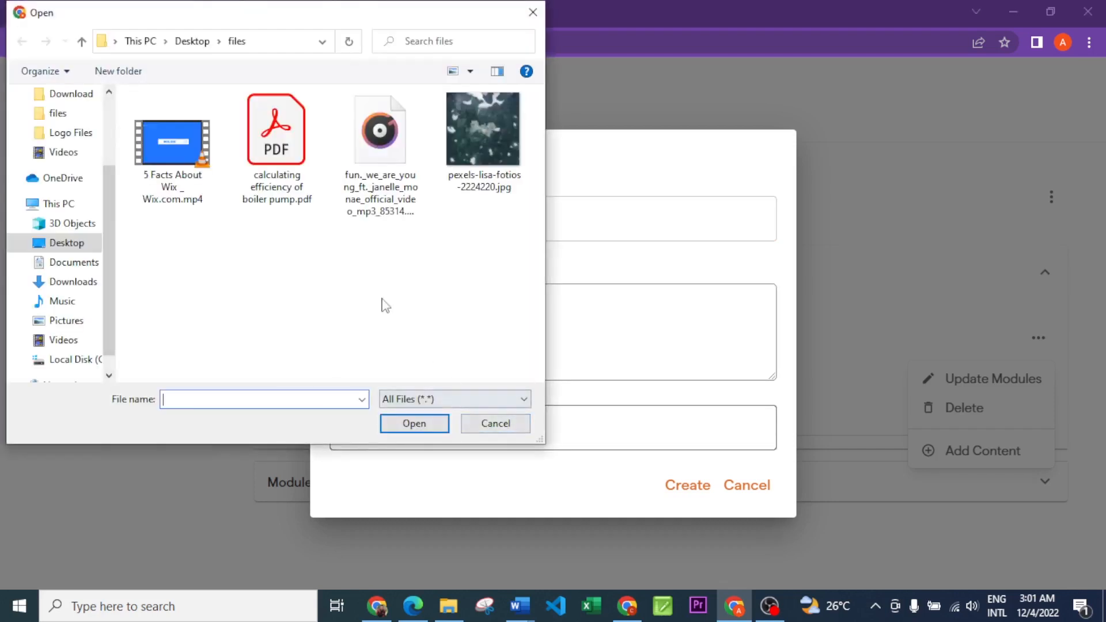
click(276, 162)
click(399, 425)
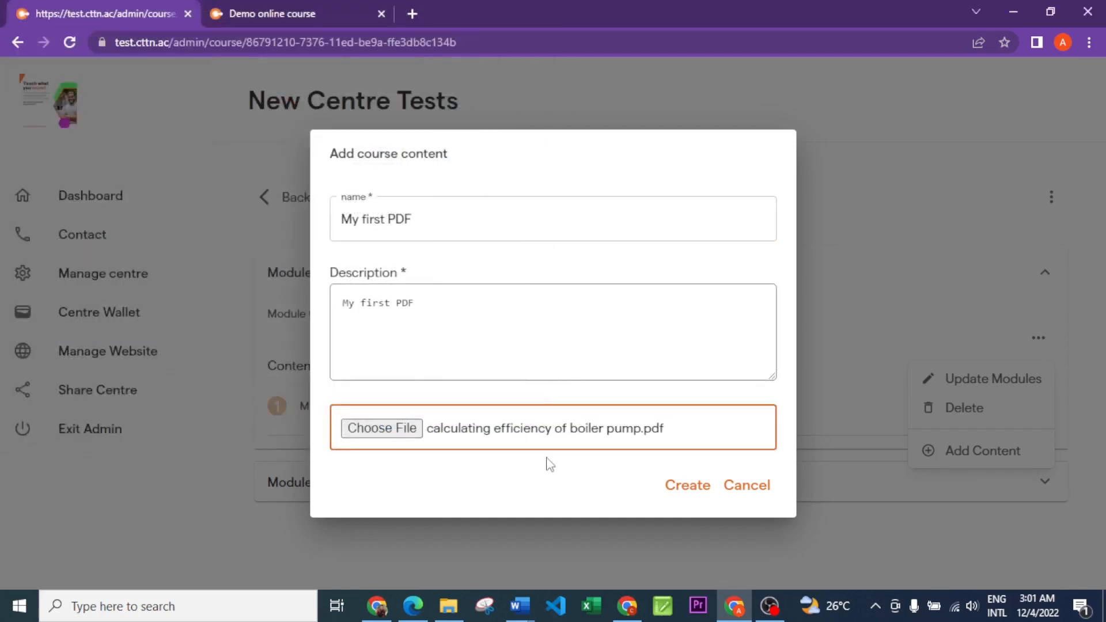
click(690, 491)
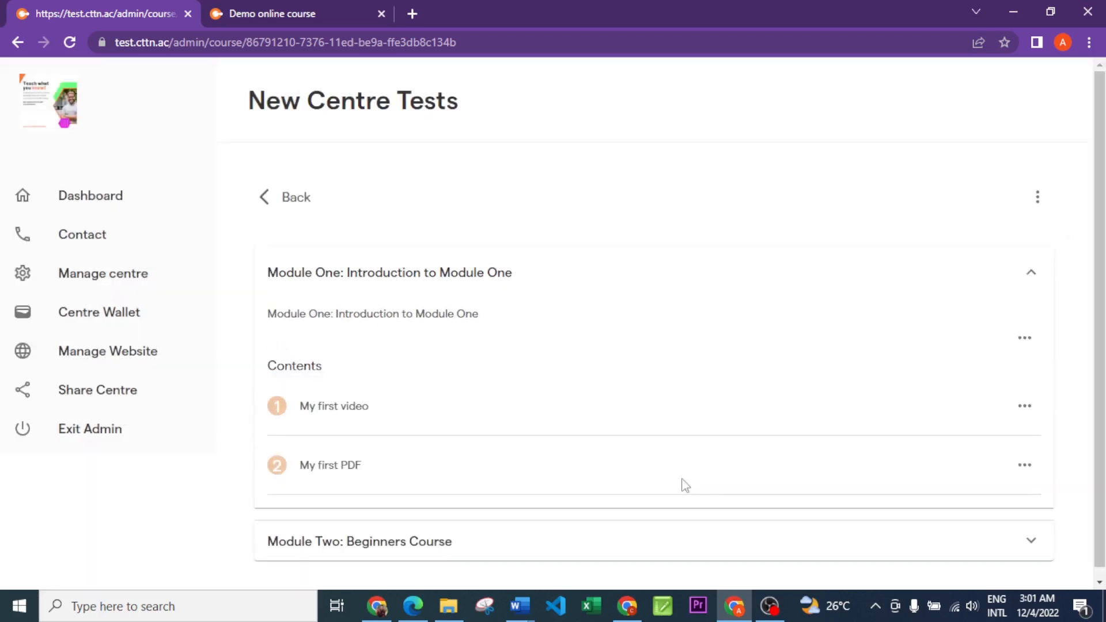
Start a third content entry in Module One and name it "My first Audio"
click(1024, 340)
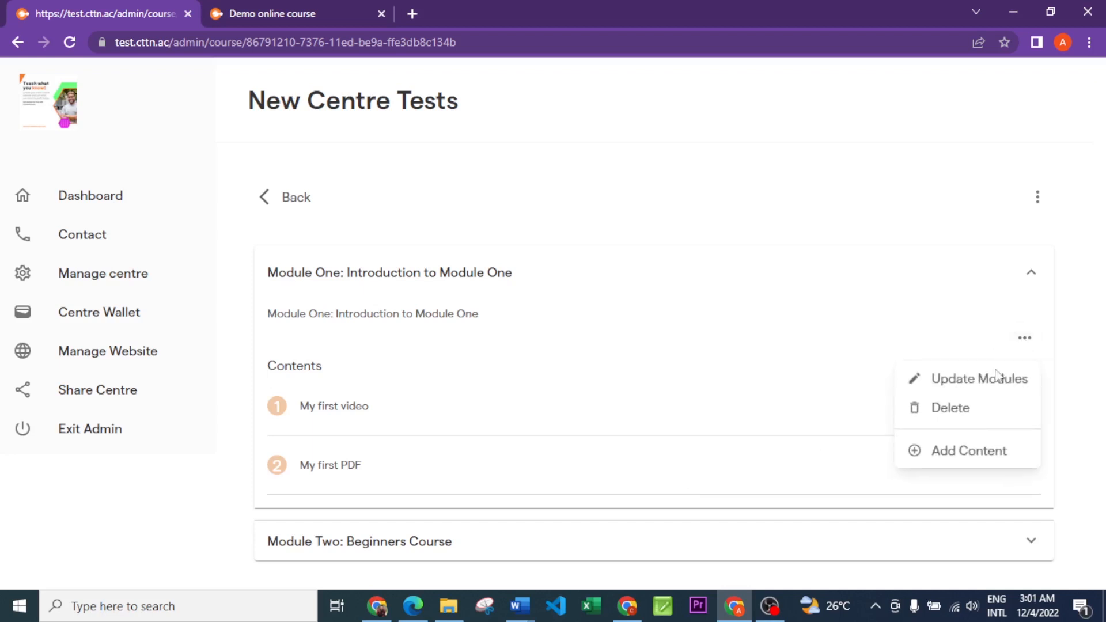
click(967, 452)
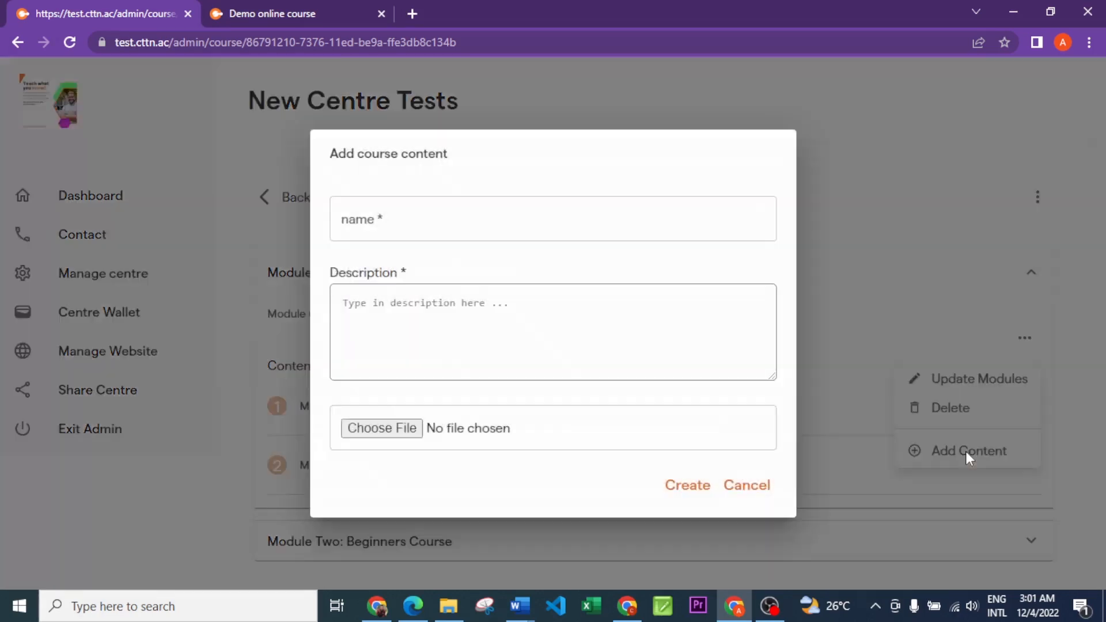
click(546, 229)
text(M)
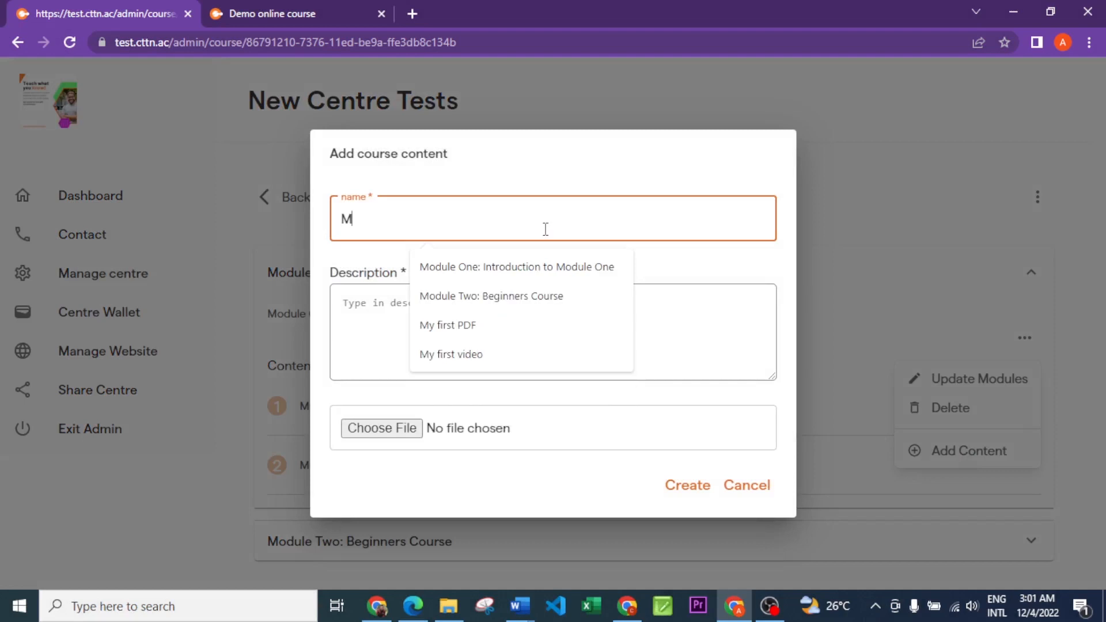
text(y)
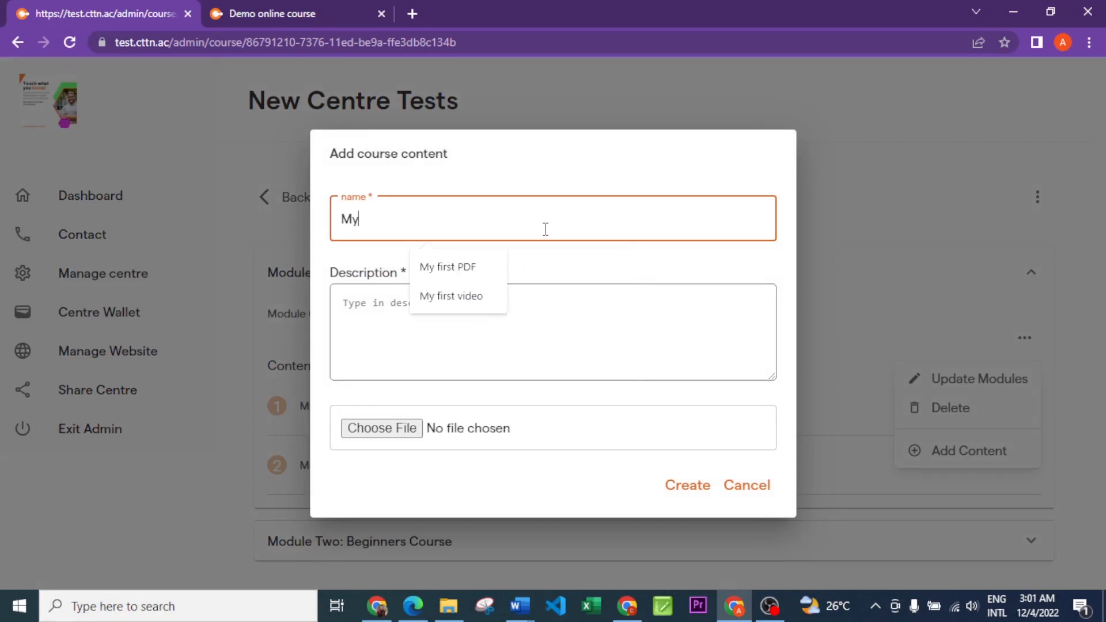
click(496, 267)
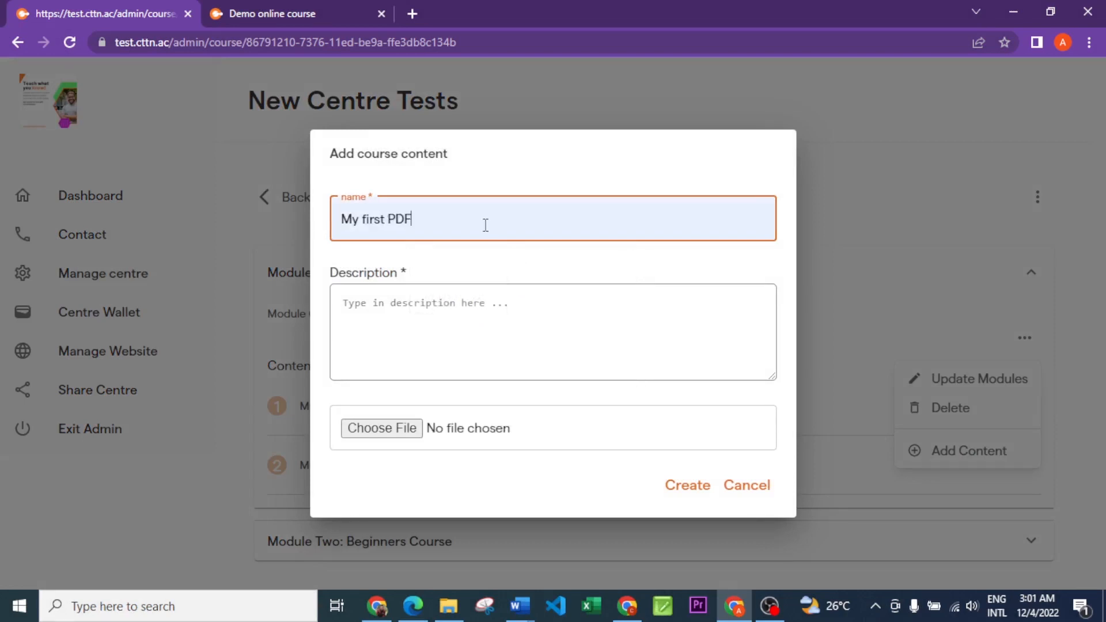
key(BackSpace)
key(BackSpace)
key(BackSpace)
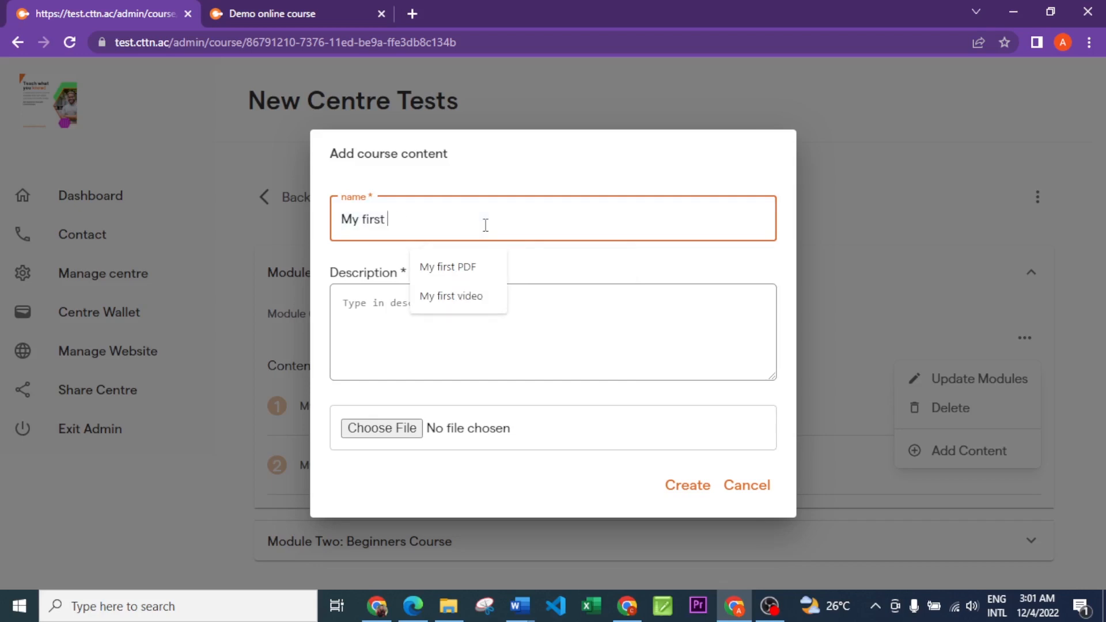
text(Audio)
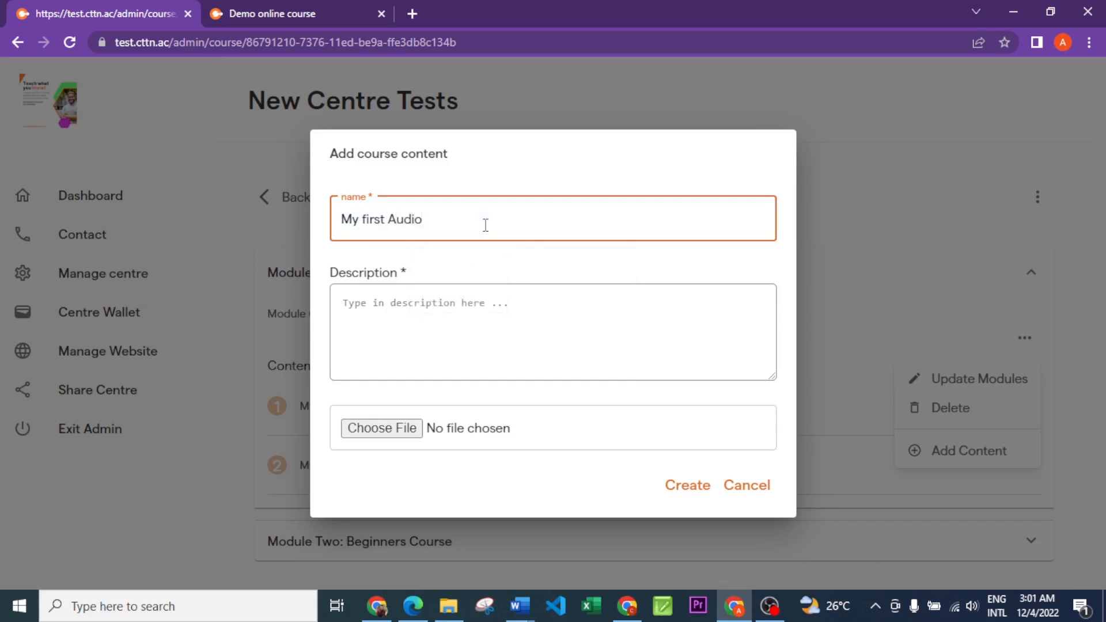
Copy the content name "My first Audio" into the description
key(ctrl+a)
key(ctrl+c)
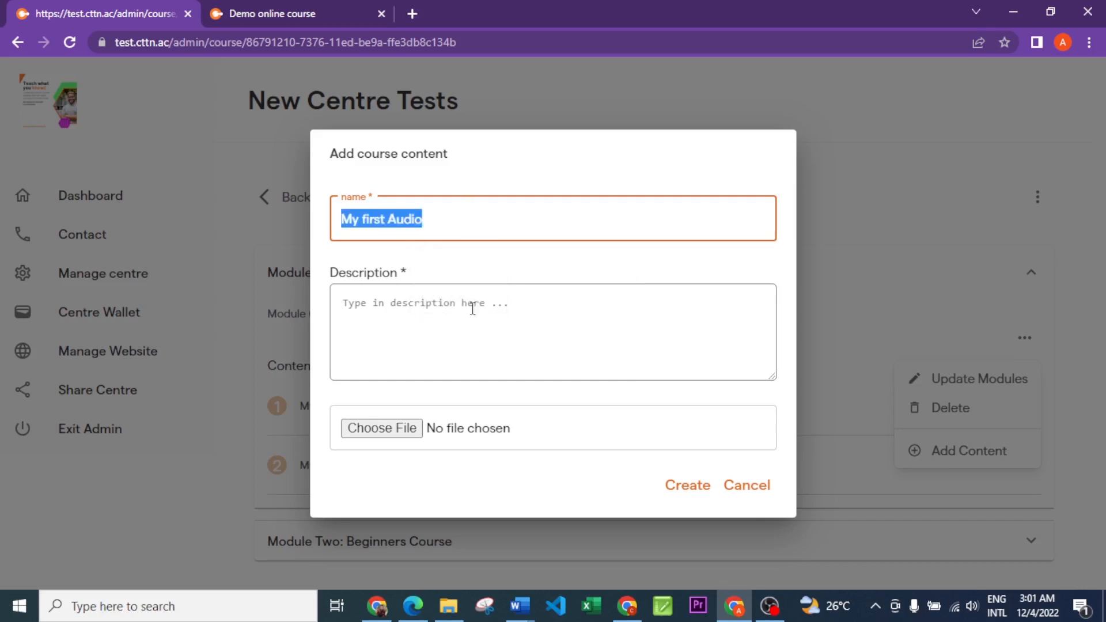
click(461, 334)
key(ctrl+v)
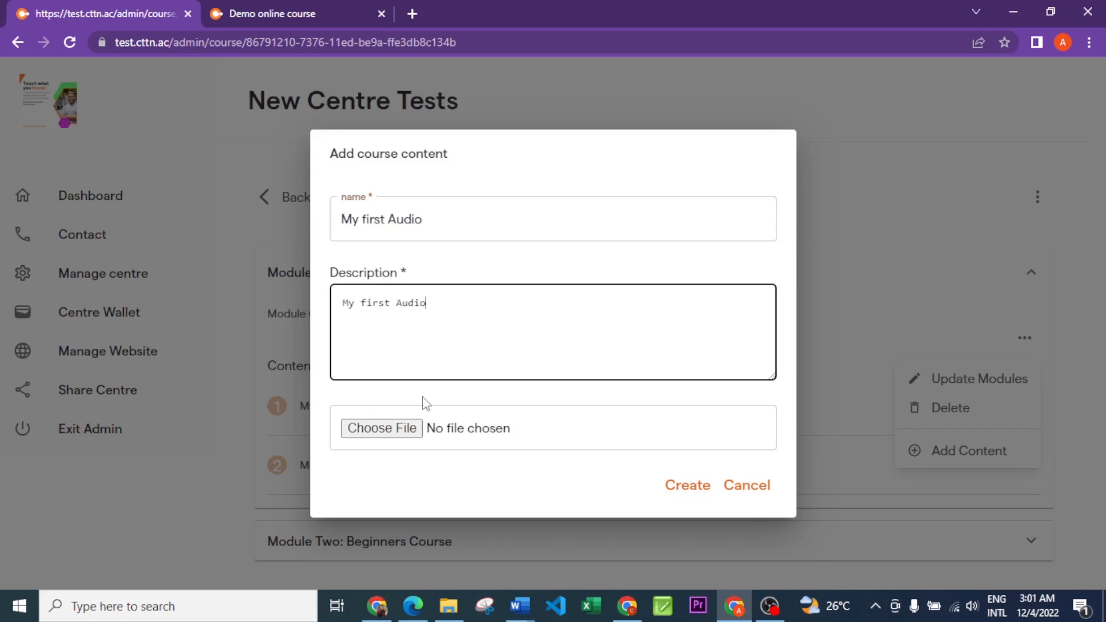
Attach "fun._we_are_young_ft._janelle_monae_official_video_mp3_85314.mp3" to the audio content and create it
click(397, 428)
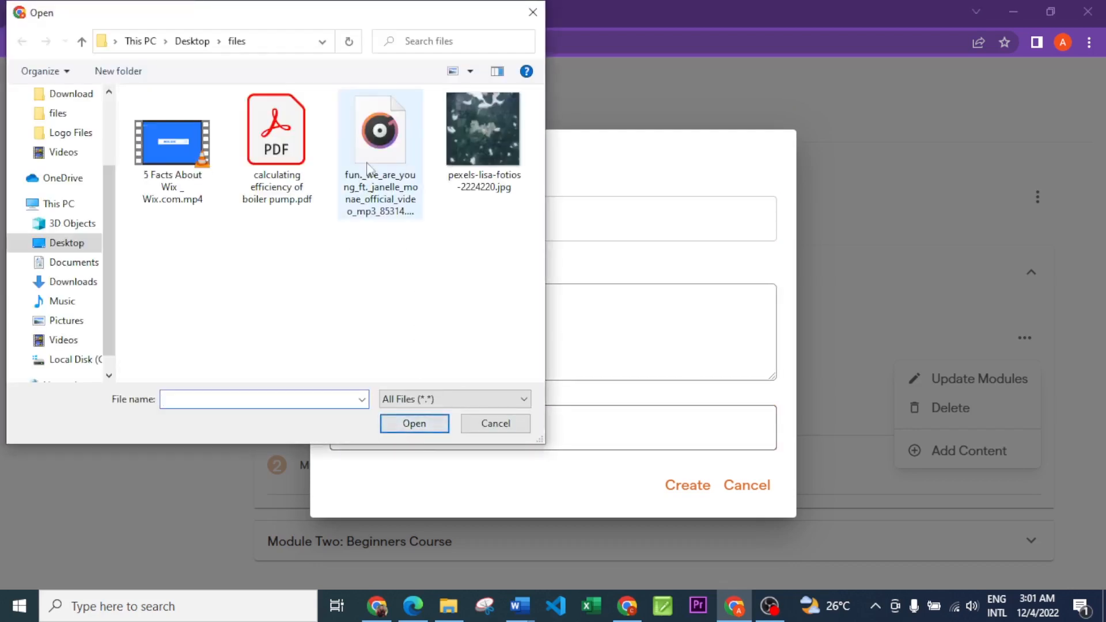
click(374, 164)
click(414, 424)
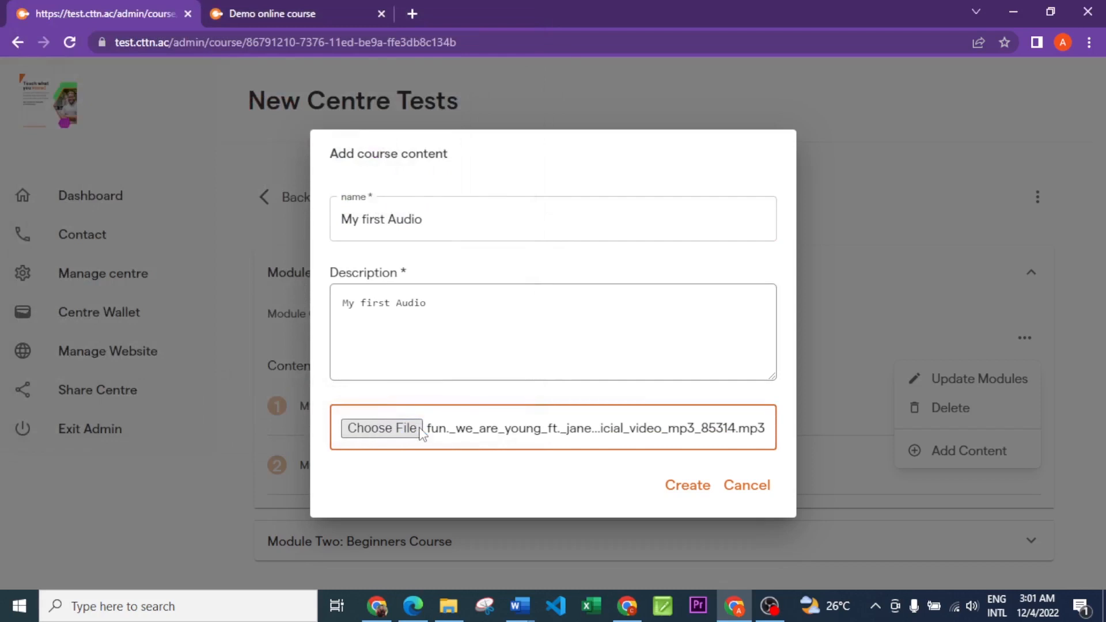
click(690, 491)
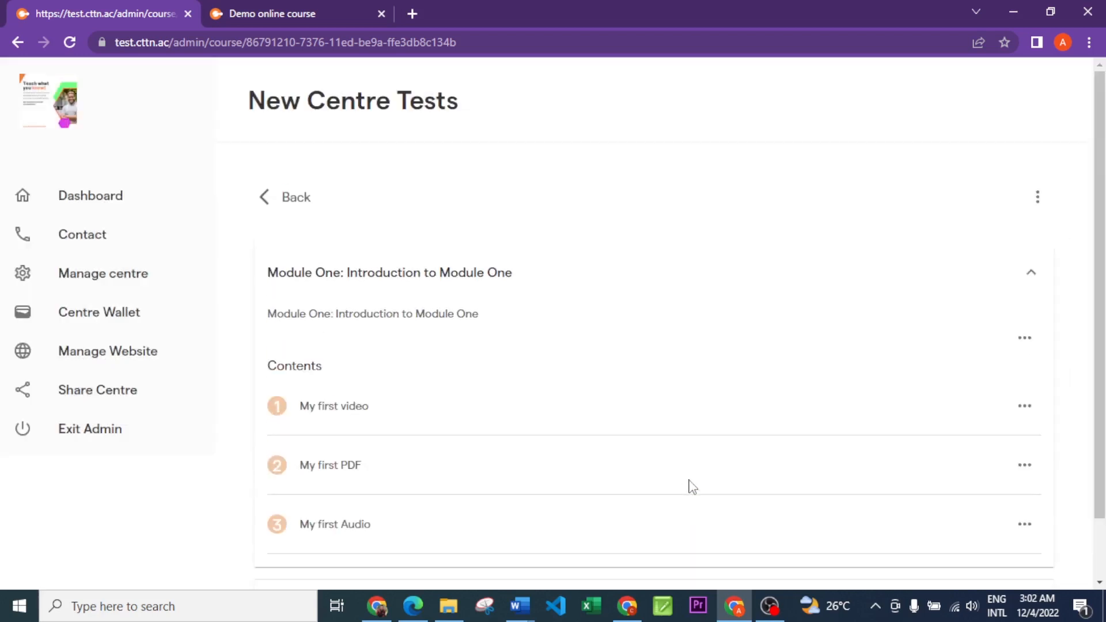
Reload the public Demo online course page and check its summary of included videos, documents and audios
click(297, 7)
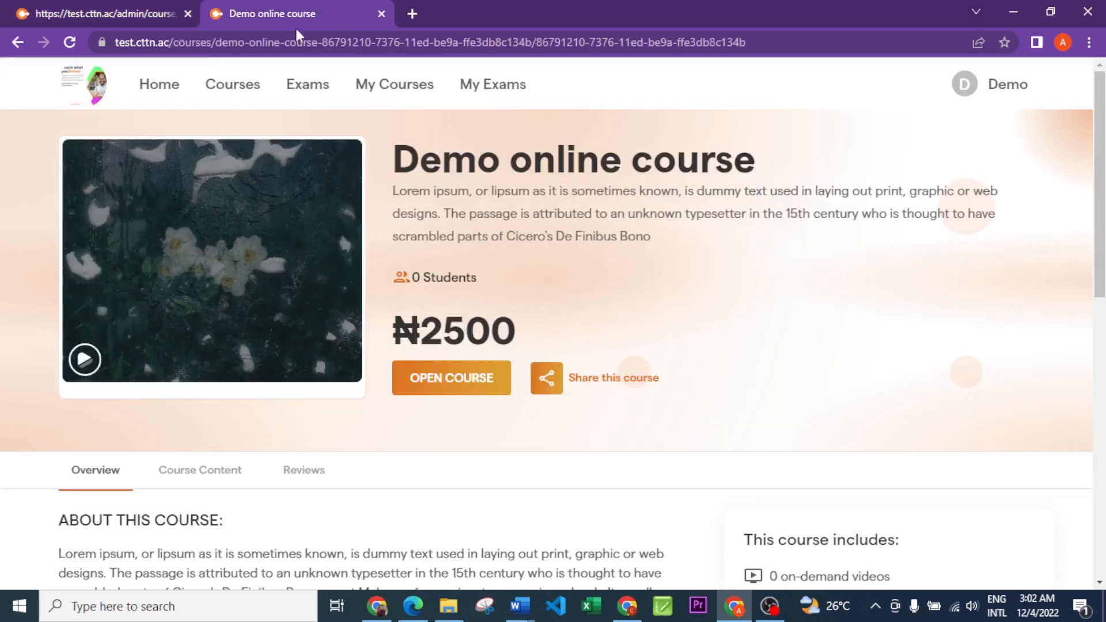
scroll(246, 279, down, 1)
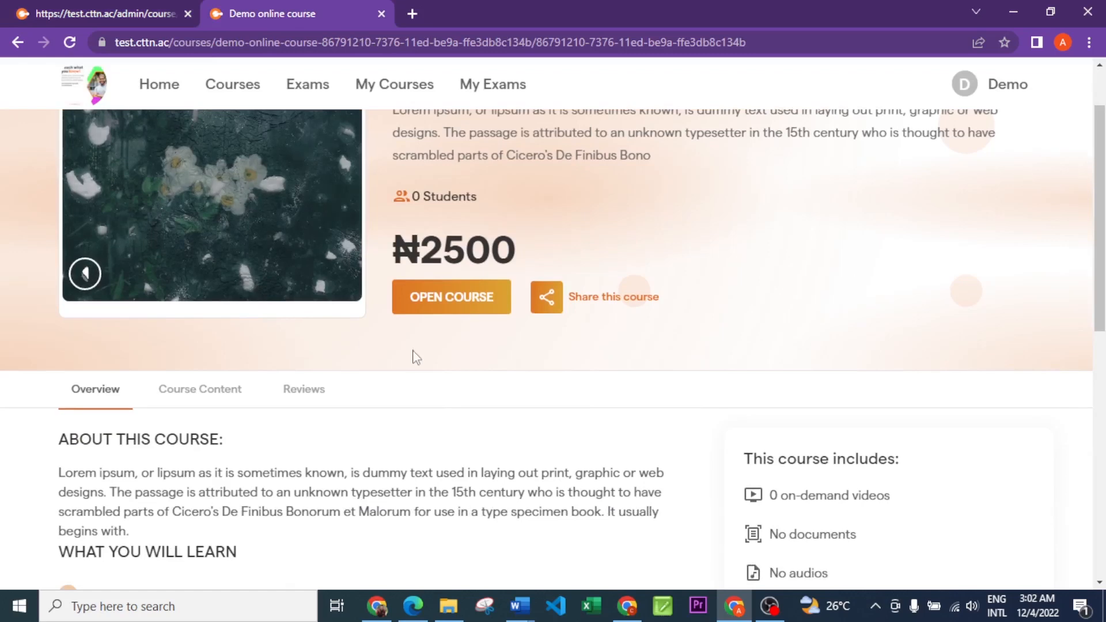
click(70, 41)
scroll(391, 234, down, 2)
scroll(410, 271, down, 3)
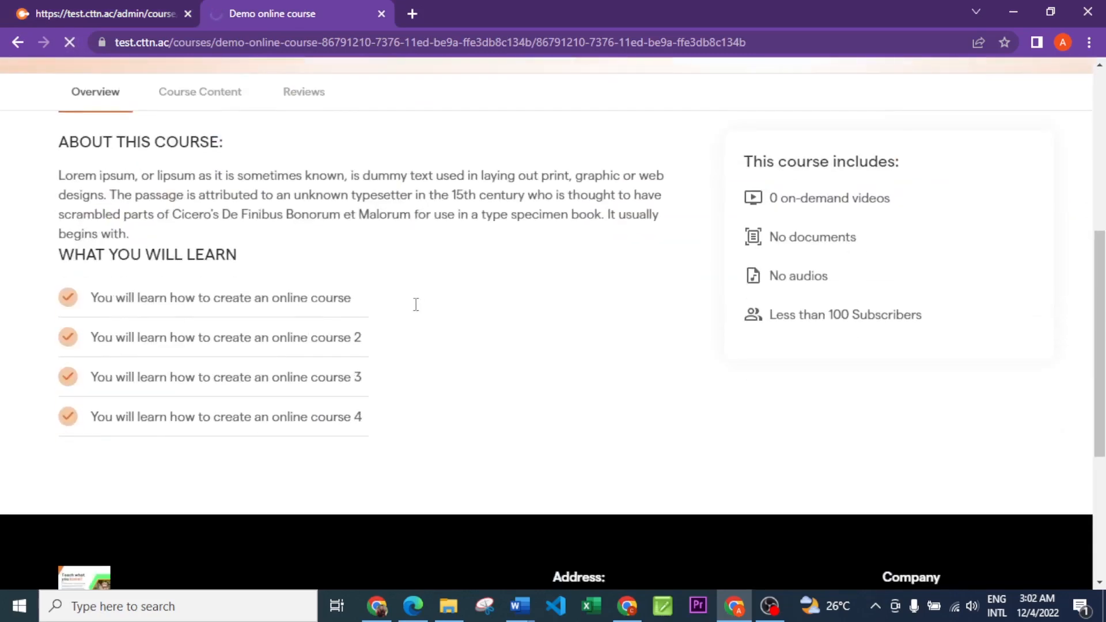
scroll(414, 304, up, 4)
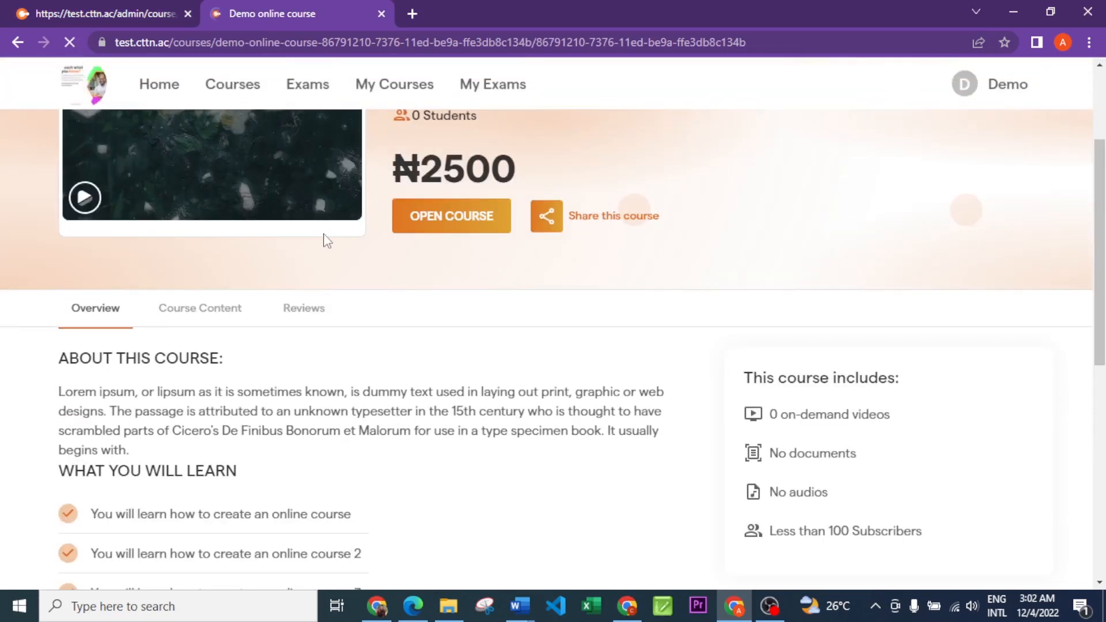
scroll(656, 344, up, 3)
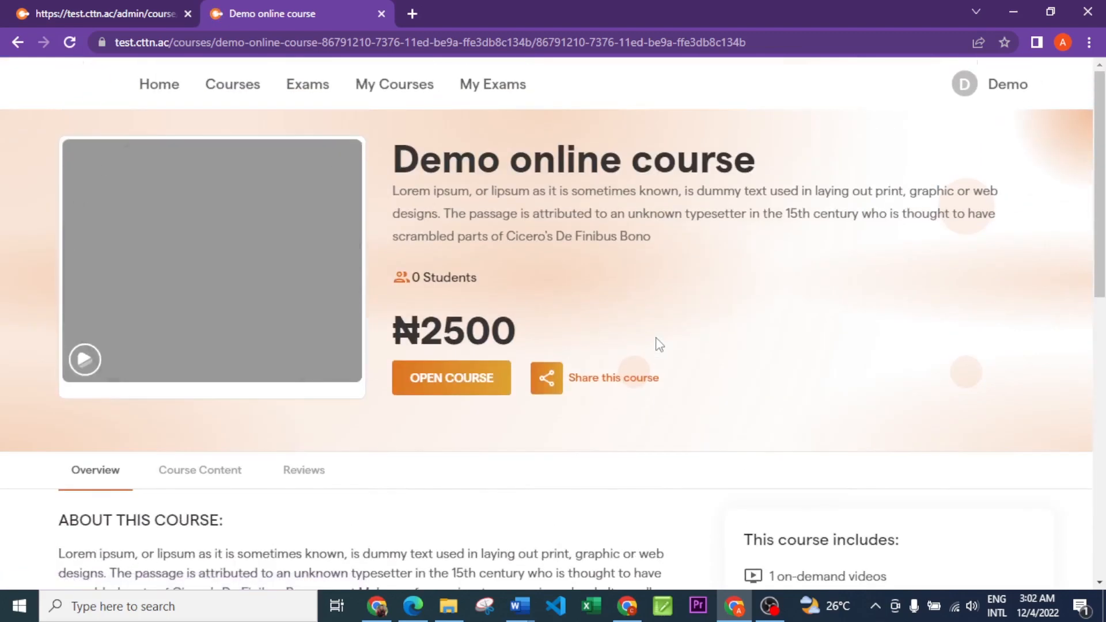
scroll(656, 344, down, 3)
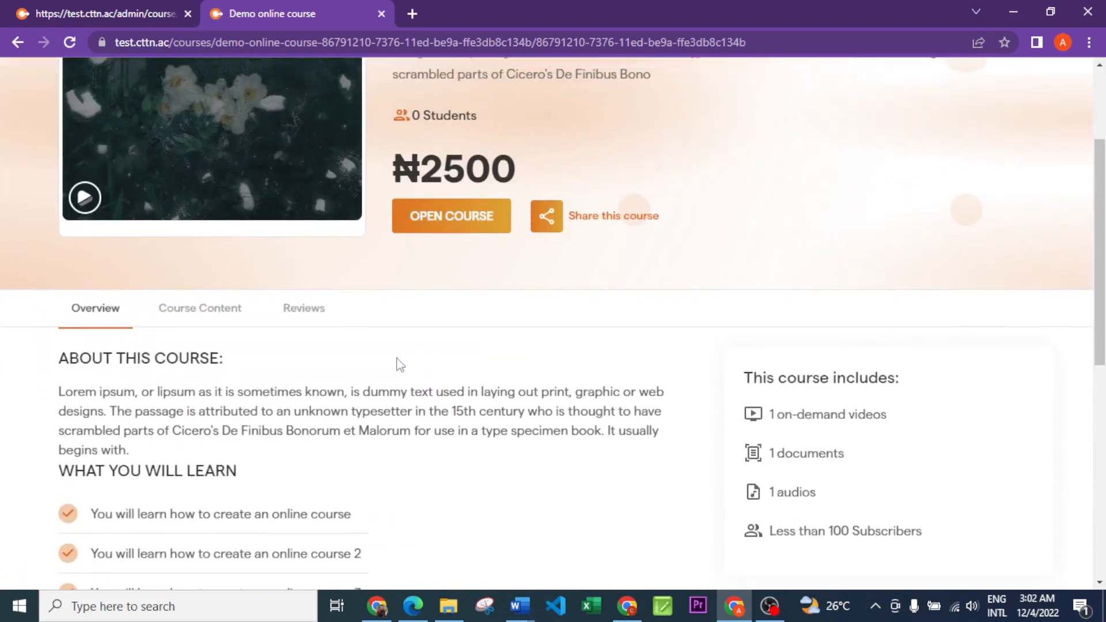
Show the course content list and review the entries under Module One
click(196, 311)
scroll(403, 301, down, 3)
scroll(403, 301, up, 3)
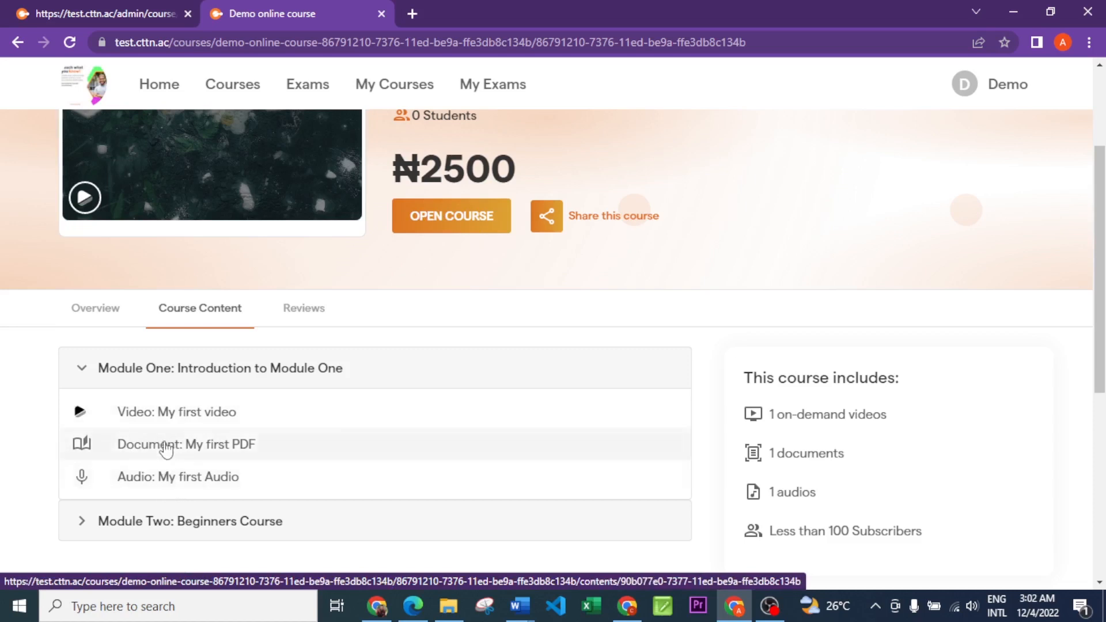
Open "My first video" from Module One, play it and skip ahead to about 0:28
click(173, 421)
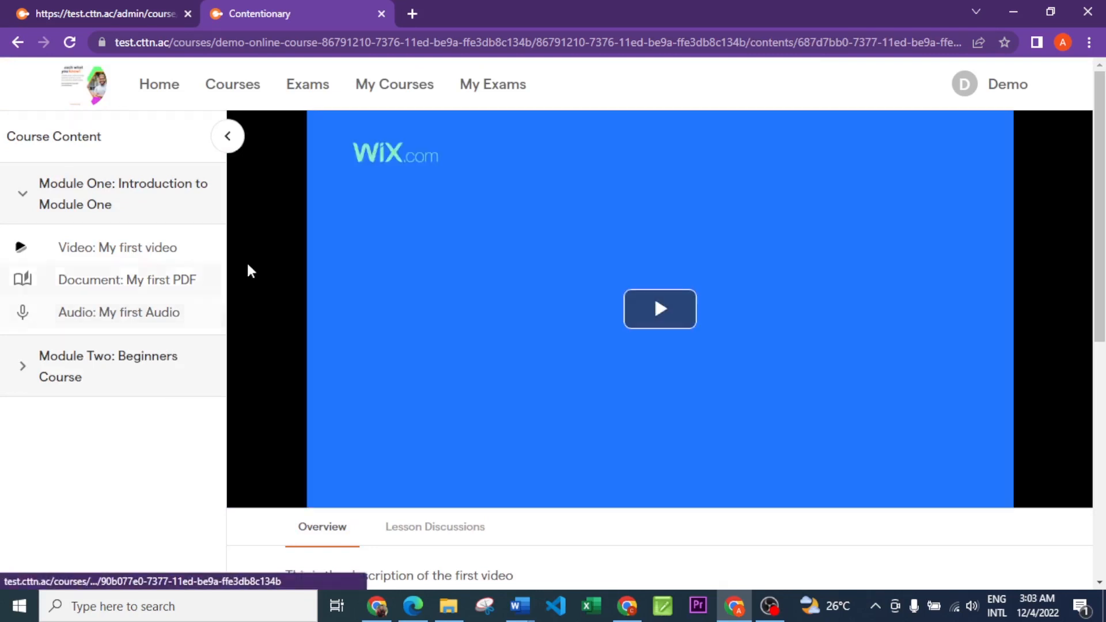
click(652, 317)
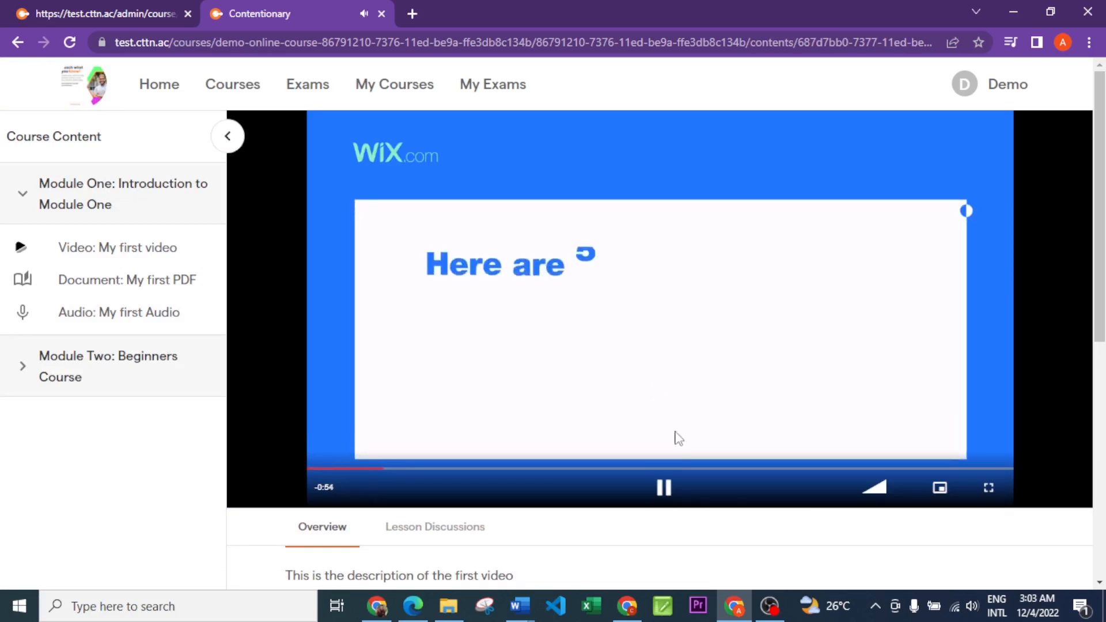
click(638, 469)
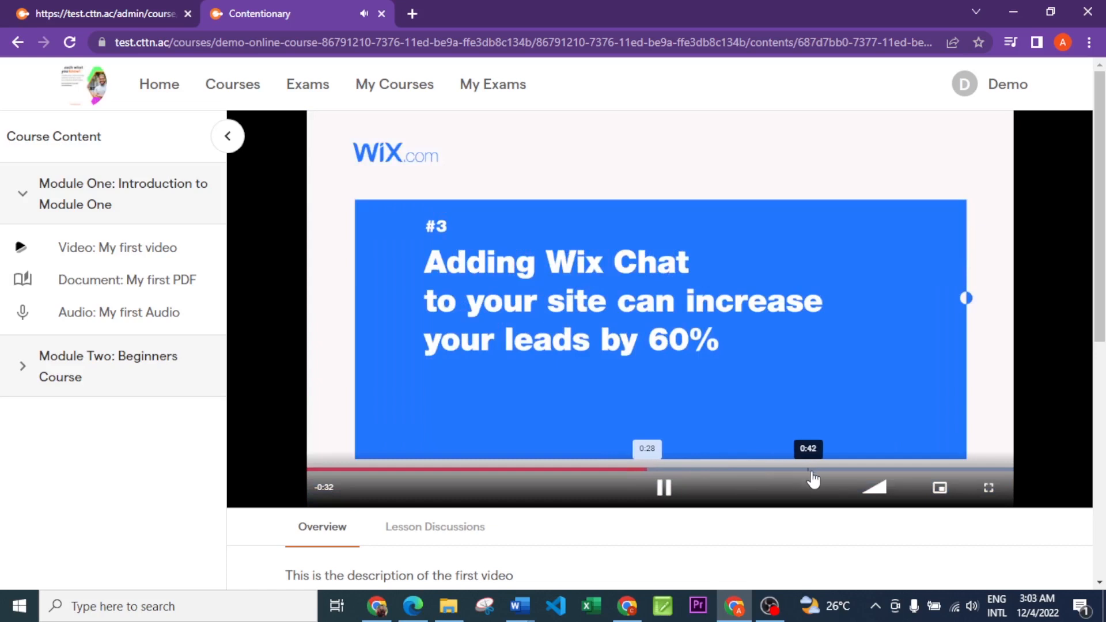
Watch the video in picture-in-picture, return it to the page and pause it
click(925, 475)
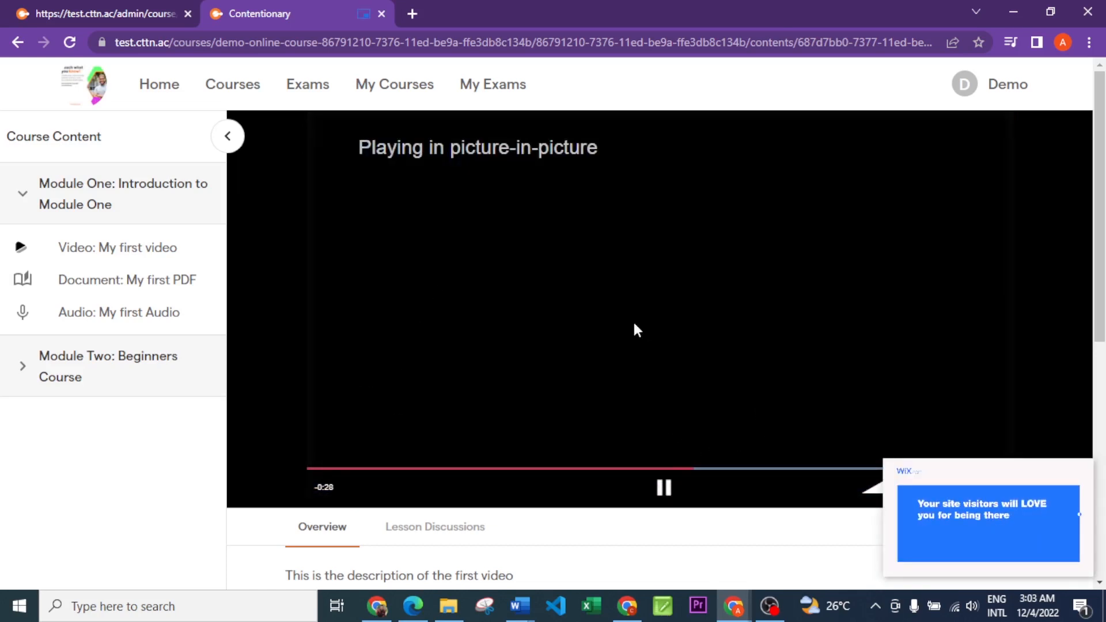
mouse_move(1012, 504)
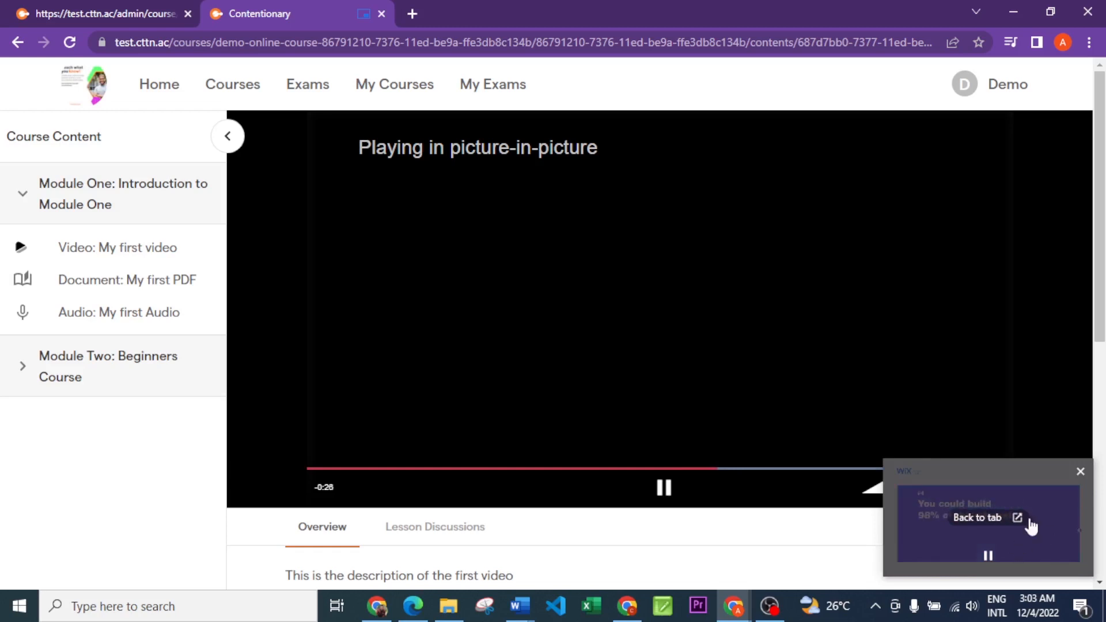
click(1019, 521)
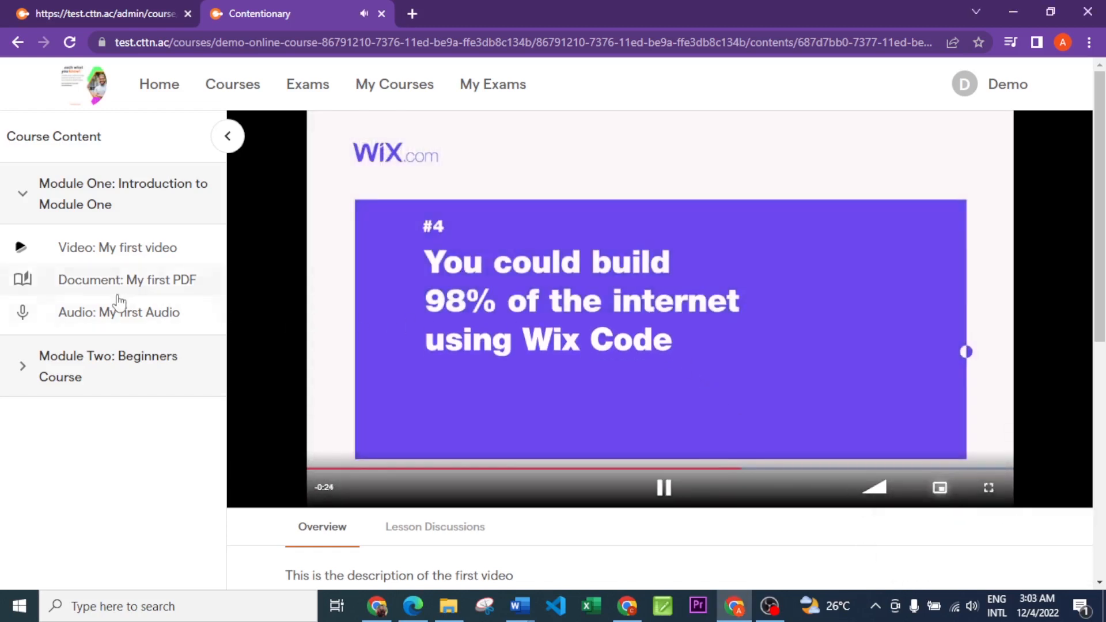
click(429, 302)
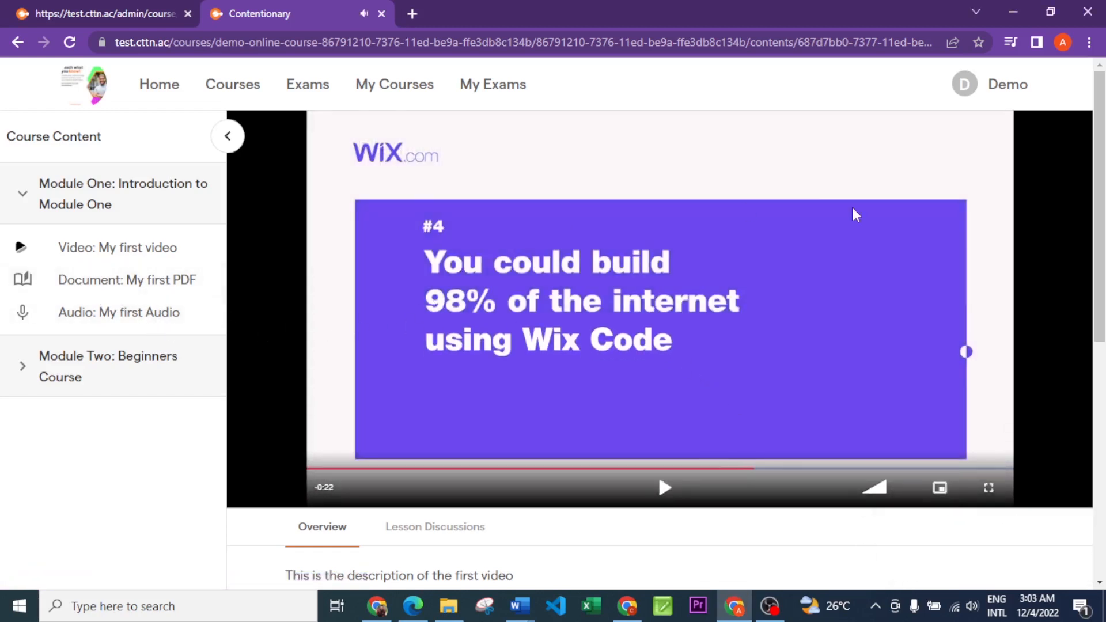
Collapse the course content list, play the video in full screen and return to the normal view
click(227, 136)
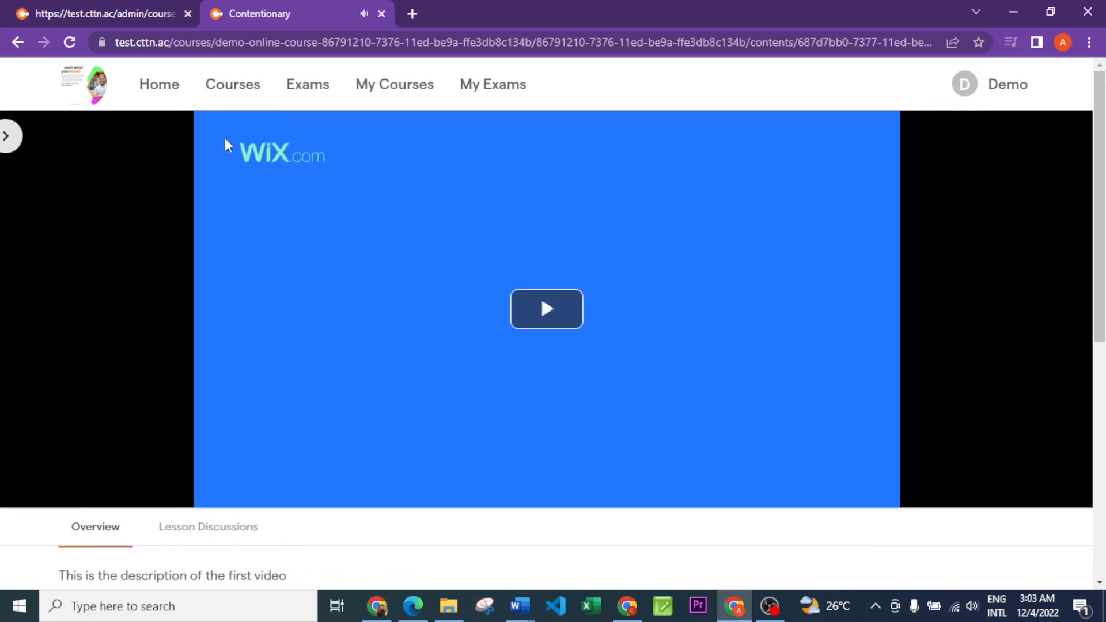
click(731, 331)
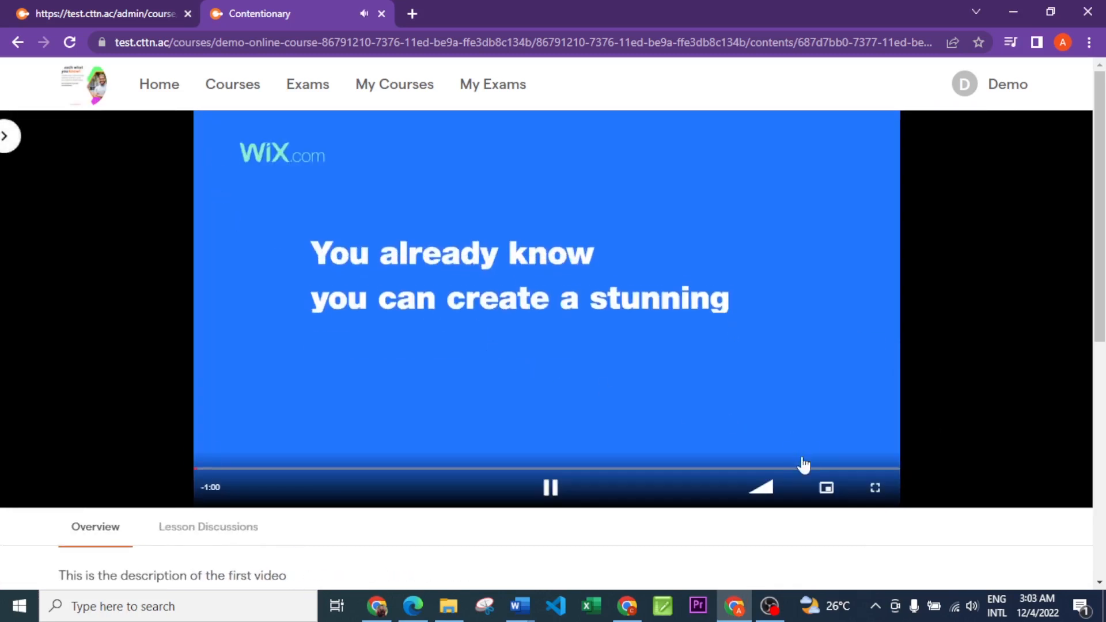
click(874, 489)
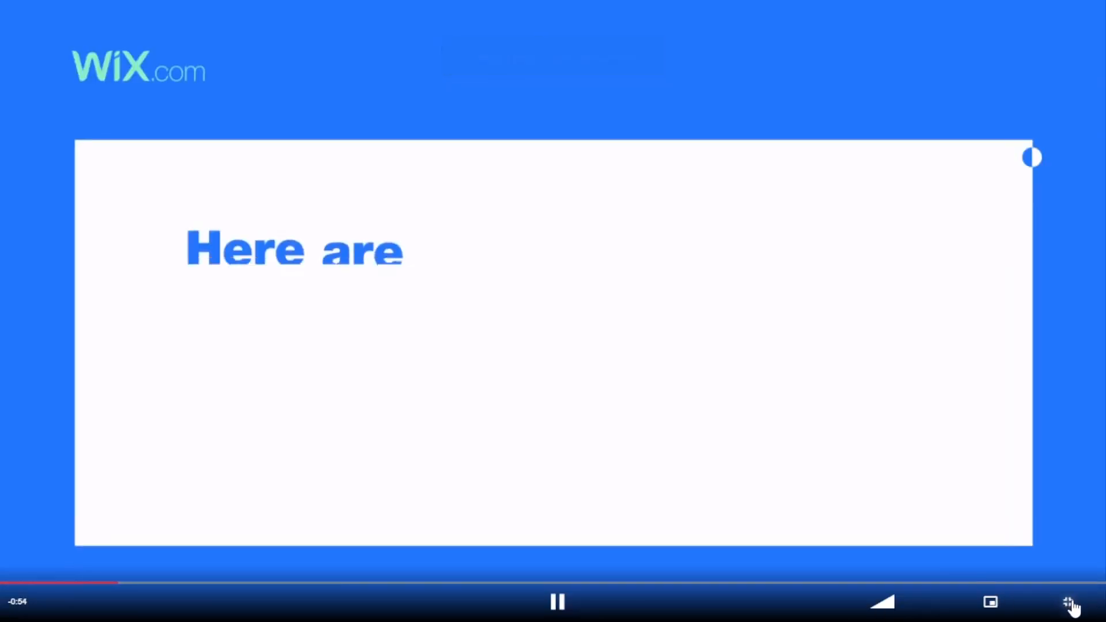
click(1068, 601)
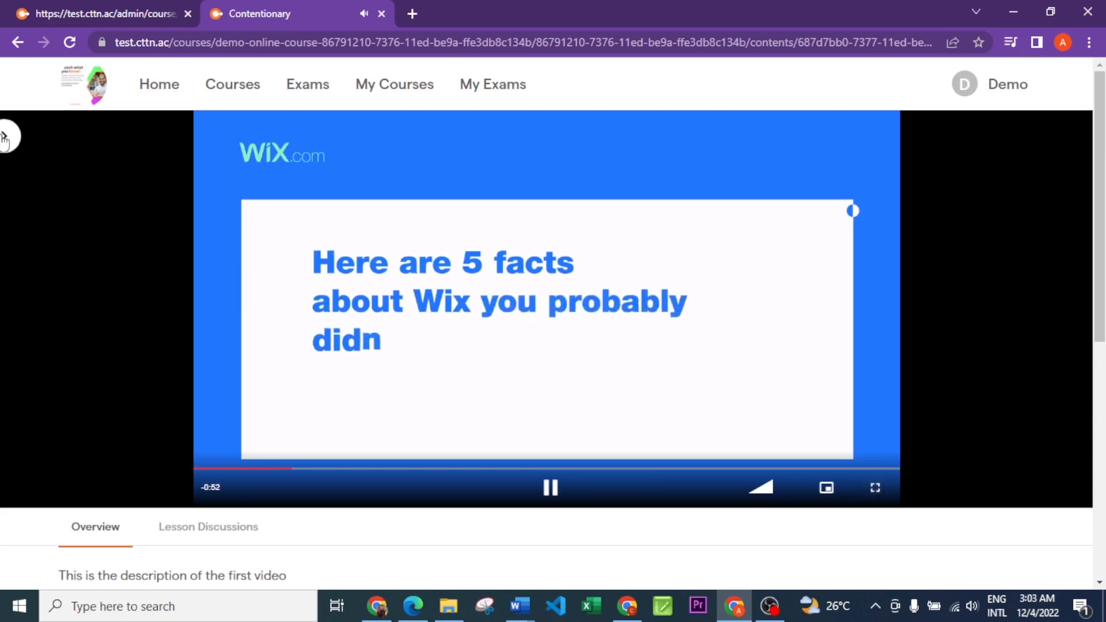
Expand the course content list again, open "My first PDF" and read through its first page on to page 2
click(5, 139)
click(87, 291)
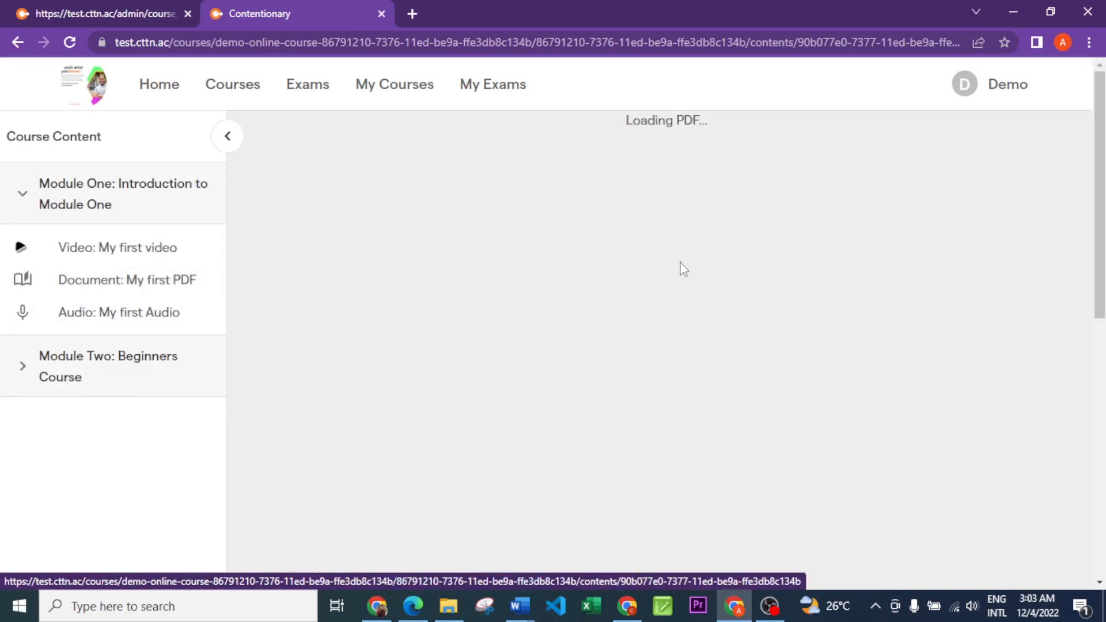
scroll(751, 325, down, 6)
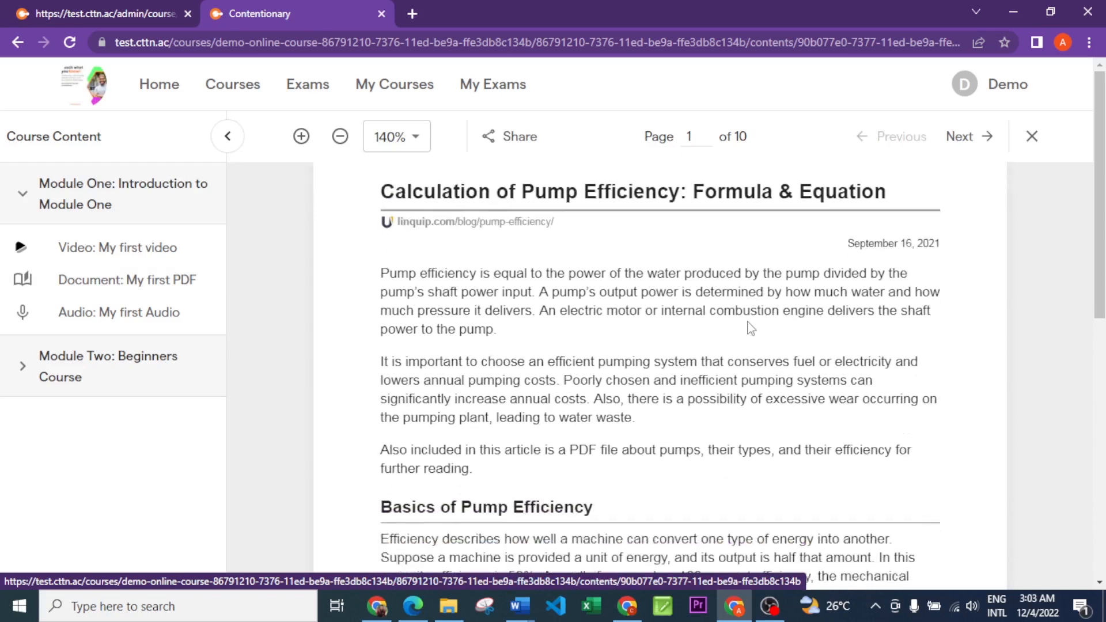
scroll(751, 325, down, 4)
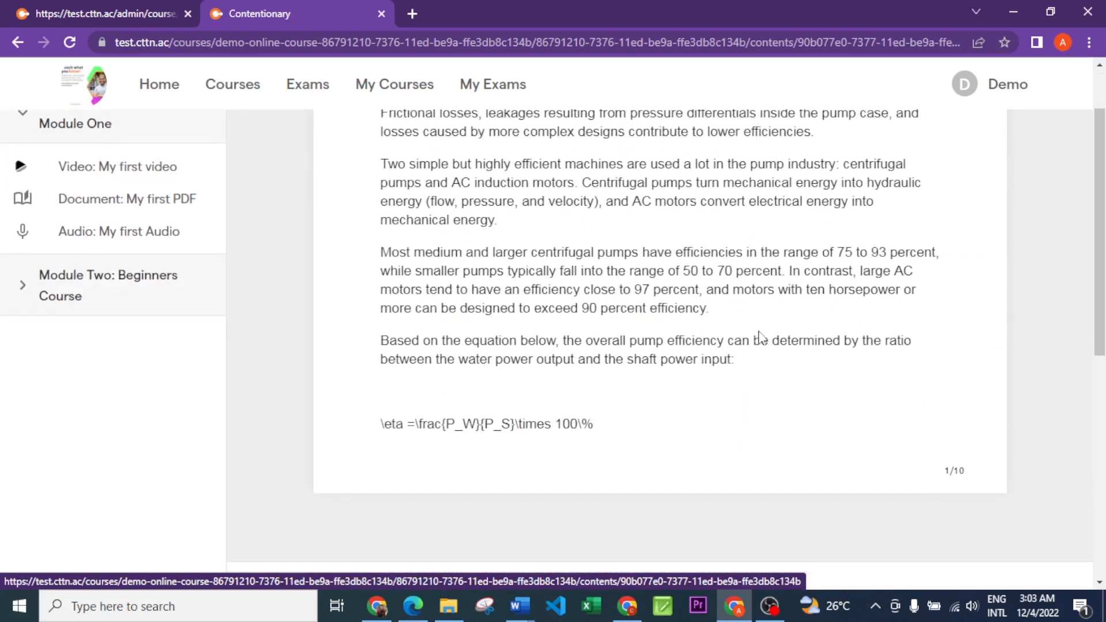
scroll(654, 372, up, 4)
scroll(653, 372, down, 4)
scroll(654, 371, up, 3)
scroll(654, 371, up, 5)
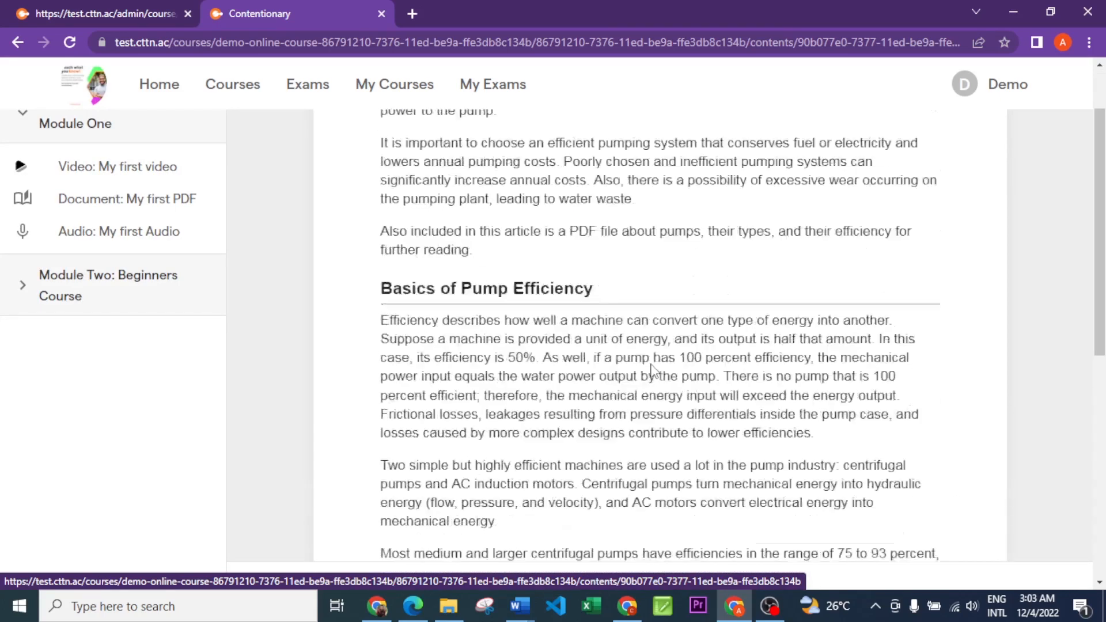
scroll(654, 367, down, 6)
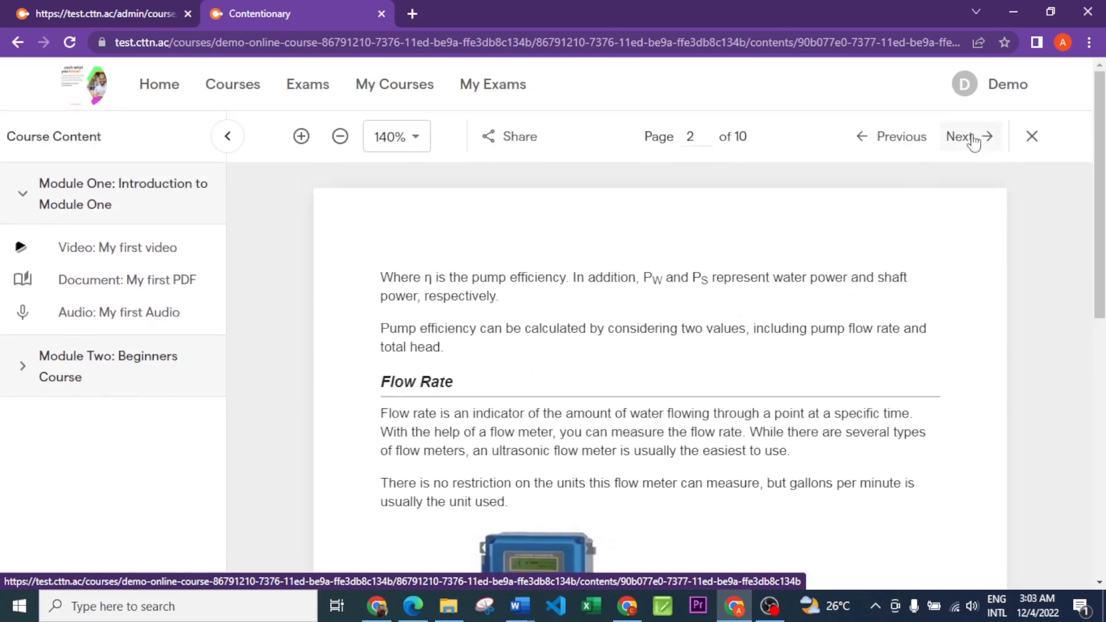
Advance "My first PDF" to page 3 and read through the page
click(971, 139)
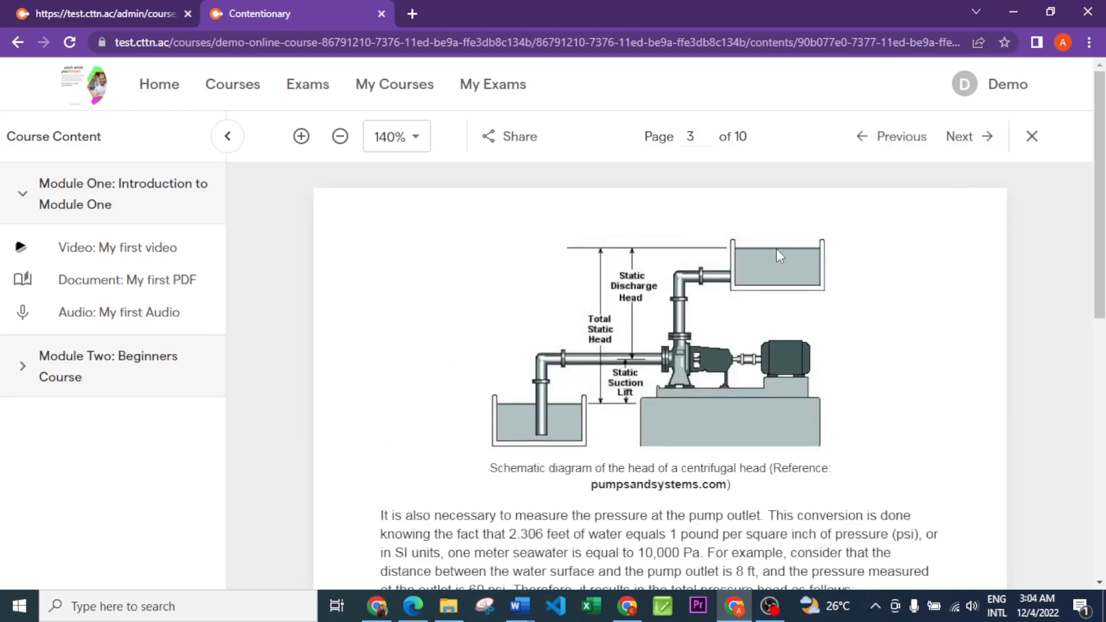
scroll(778, 253, down, 4)
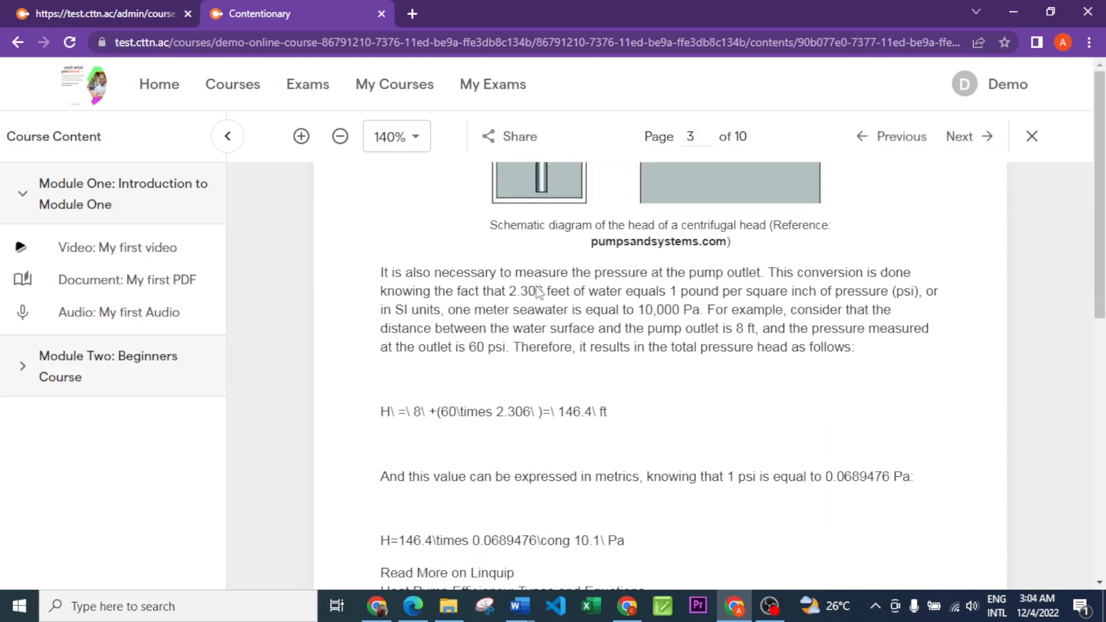
scroll(692, 311, up, 4)
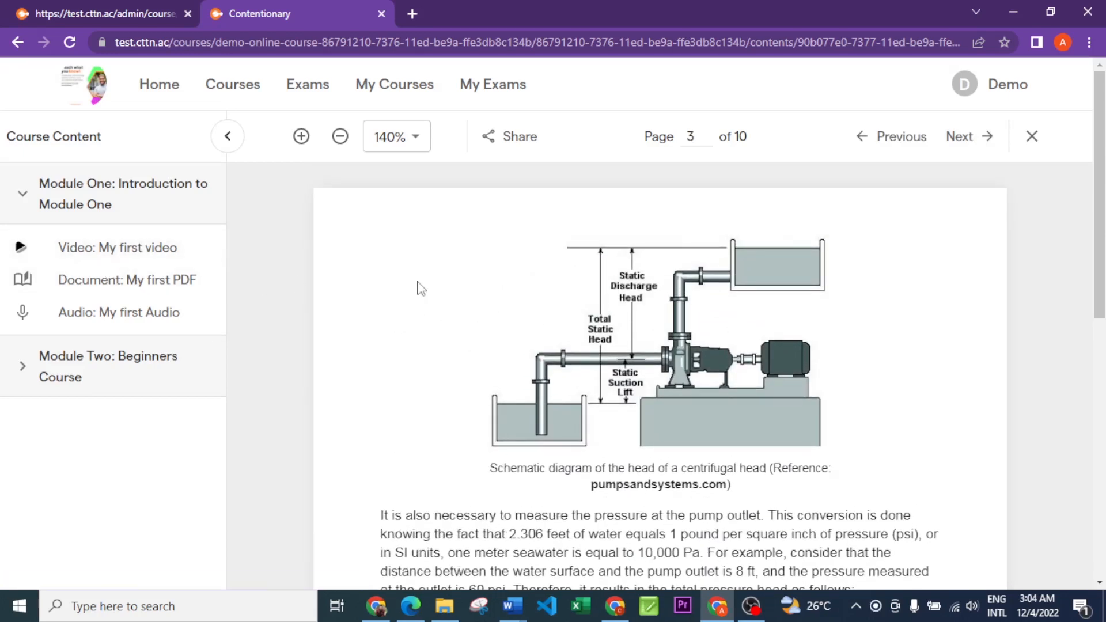
Check the PDF page's context options, dismiss them and enlarge the document to 160%
right_click(487, 314)
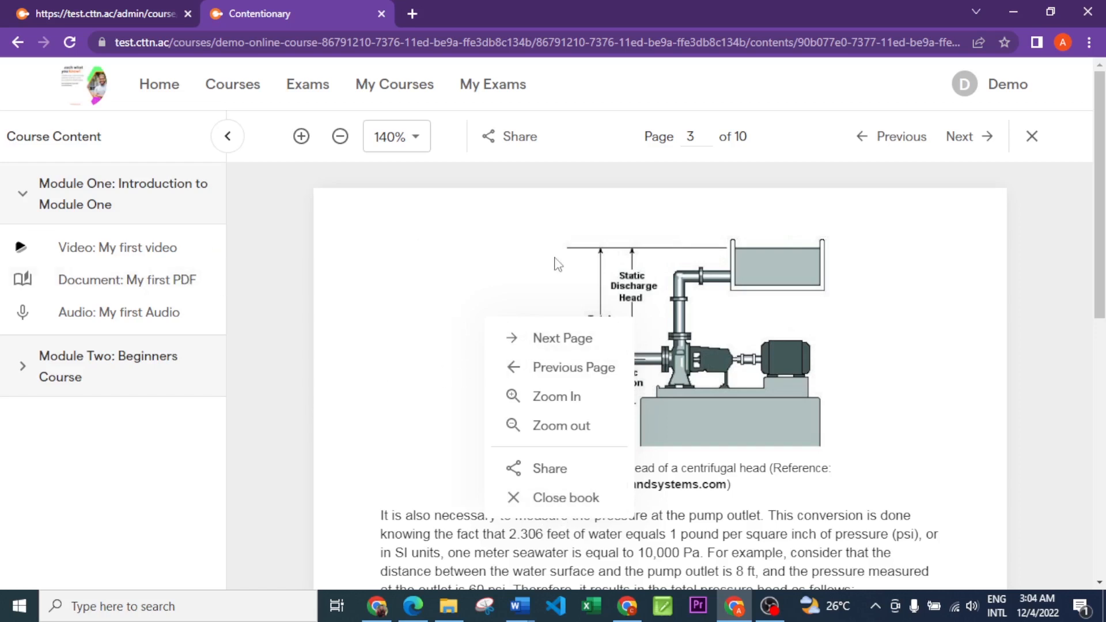
scroll(557, 263, down, 1)
click(383, 229)
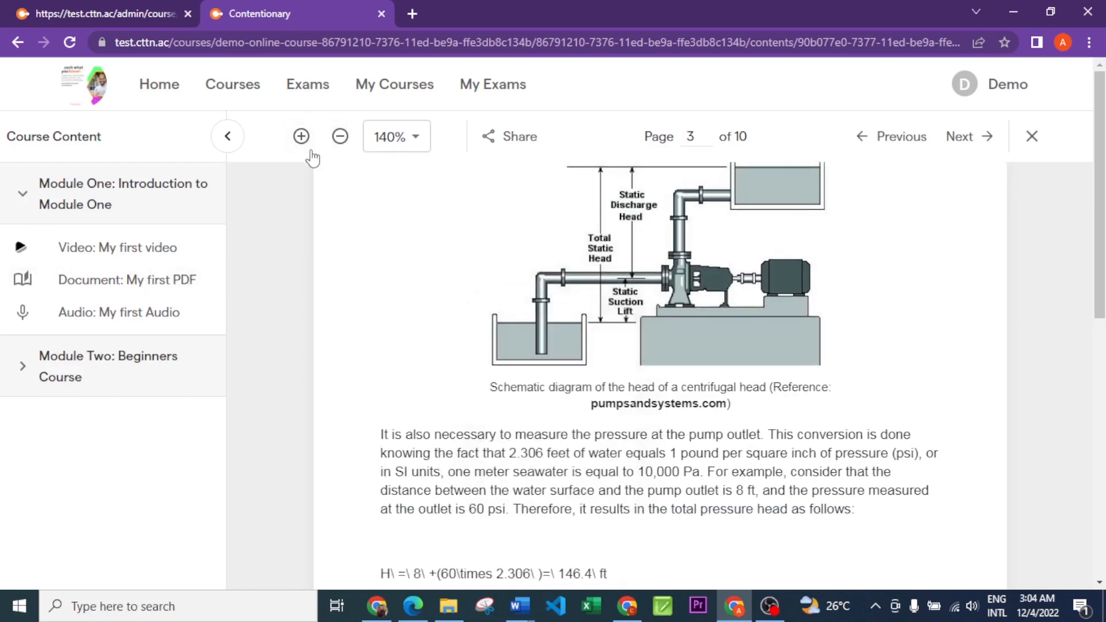
click(301, 137)
scroll(531, 311, down, 3)
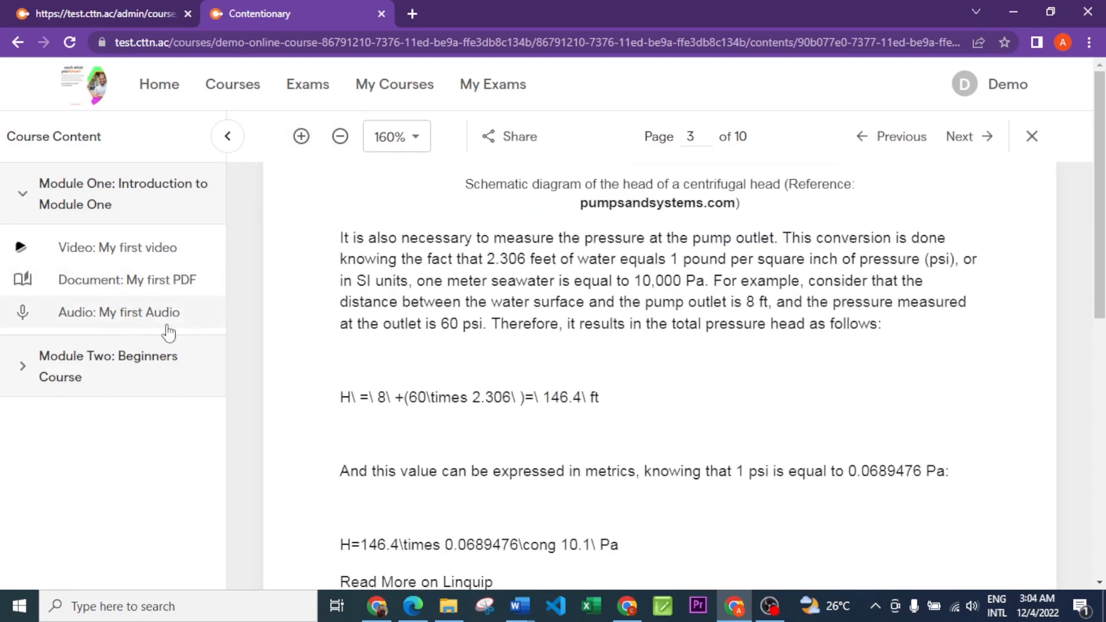
Open "My first Audio" from Module One, play it for a few seconds and pause it
click(142, 319)
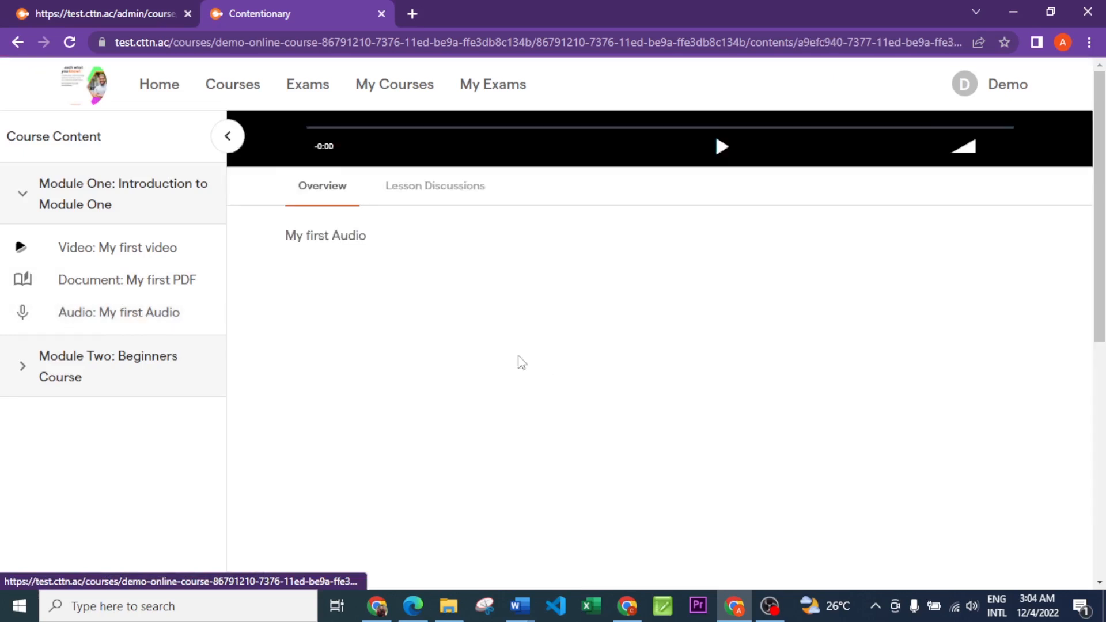
click(721, 148)
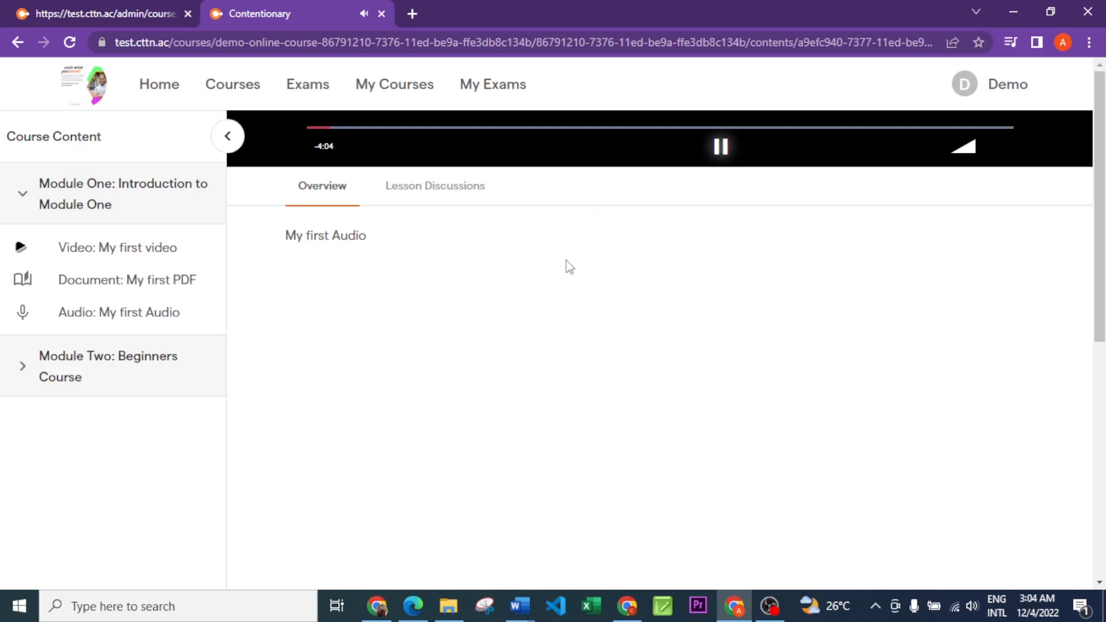
click(711, 153)
Reopen "My first video" and view its description and lesson discussions below the player
click(84, 247)
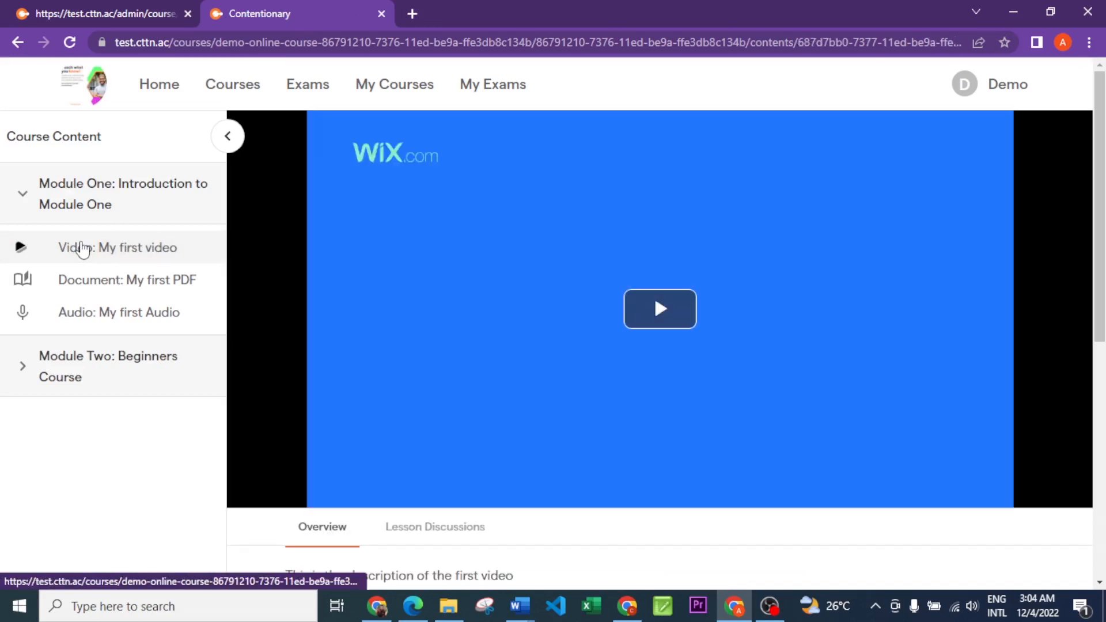
scroll(79, 247, down, 3)
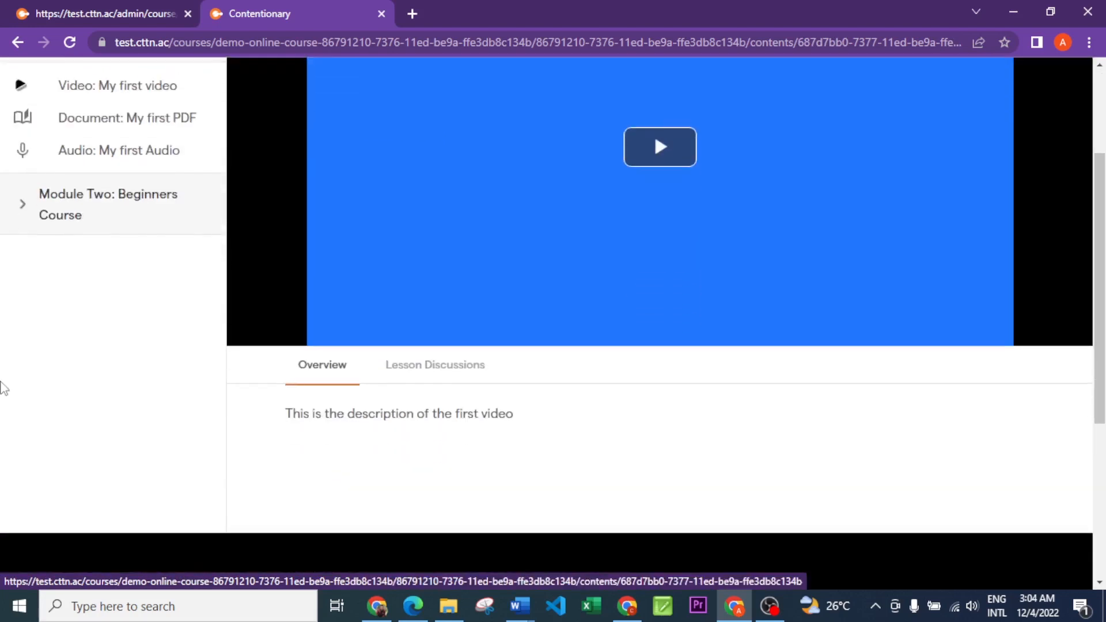
click(443, 368)
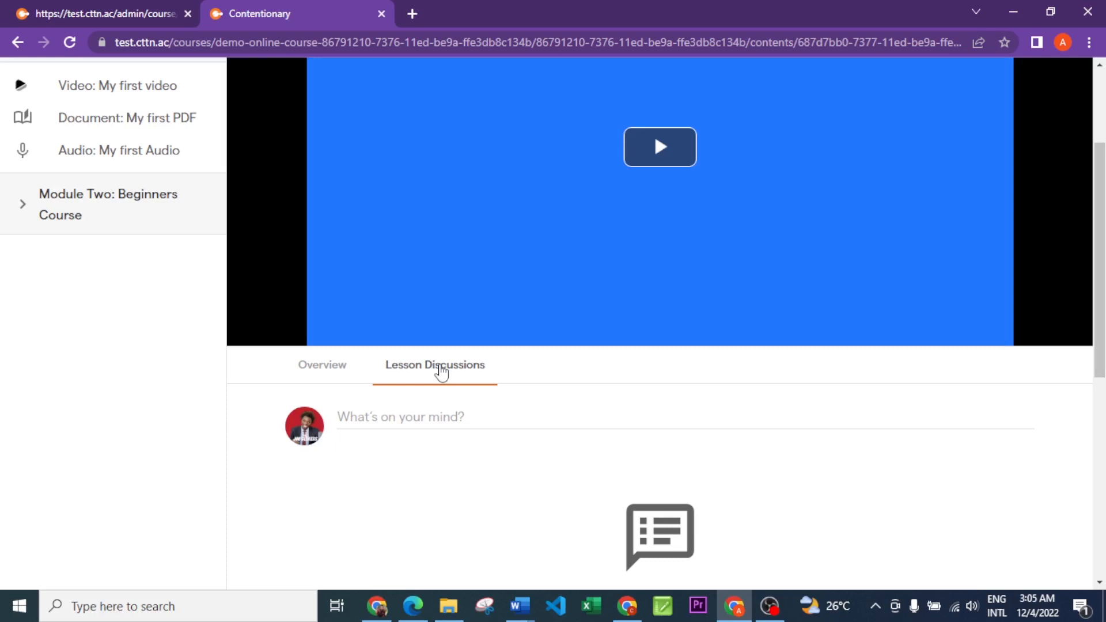
scroll(442, 371, up, 3)
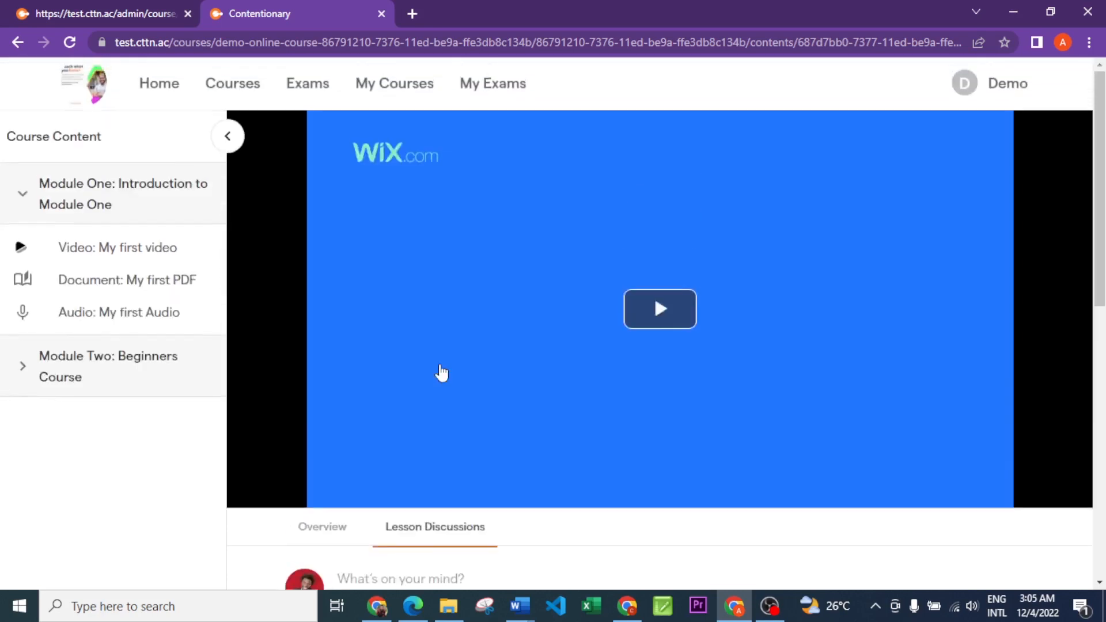